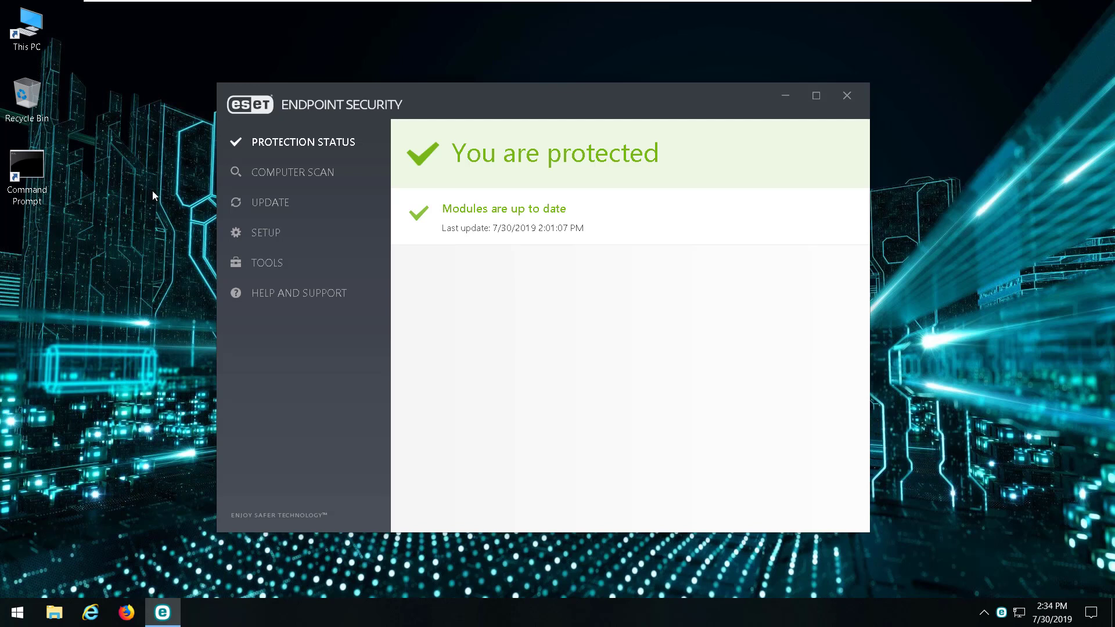
# Step: Open the advanced setup of ESET Endpoint Security, entering the settings password to unlock it
pyautogui.click(320, 234)
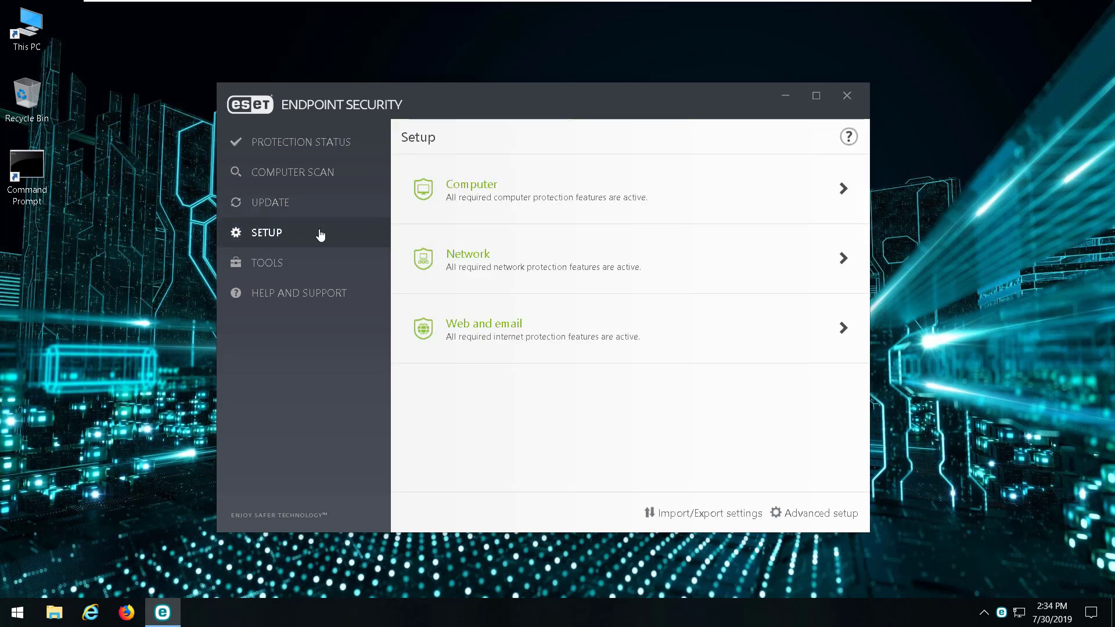
pyautogui.click(797, 521)
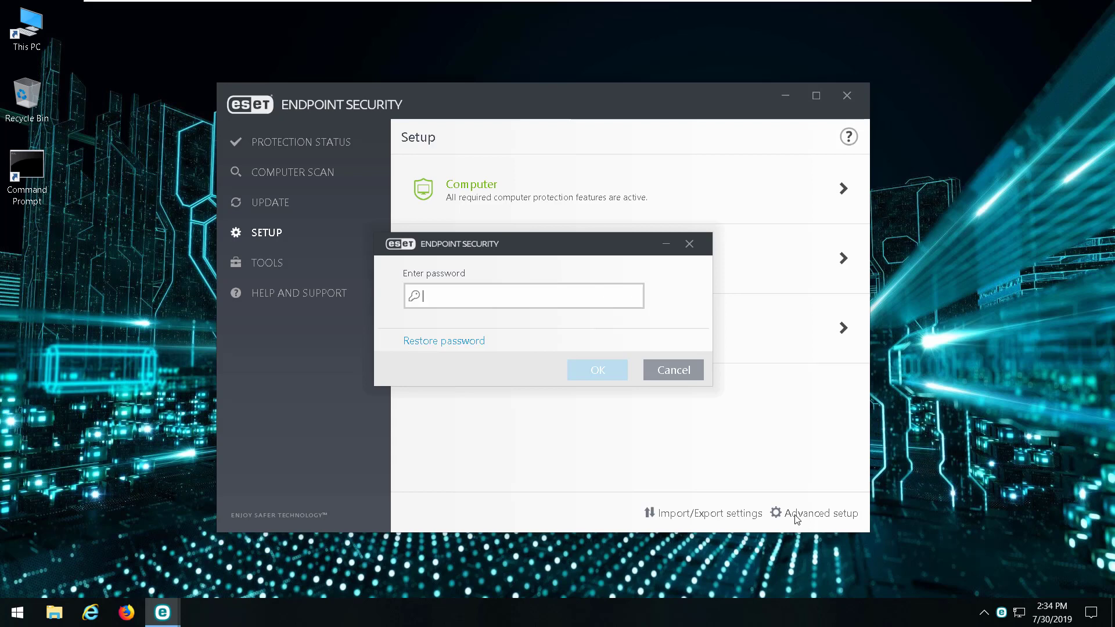
pyautogui.write('********')
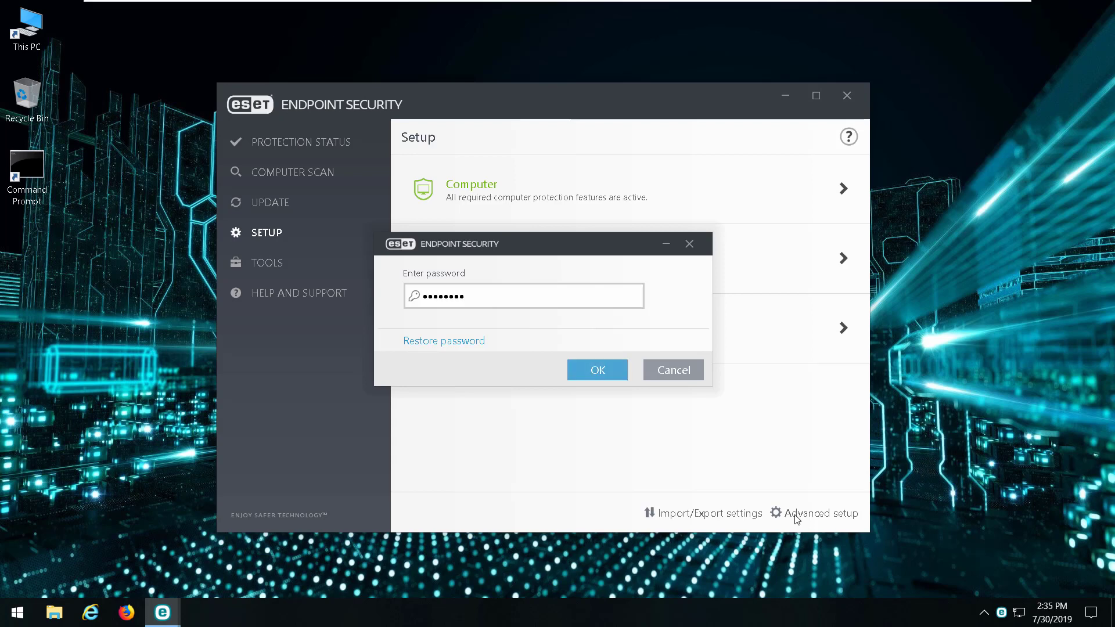
pyautogui.press('Return')
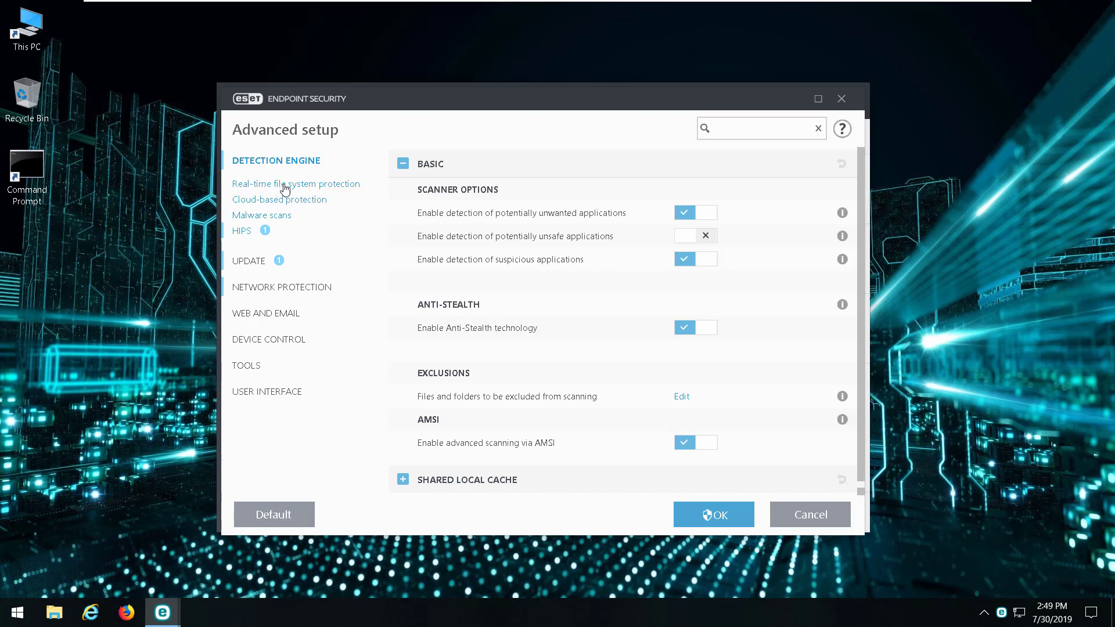
# Step: Review the real-time file system and cloud-based protection settings, and view the ESET Dynamic Threat Defense web page in Firefox
pyautogui.click(292, 186)
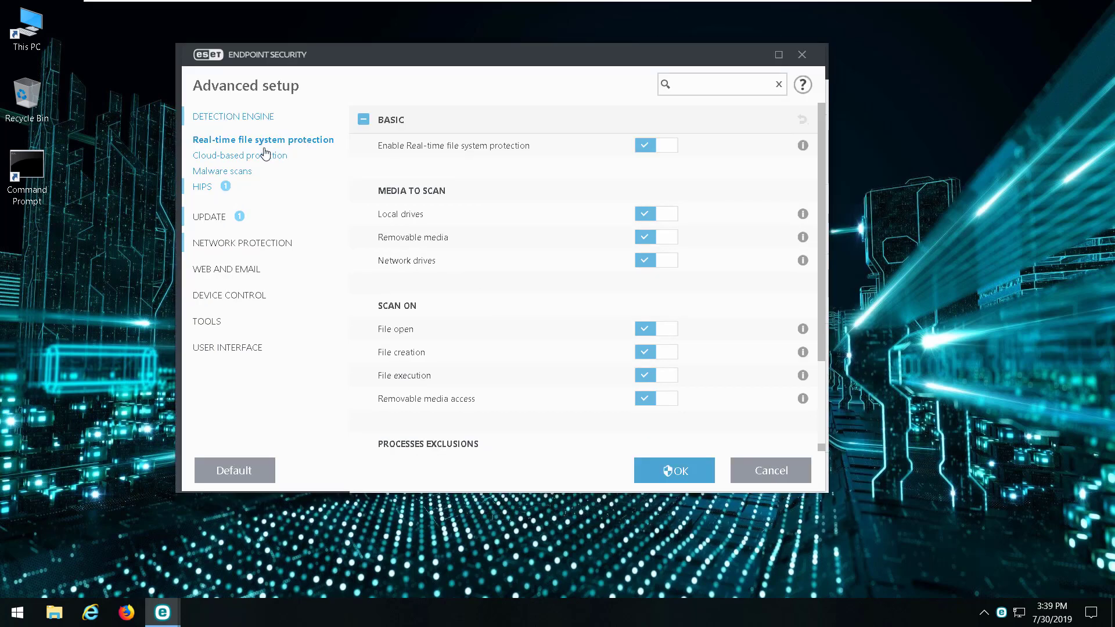
pyautogui.click(260, 156)
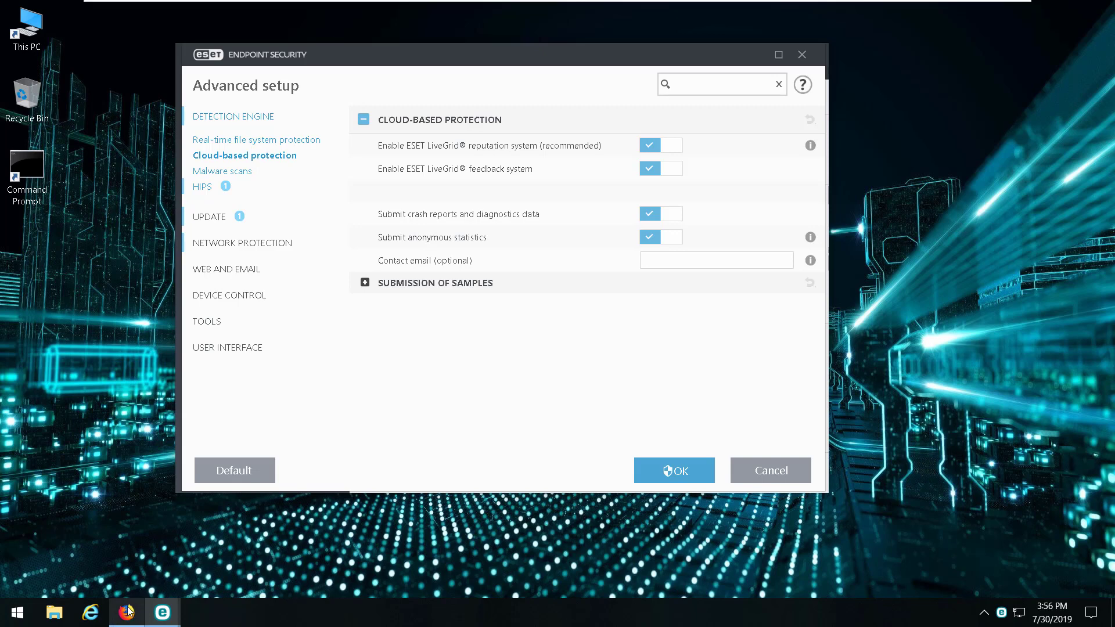
pyautogui.click(128, 611)
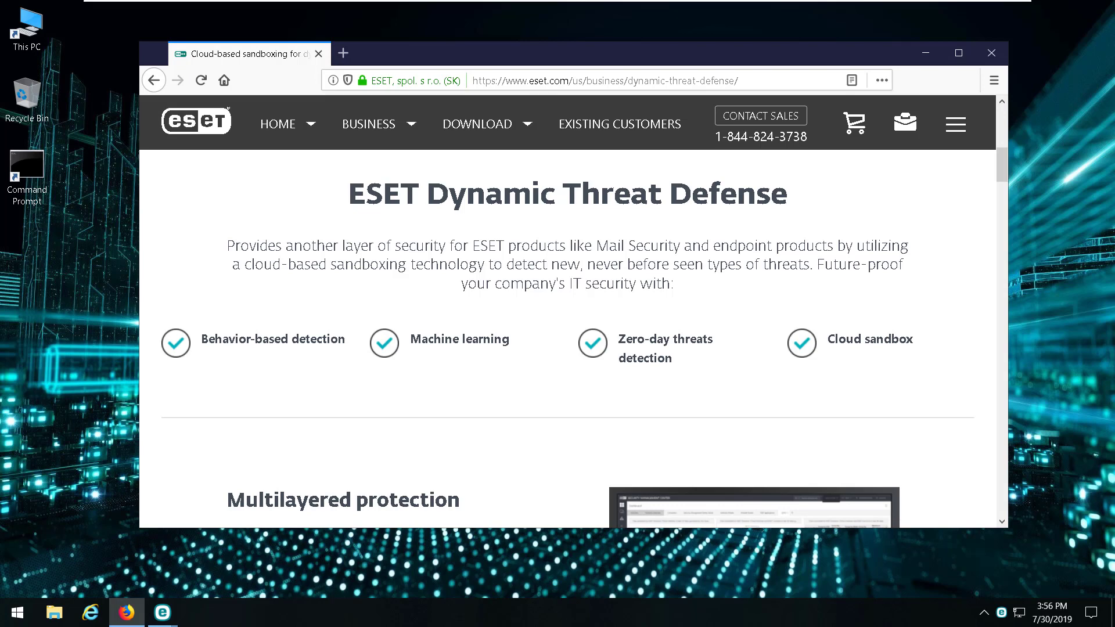
pyautogui.click(991, 54)
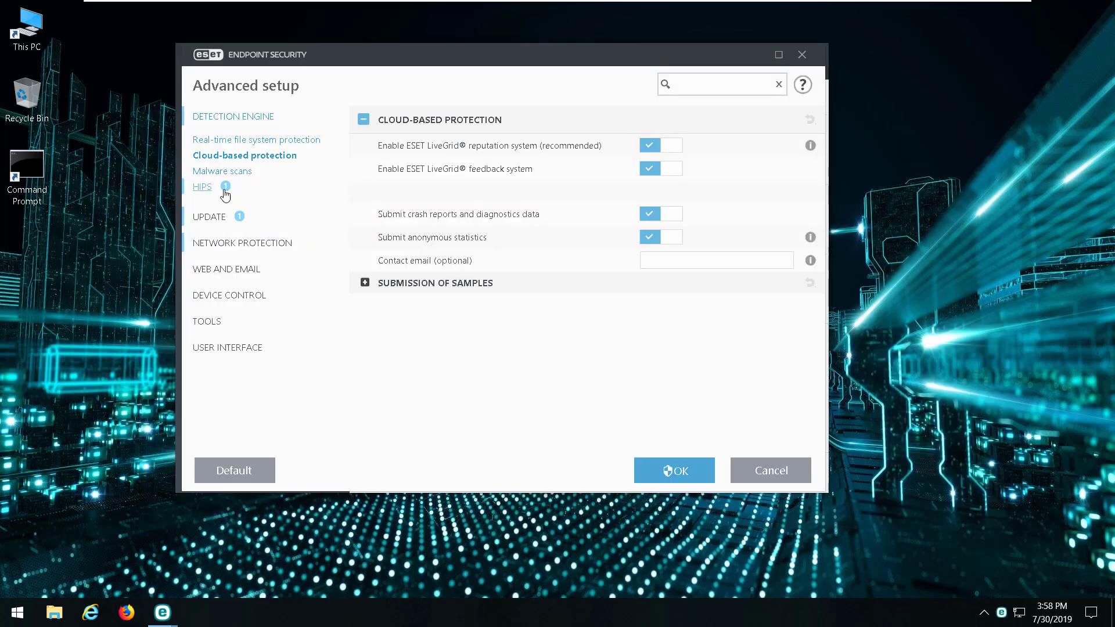
# Step: Review the advanced settings for HIPS, the firewall and network attack protection
pyautogui.click(202, 188)
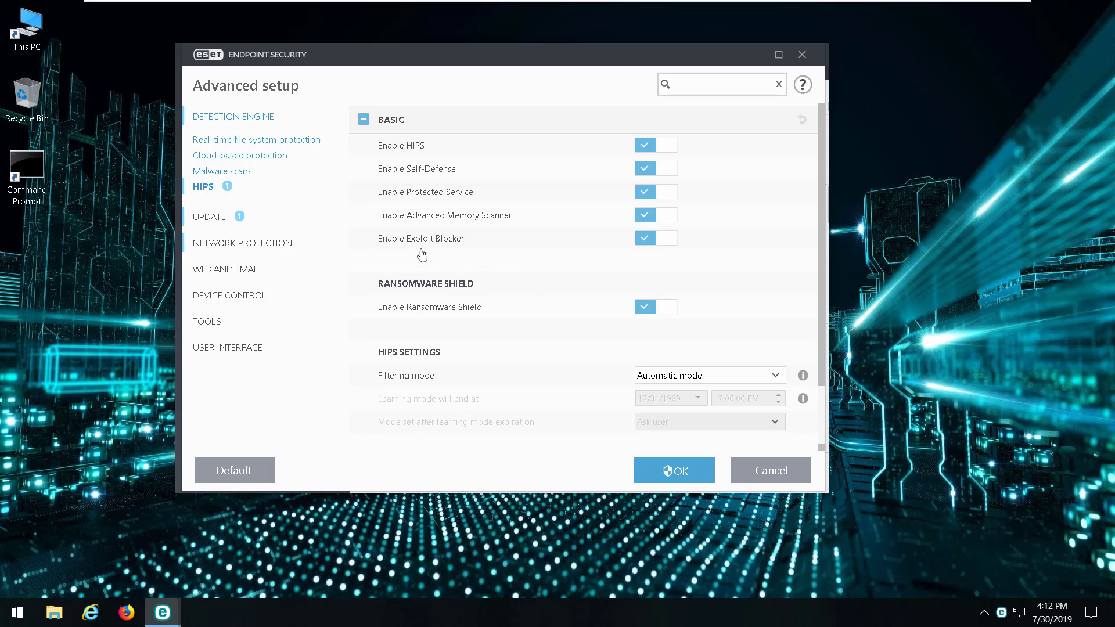
pyautogui.click(271, 246)
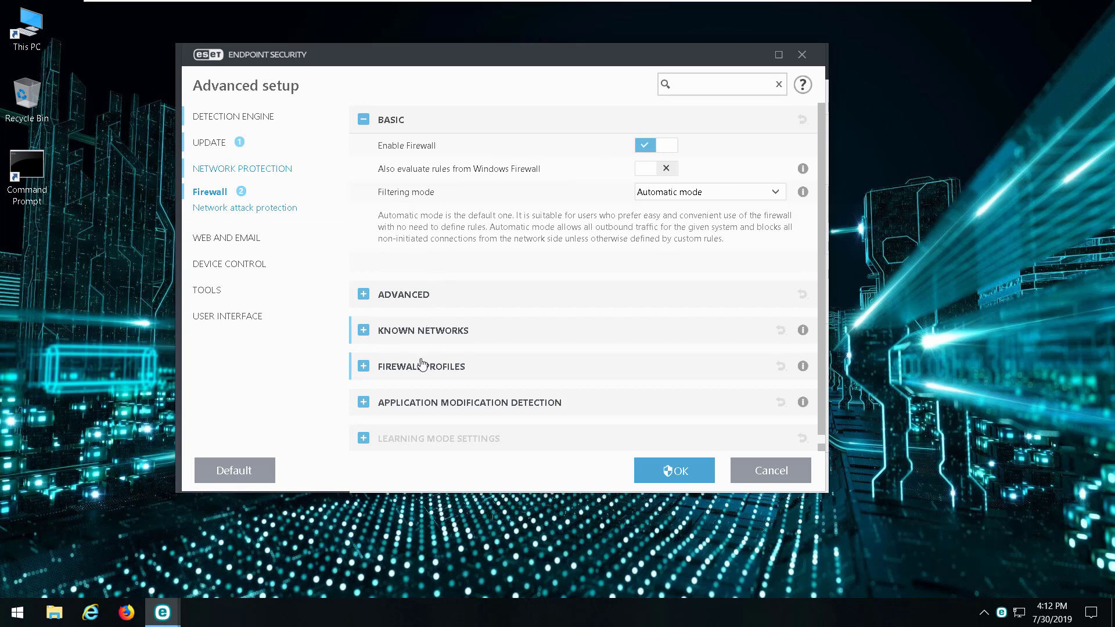
pyautogui.click(273, 211)
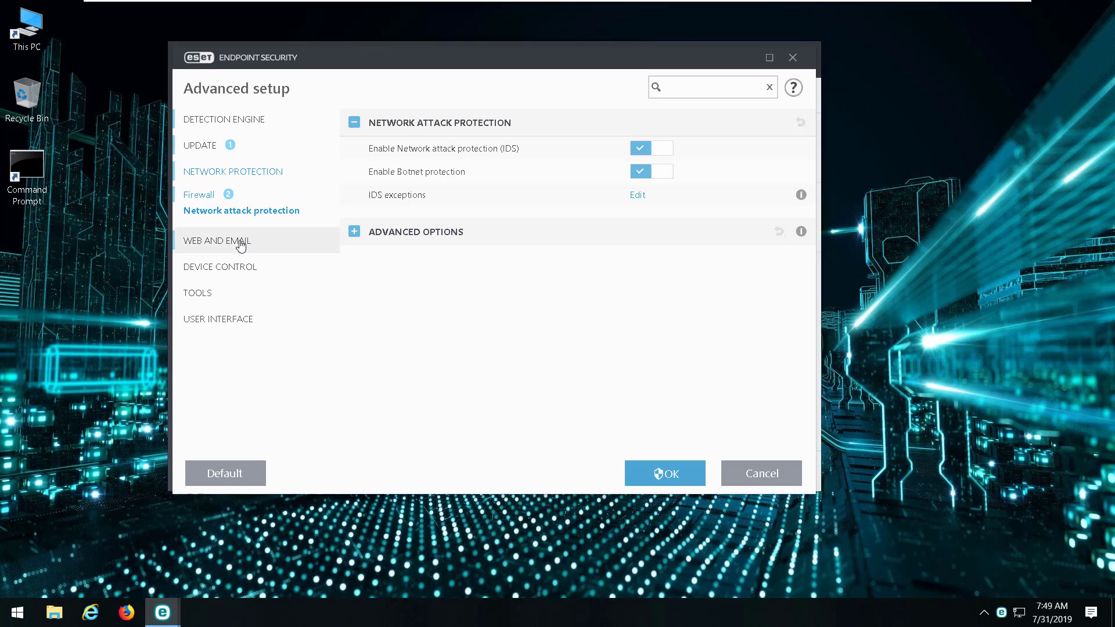
# Step: Review the protocol filtering, email client, web access, anti-phishing and web control settings, and open the device control settings
pyautogui.click(239, 243)
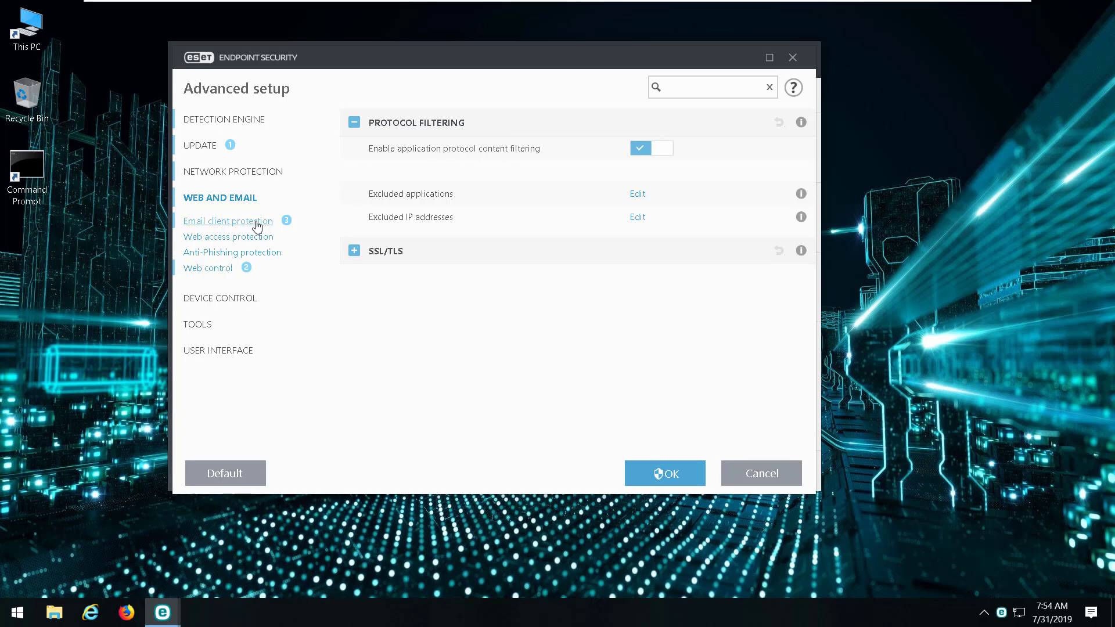
pyautogui.click(257, 226)
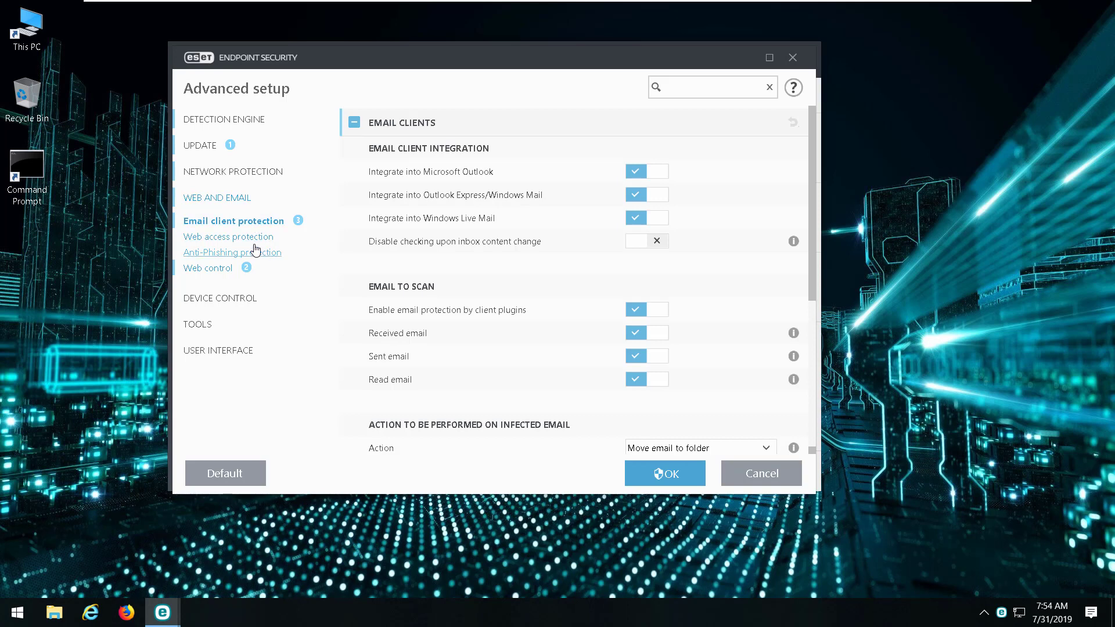
pyautogui.click(255, 243)
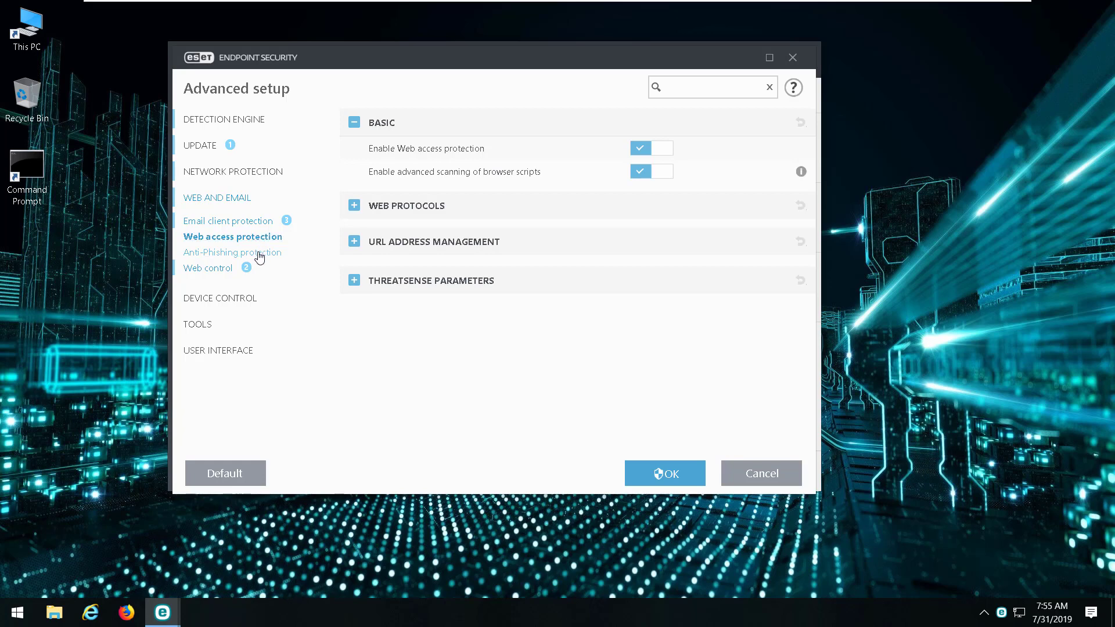
pyautogui.click(258, 255)
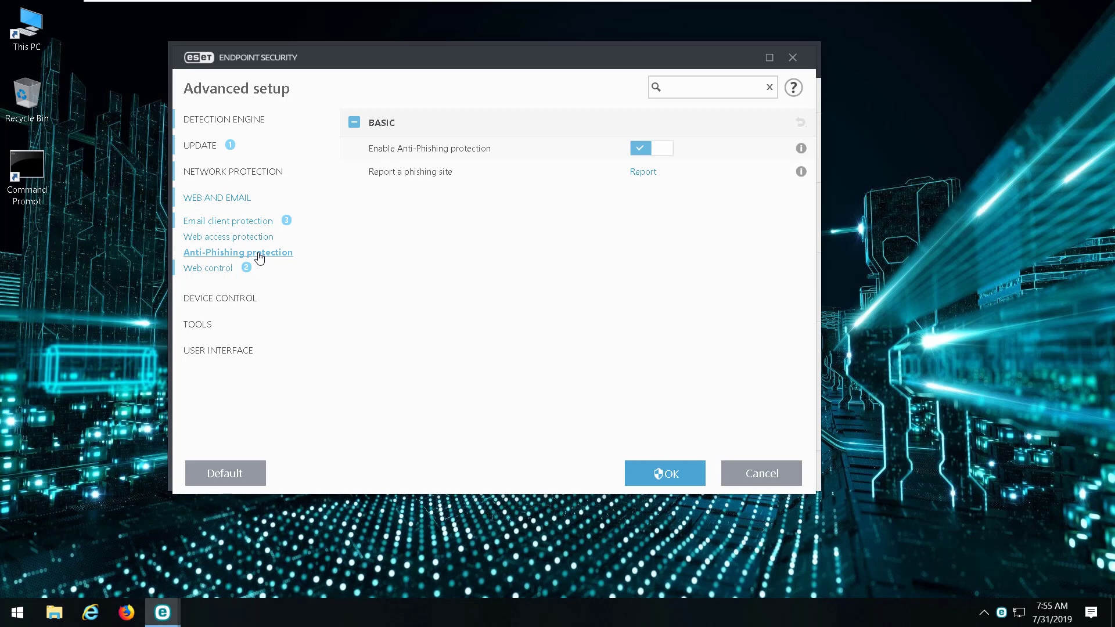
pyautogui.click(221, 272)
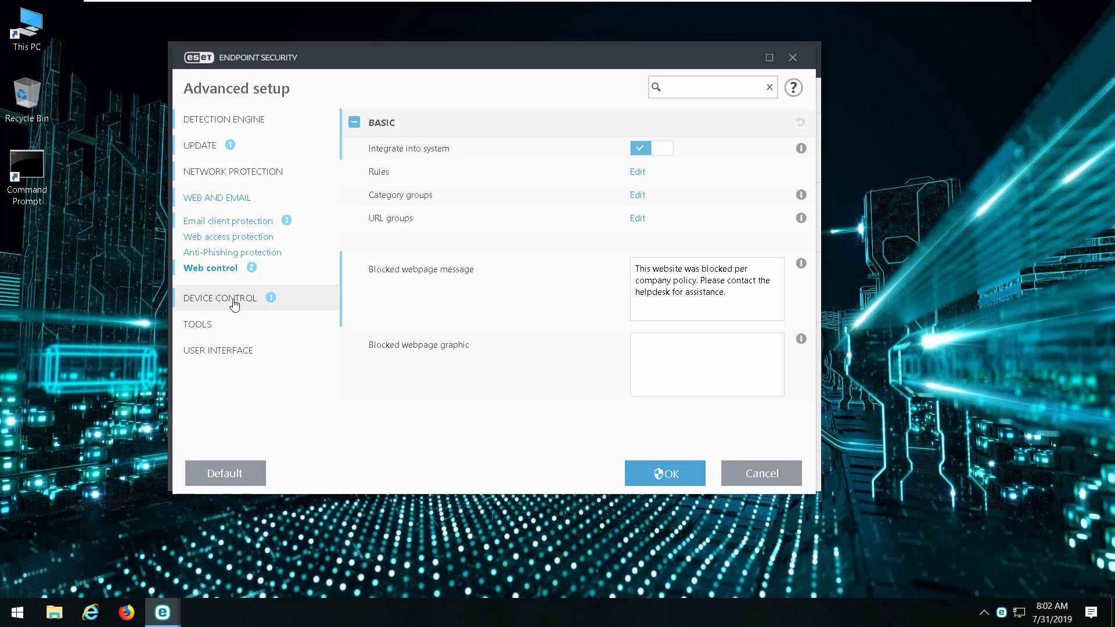
pyautogui.click(236, 300)
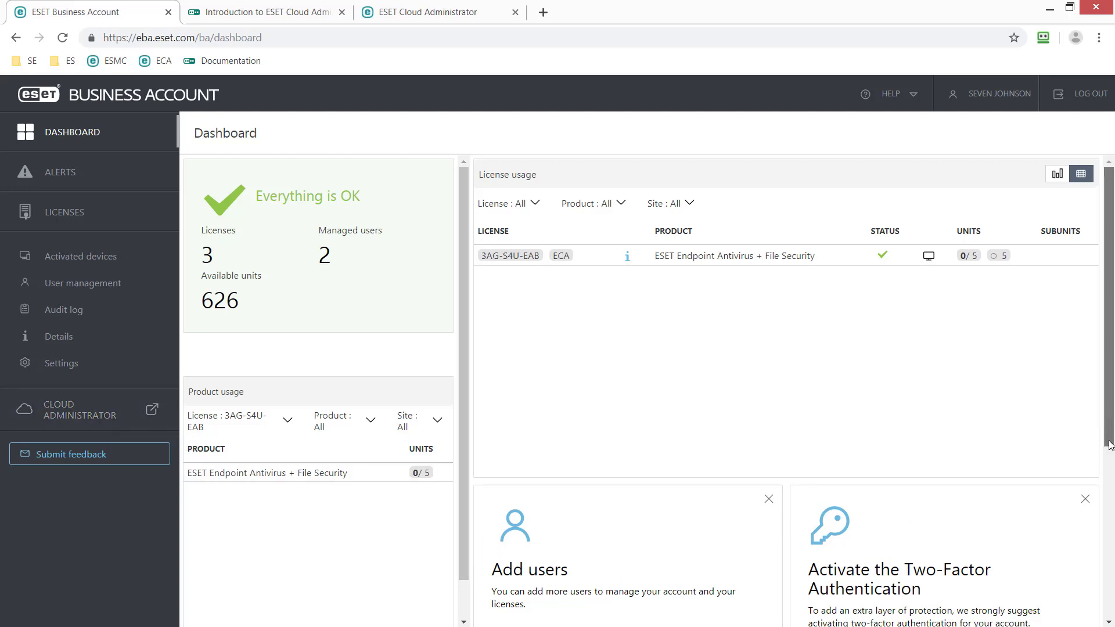
# Step: Check the ESET Business Account dashboard cards and read through the ESET Cloud Administrator introduction at help.eset.com, closing the help page when finished
pyautogui.moveTo(1110, 459); pyautogui.dragTo(1107, 578)
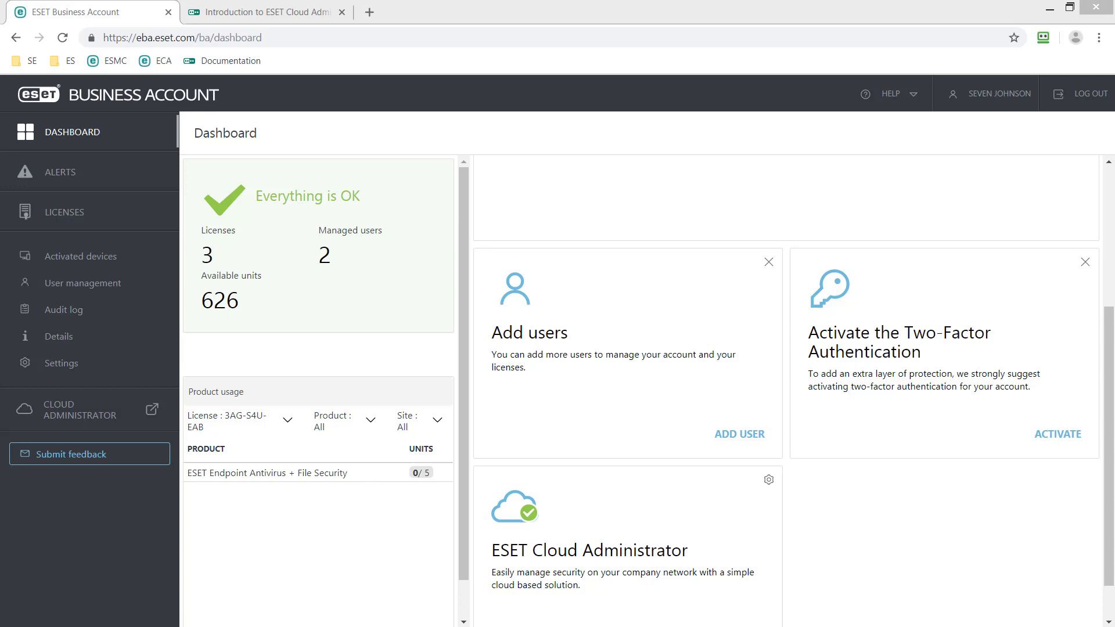
pyautogui.click(205, 13)
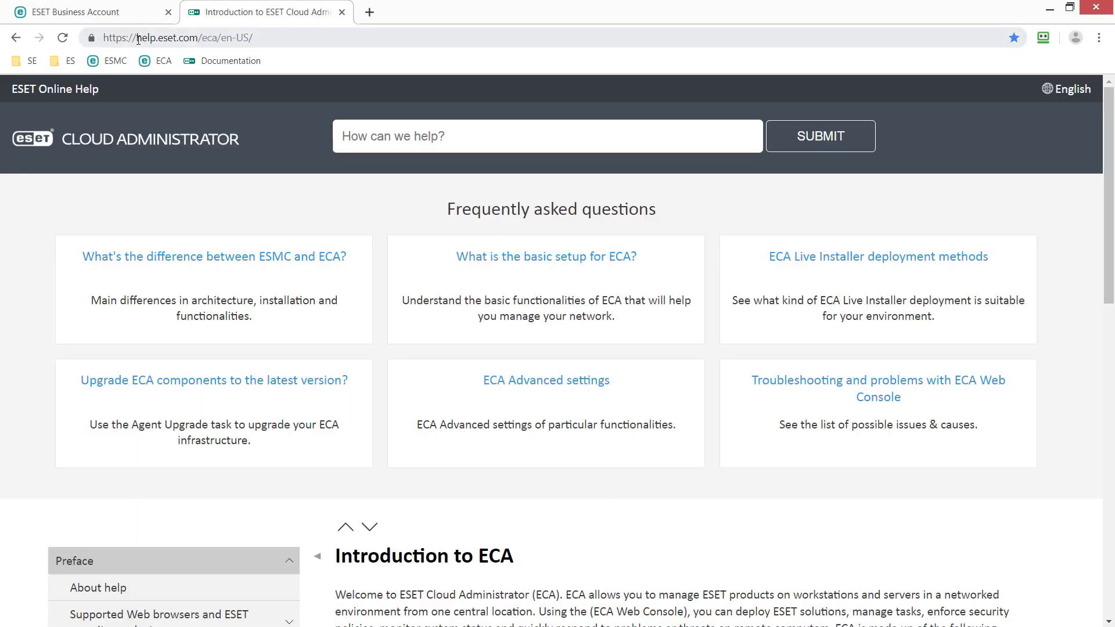
pyautogui.moveTo(138, 38); pyautogui.dragTo(202, 49)
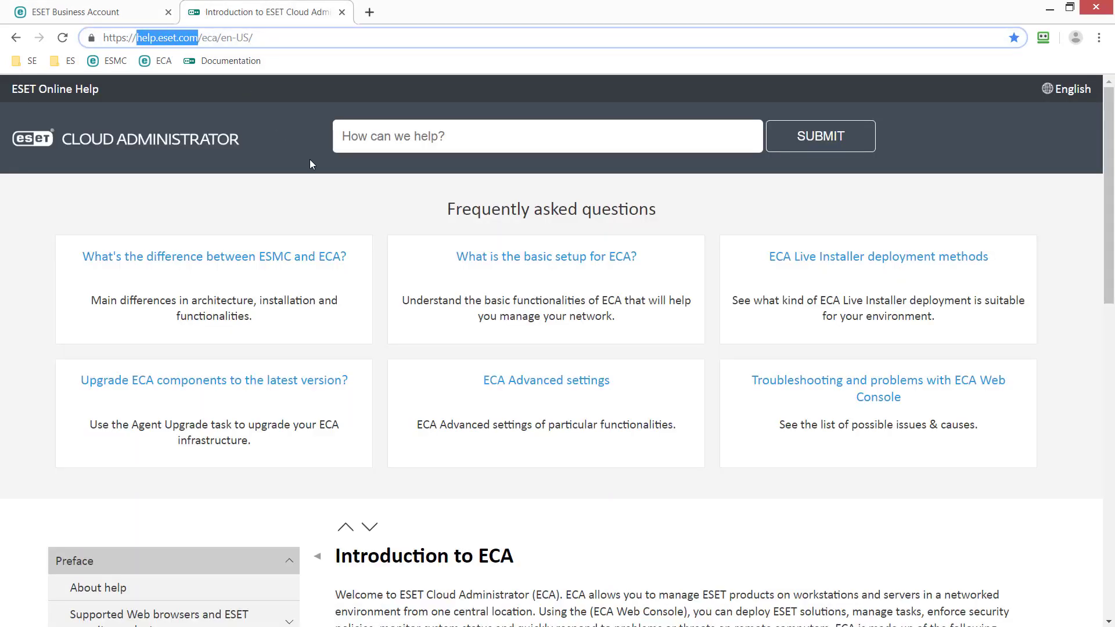
pyautogui.click(336, 205)
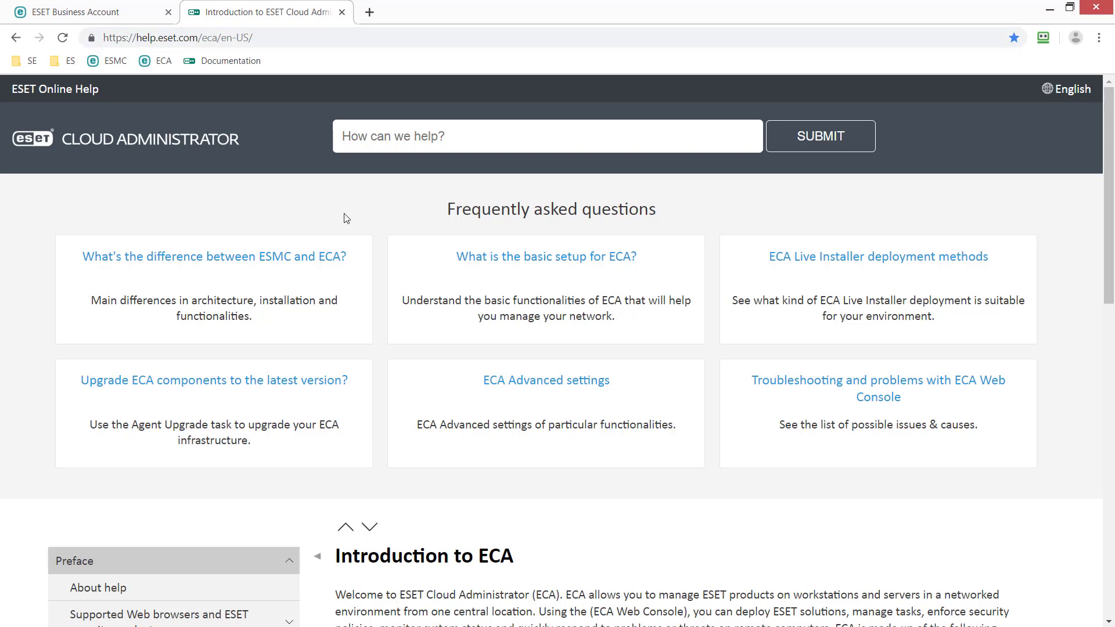
pyautogui.scroll(-1, 347, 218)
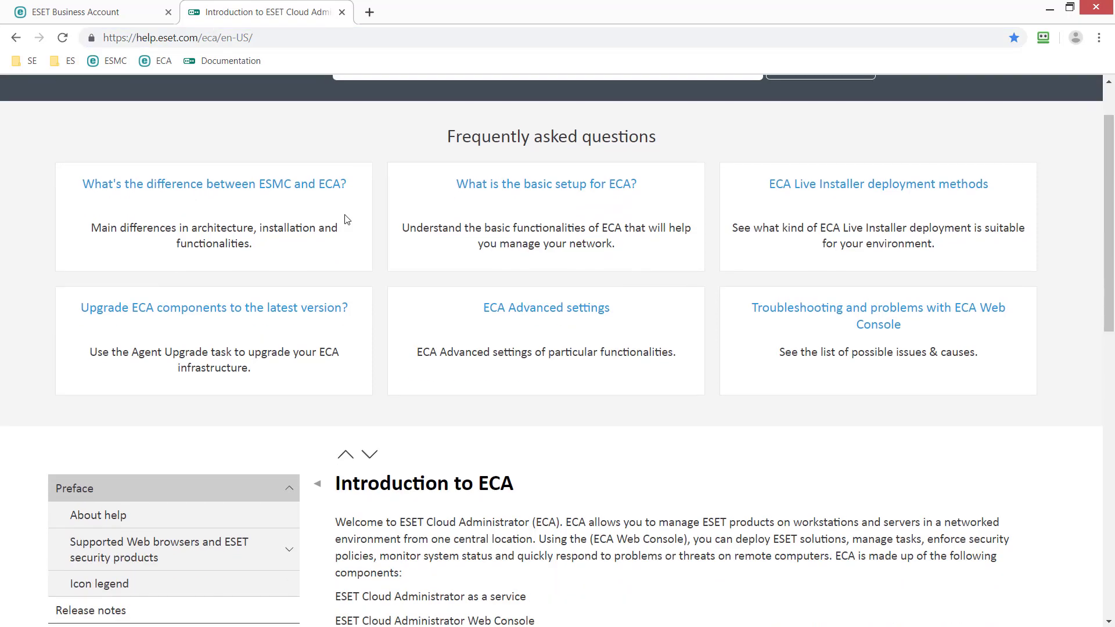
pyautogui.scroll(-3, 347, 219)
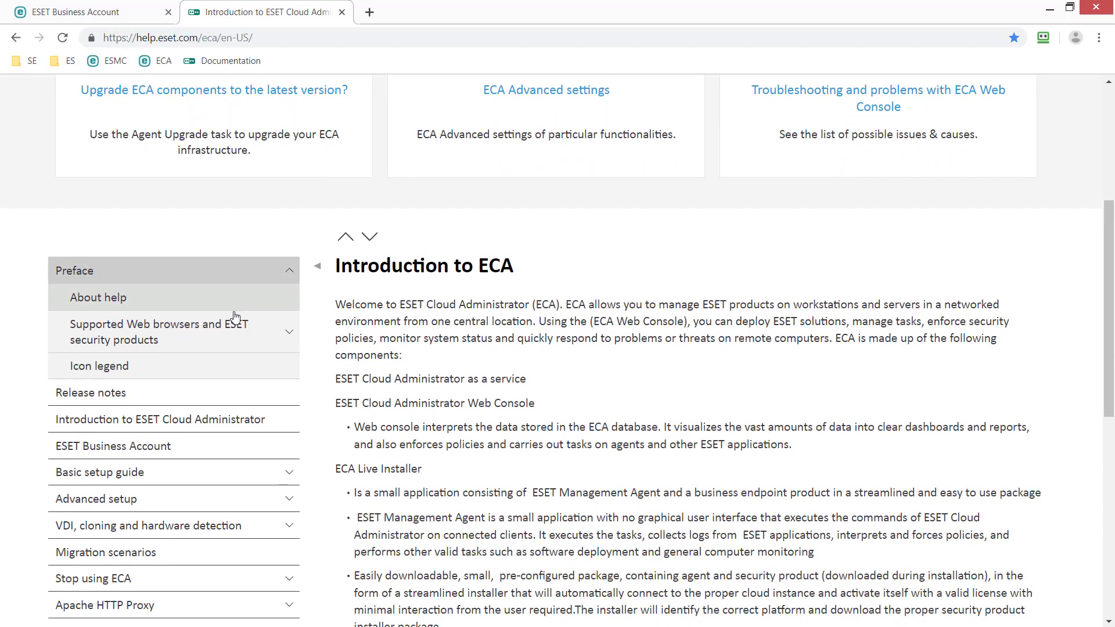
pyautogui.scroll(-2, 212, 383)
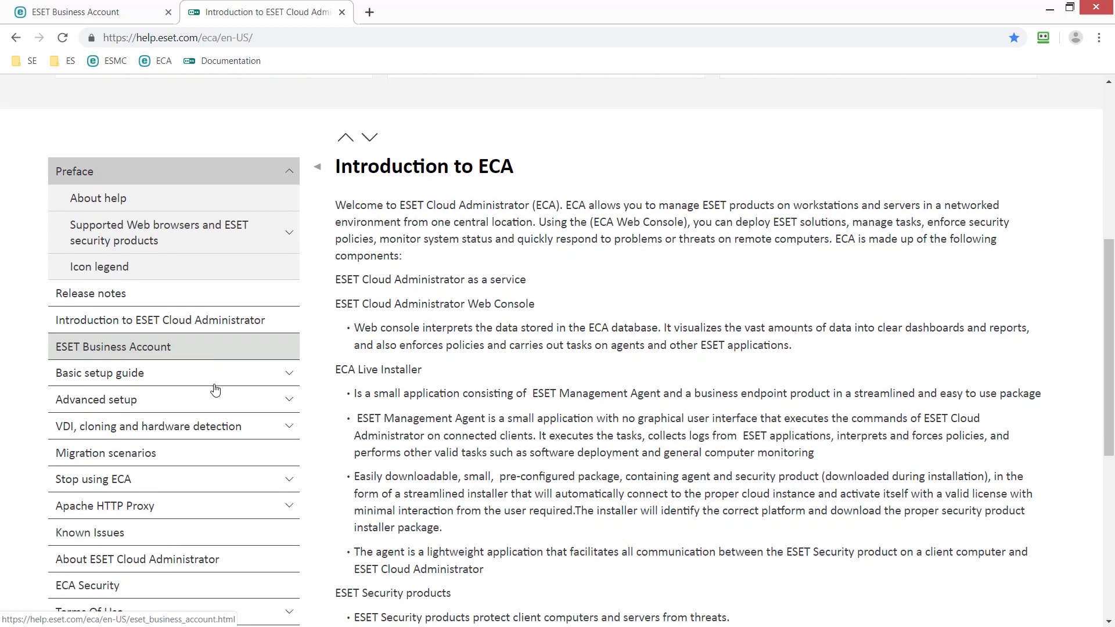
pyautogui.scroll(-1, 215, 389)
pyautogui.scroll(1, 214, 389)
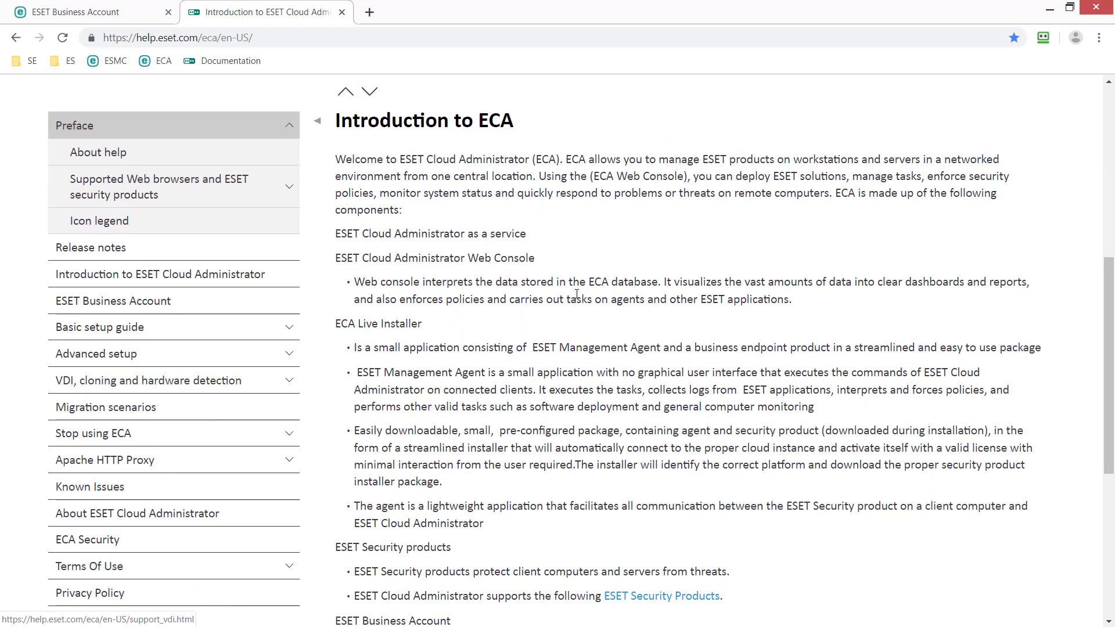
pyautogui.hotkey('ctrl', 'w')
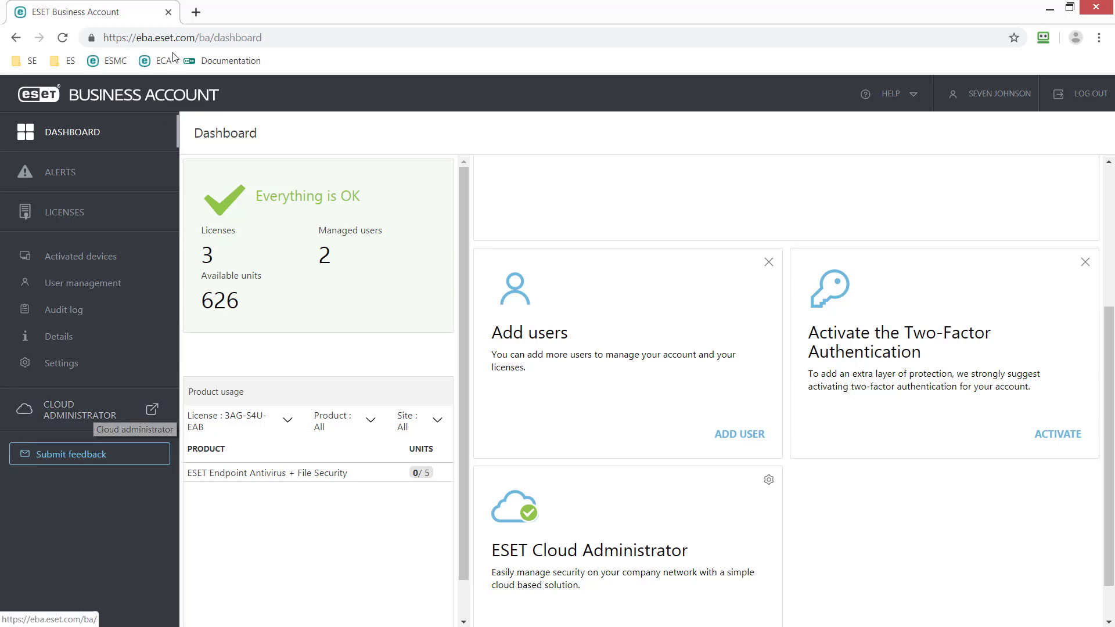
# Step: Open ESET Cloud Administrator in a new browser tab and view the Incidents Overview, Computers and Antivirus threats dashboards
pyautogui.click(196, 13)
pyautogui.click(164, 62)
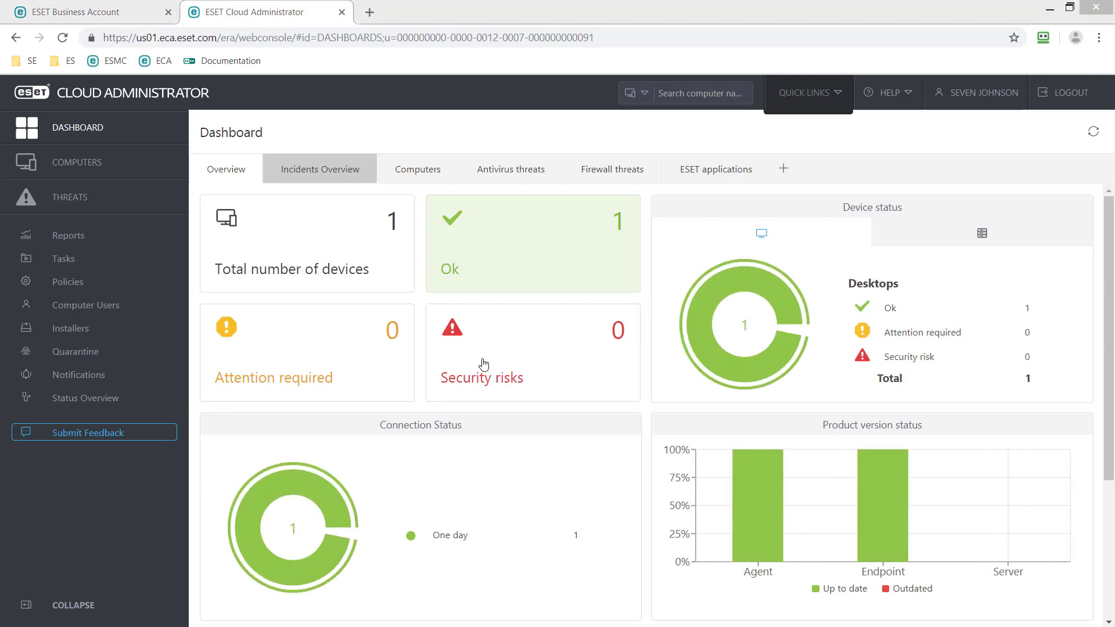
pyautogui.click(316, 181)
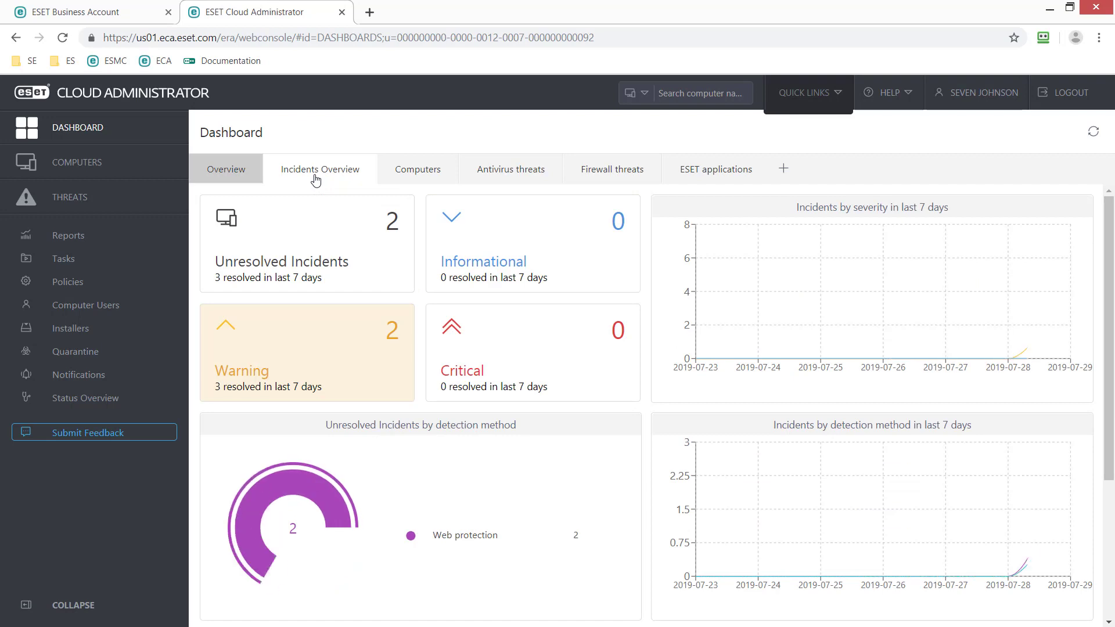
pyautogui.click(421, 184)
pyautogui.click(517, 182)
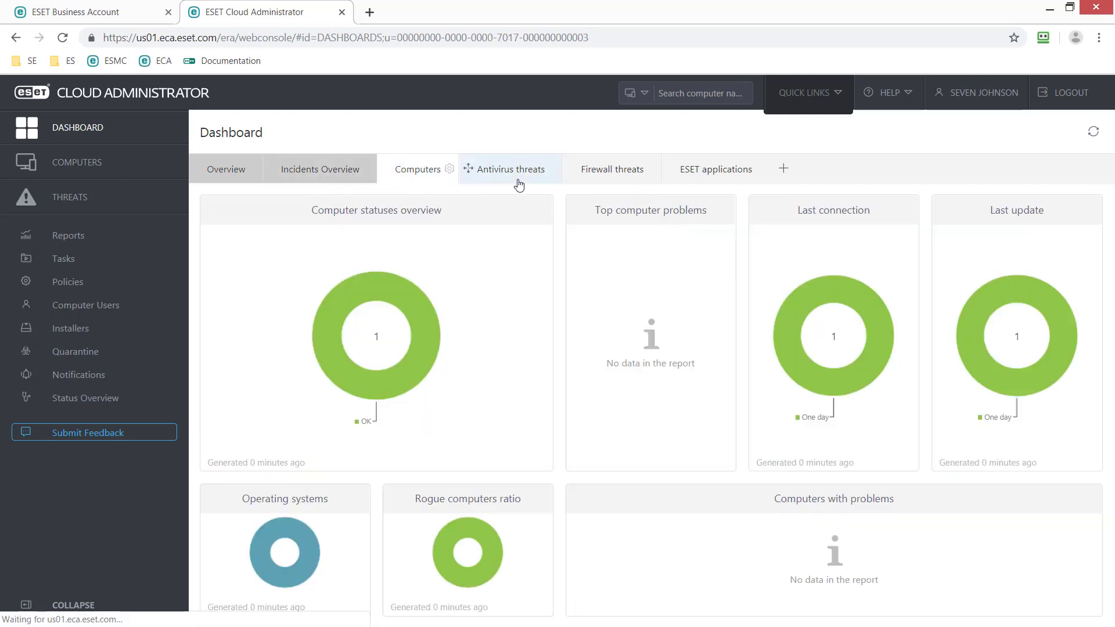
# Step: View the Firewall threats and ESET applications dashboards, and show the available actions for the installed ESET Endpoint Security application
pyautogui.click(592, 181)
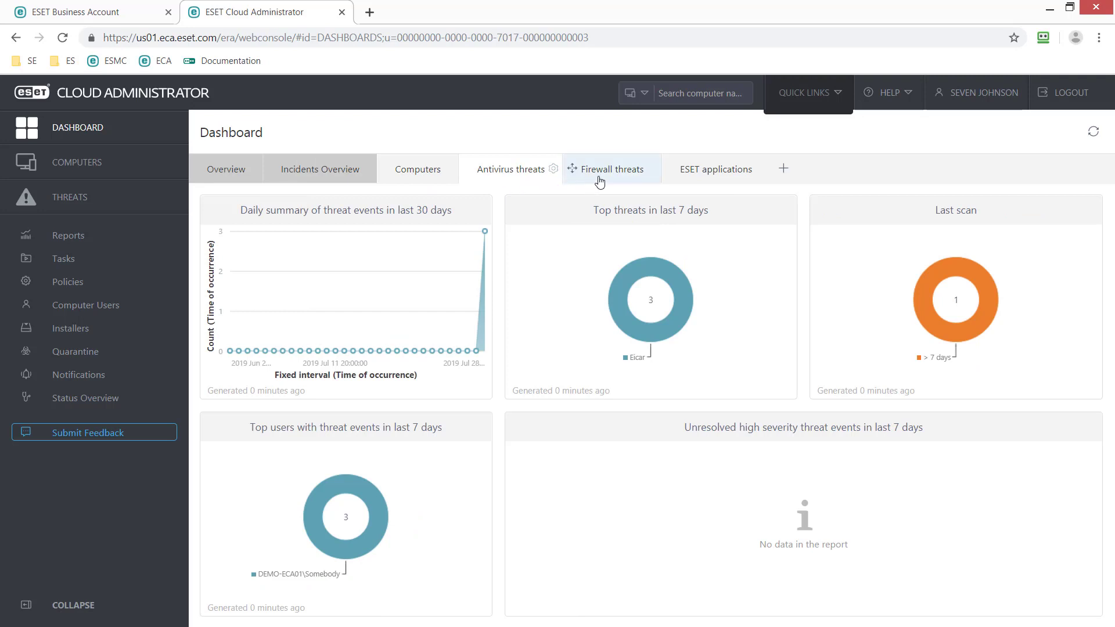
pyautogui.click(674, 173)
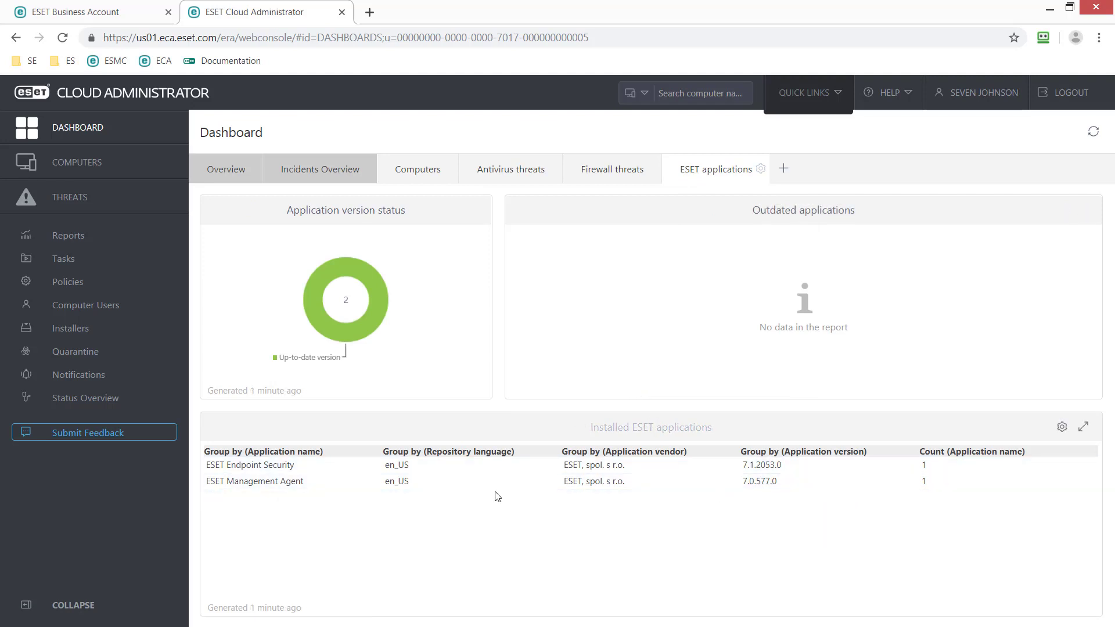
pyautogui.click(272, 468)
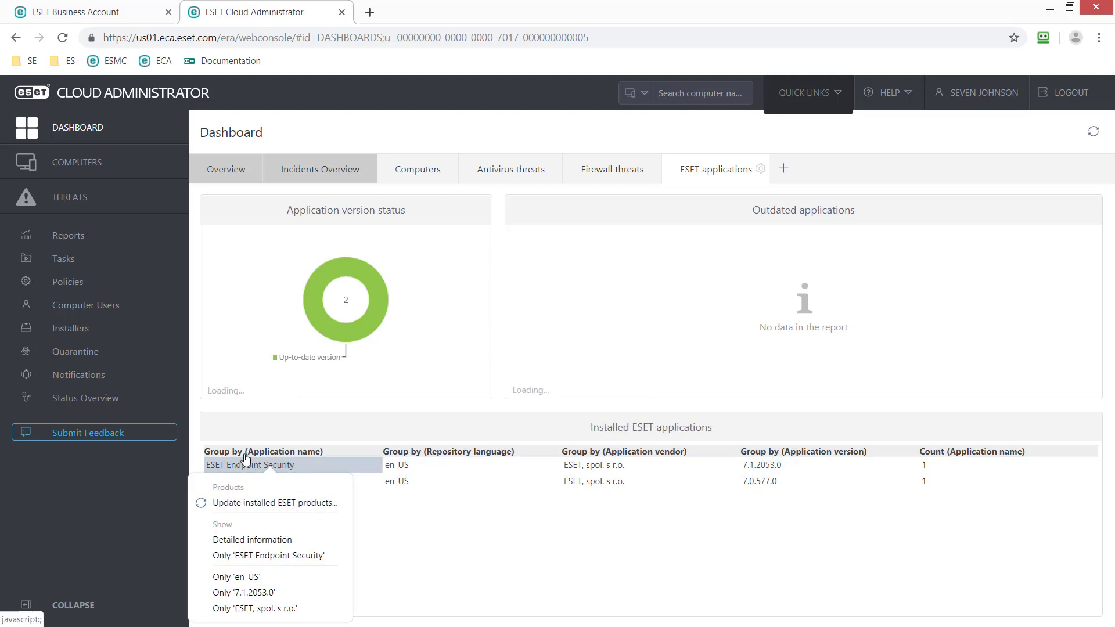
# Step: View the managed computers in the Windows computers and Computers with outdated modules dynamic groups
pyautogui.click(108, 172)
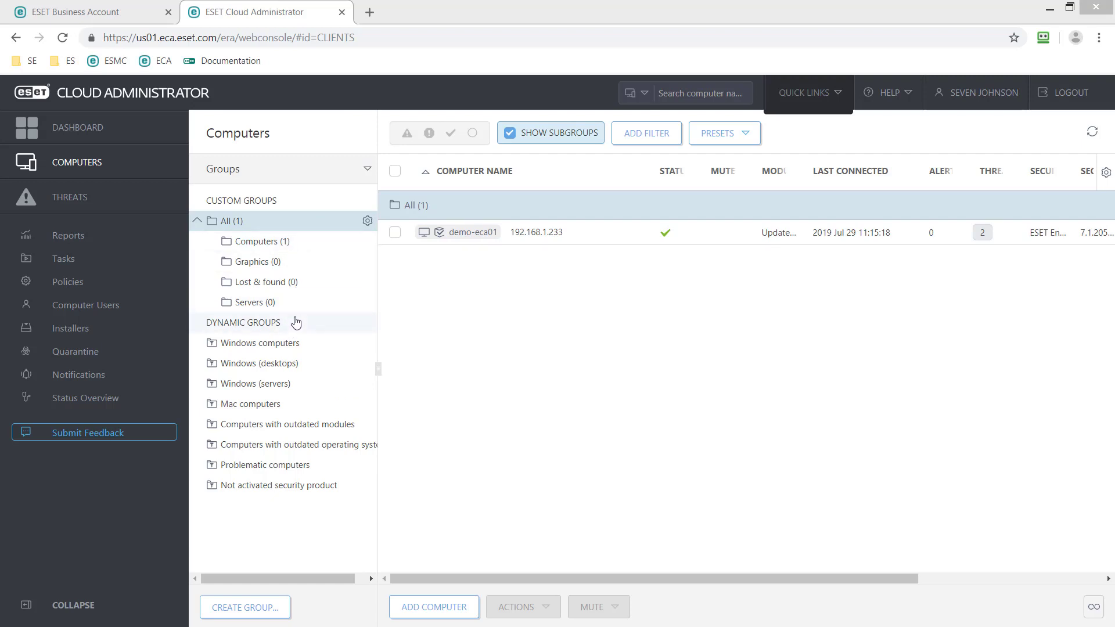
pyautogui.click(314, 346)
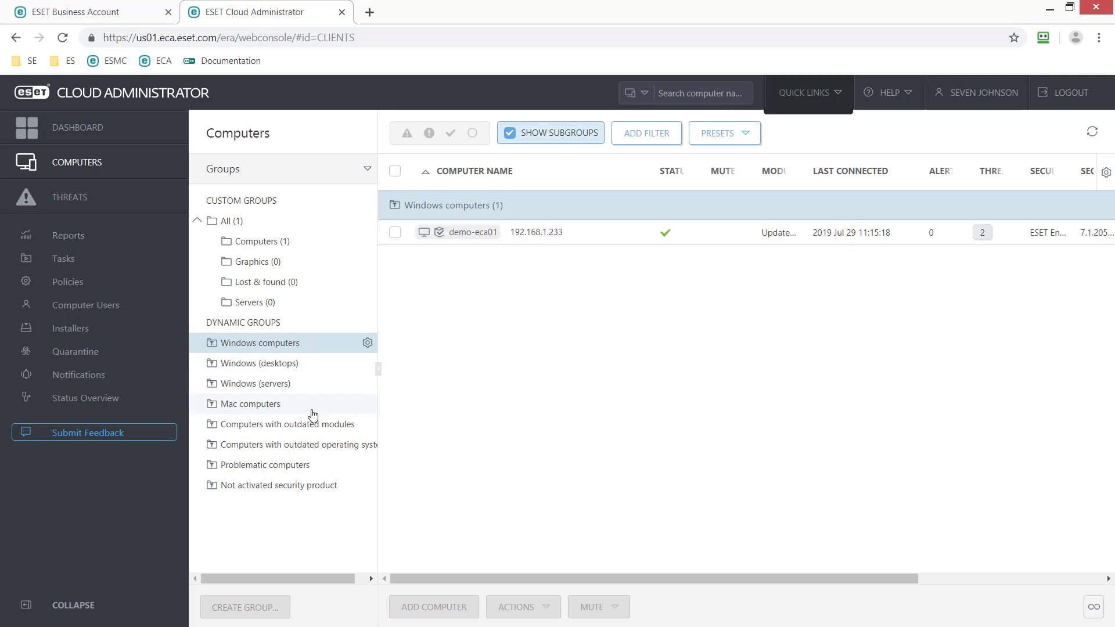
pyautogui.click(309, 429)
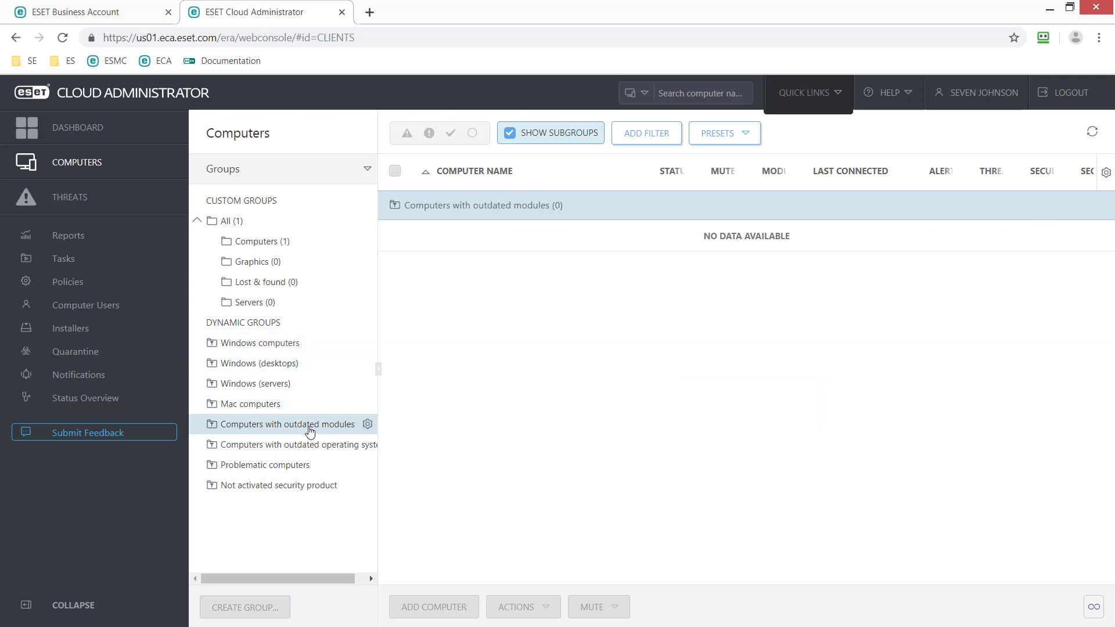
# Step: View the Computers with outdated operating system and Problematic computers dynamic groups, ending with all computers listed
pyautogui.click(302, 451)
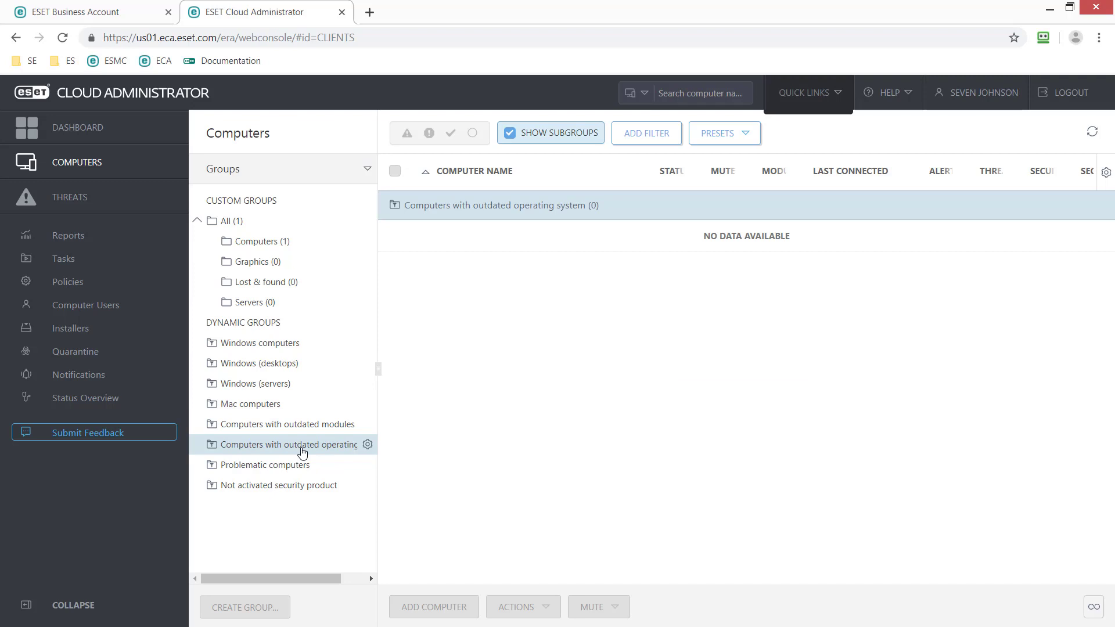
pyautogui.click(325, 468)
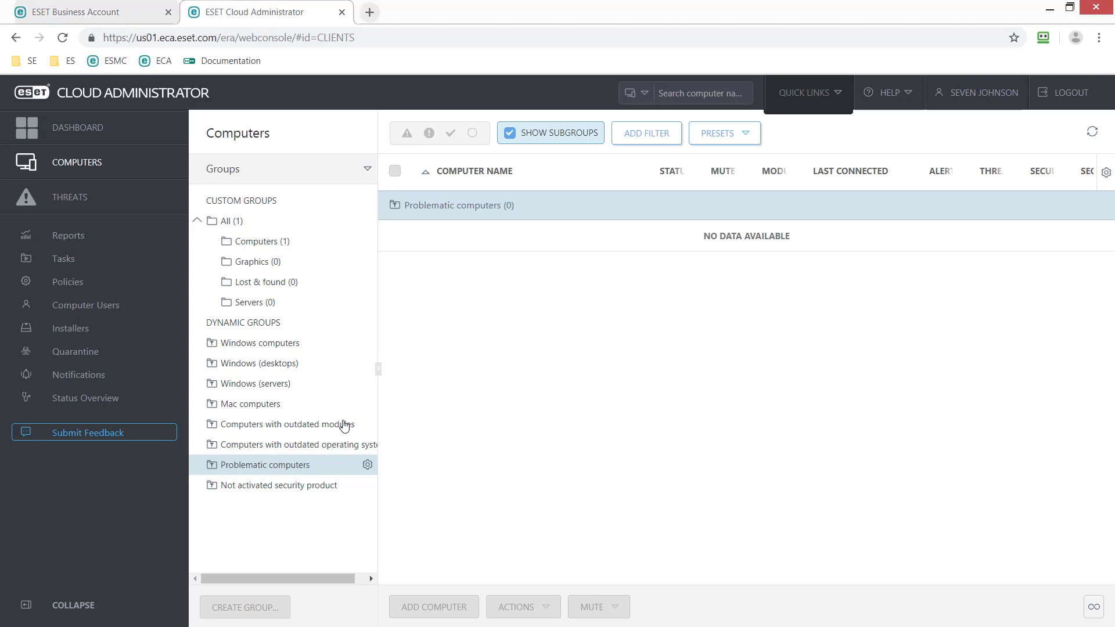
pyautogui.click(299, 221)
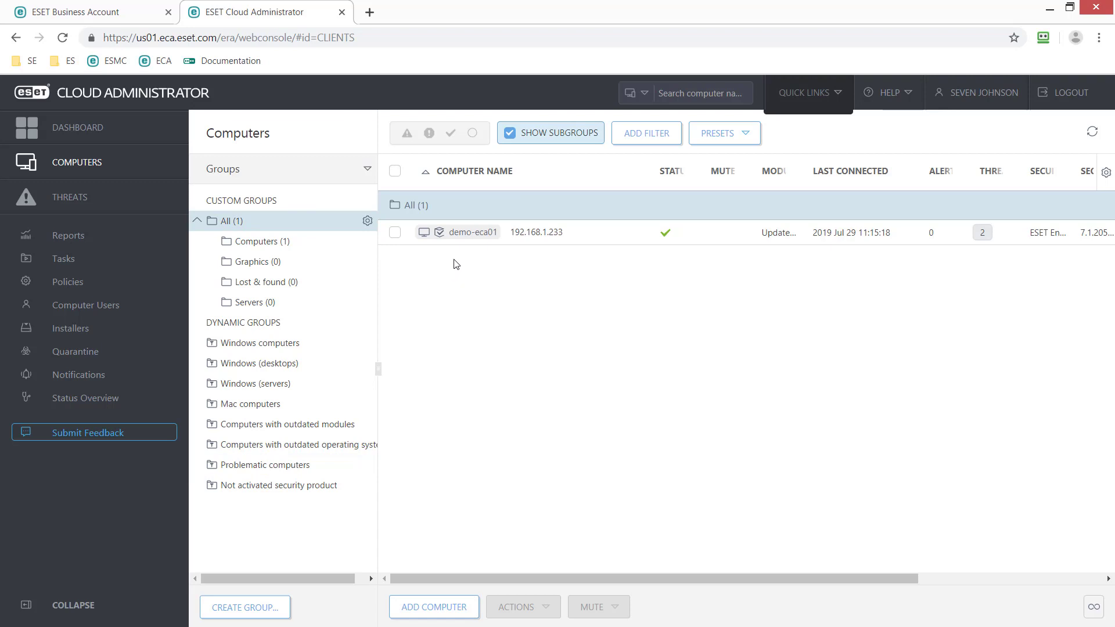
# Step: Show the details of computer demo-eca01 and read through its overview down to the Users card
pyautogui.rightClick(474, 238)
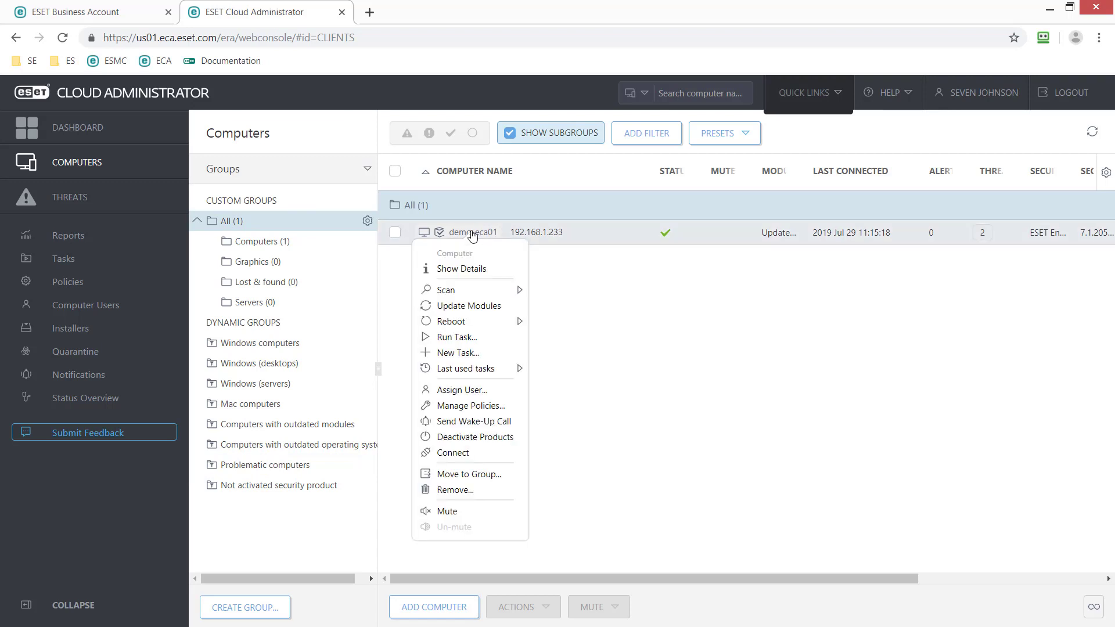
pyautogui.click(495, 271)
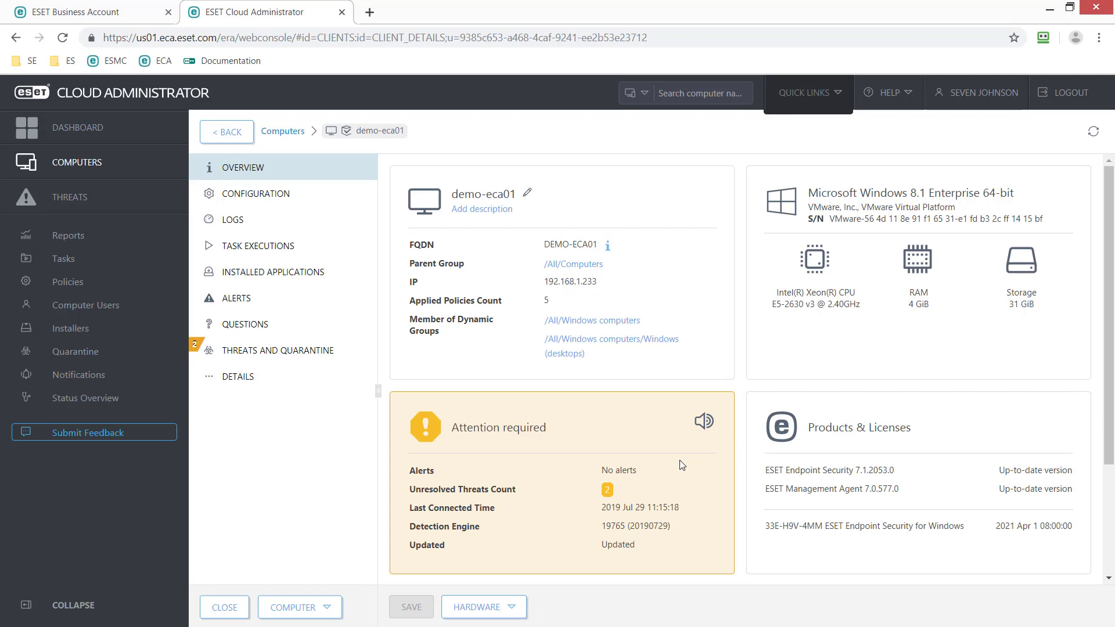
pyautogui.scroll(-3, 683, 465)
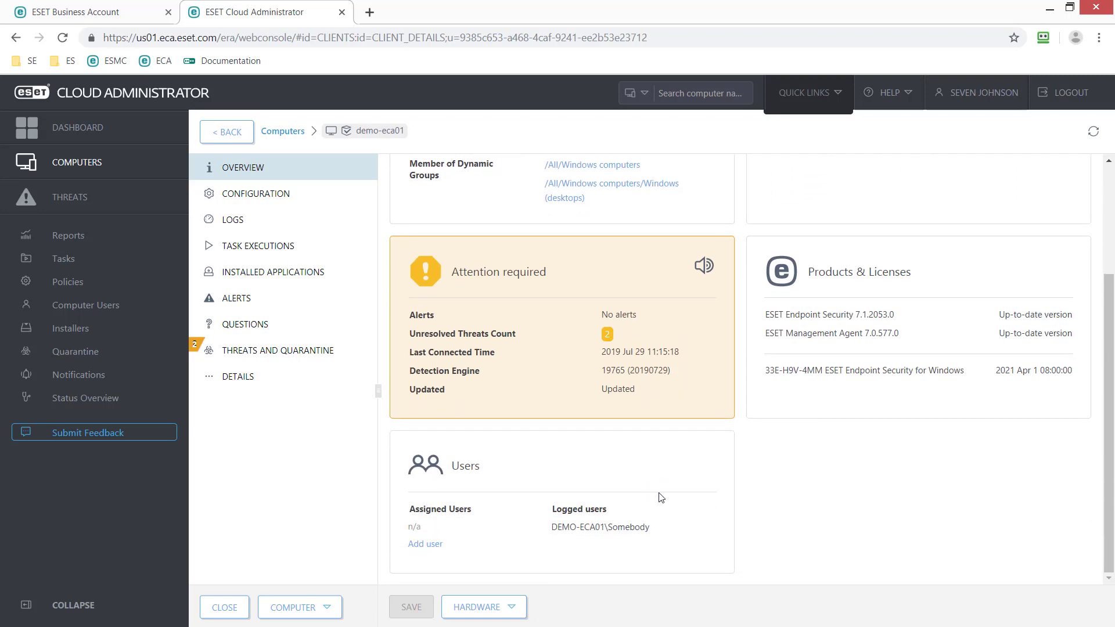
pyautogui.scroll(3, 660, 495)
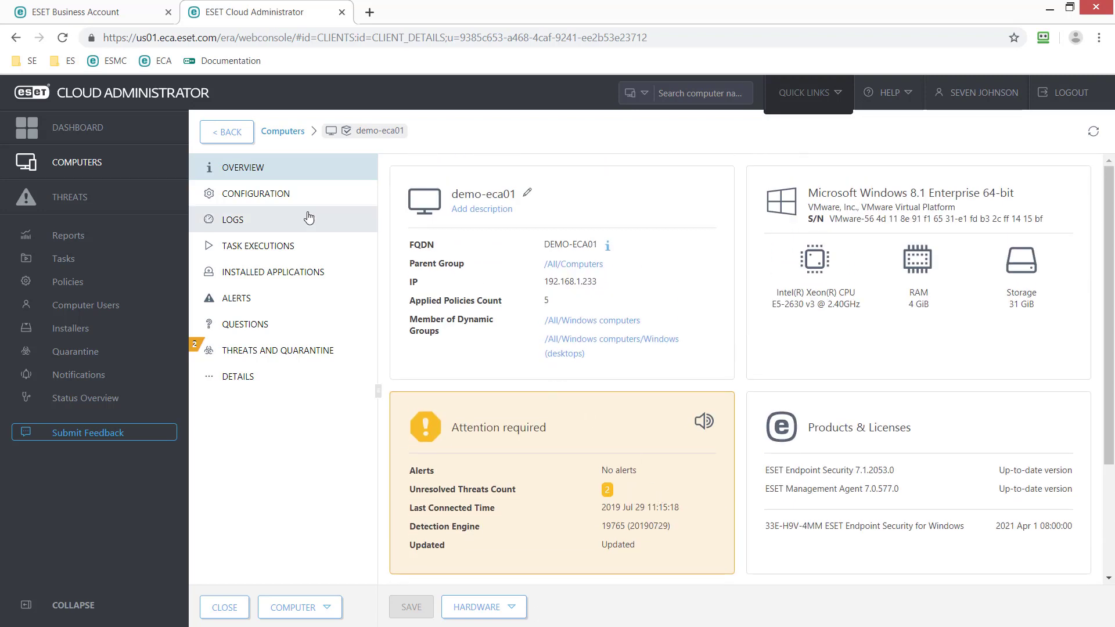
# Step: Check the configuration, applied policies, SysInspector logs and client task executions of demo-eca01
pyautogui.click(287, 193)
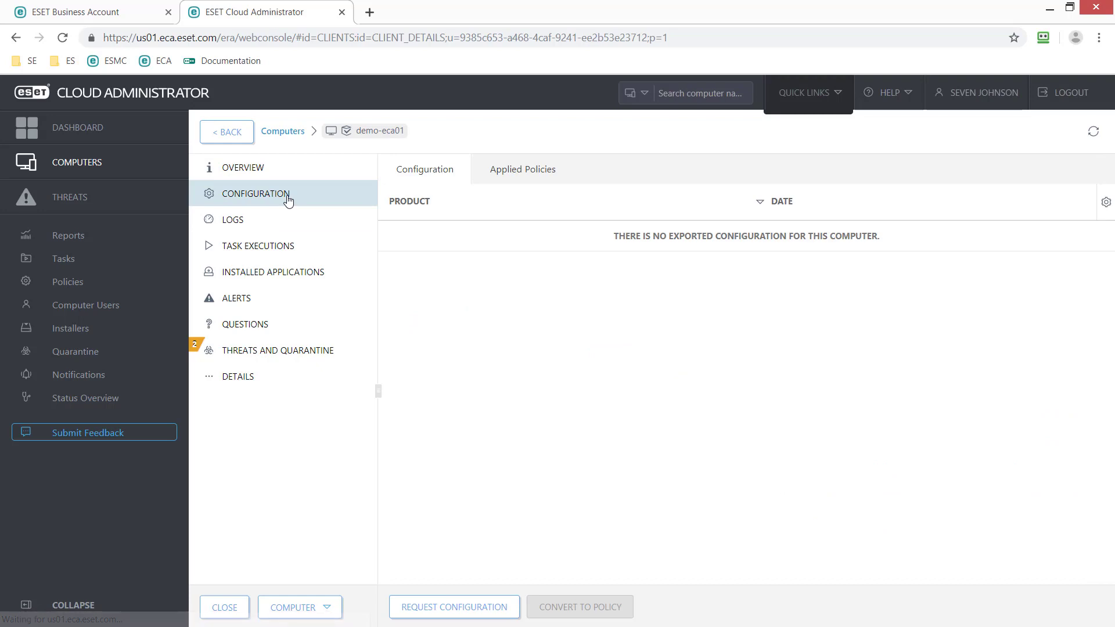
pyautogui.click(526, 171)
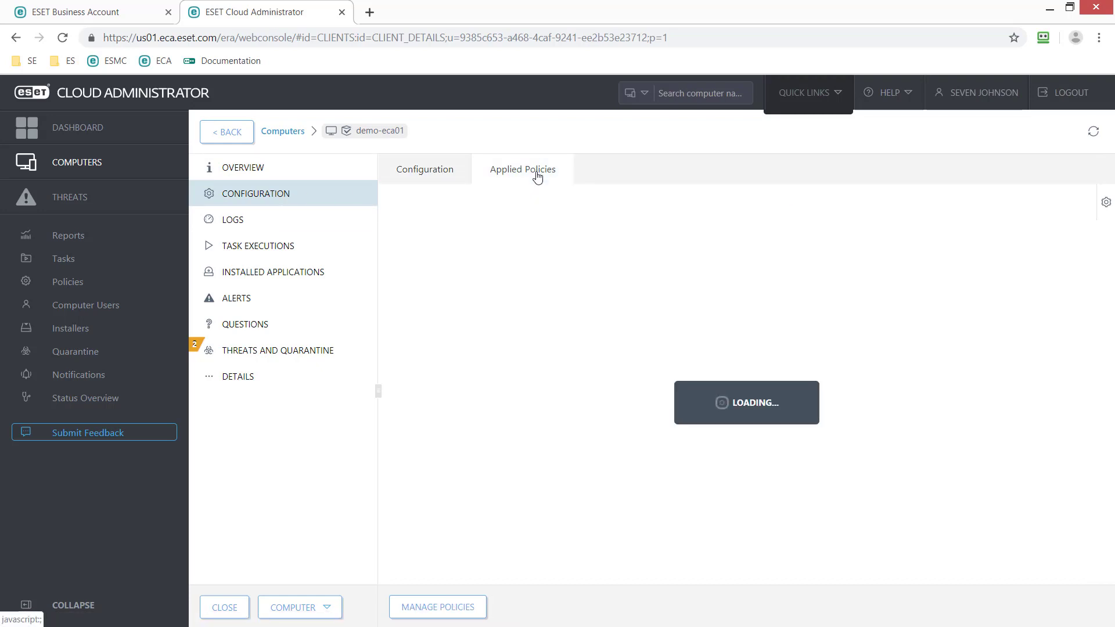
pyautogui.click(308, 225)
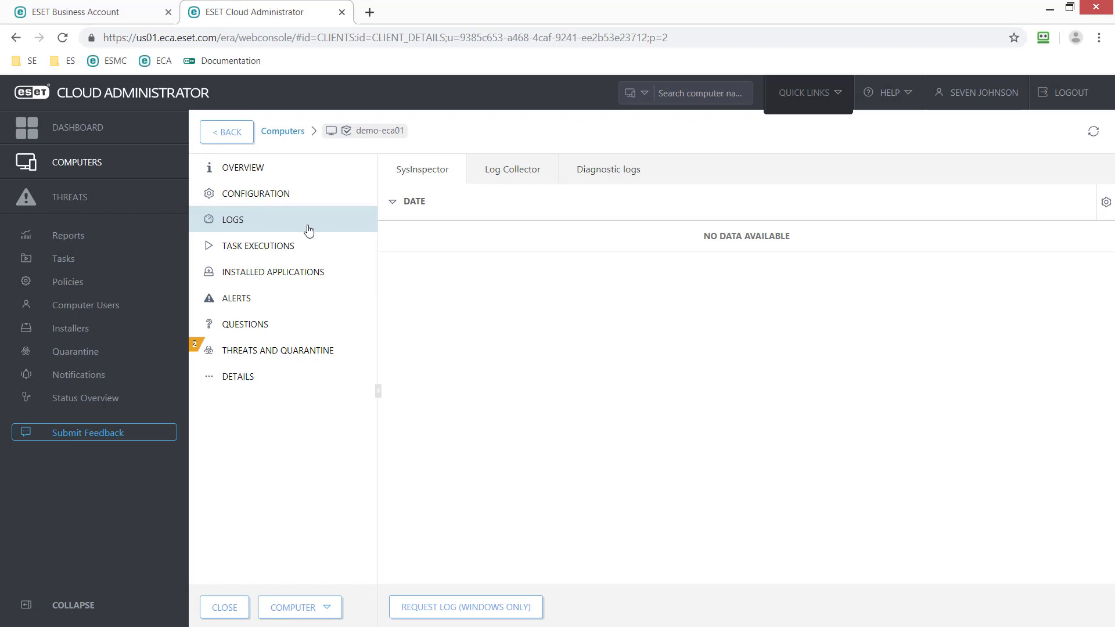
pyautogui.click(307, 249)
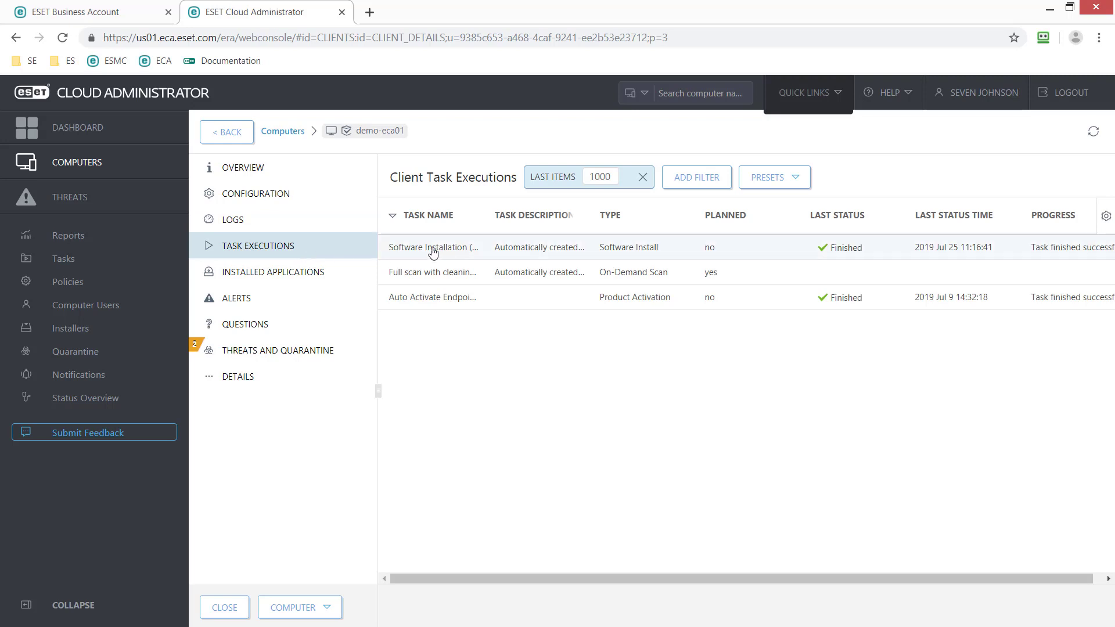
# Step: Review demo-eca01's installed applications, selecting a Microsoft Visual C++ 2008 entry, and check its alerts and threats
pyautogui.click(320, 273)
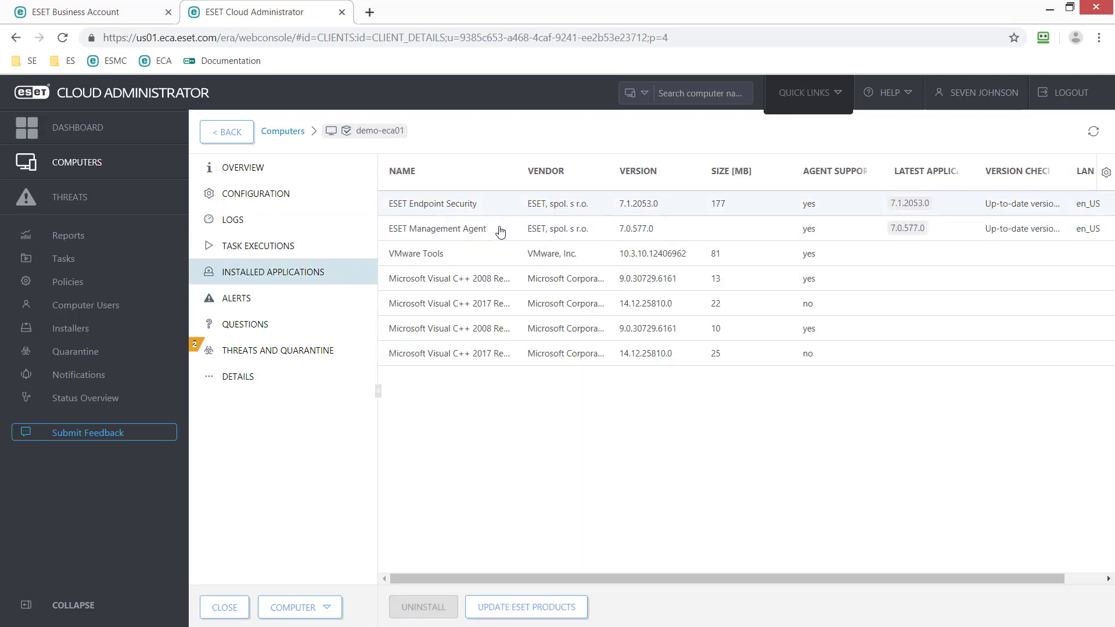
pyautogui.click(478, 278)
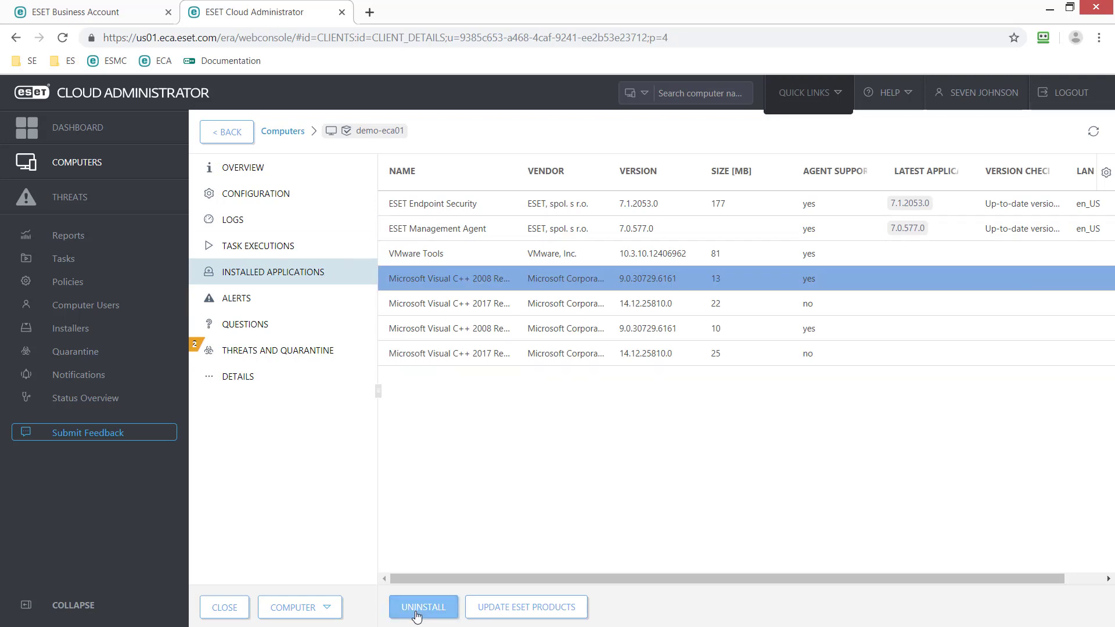
pyautogui.click(305, 301)
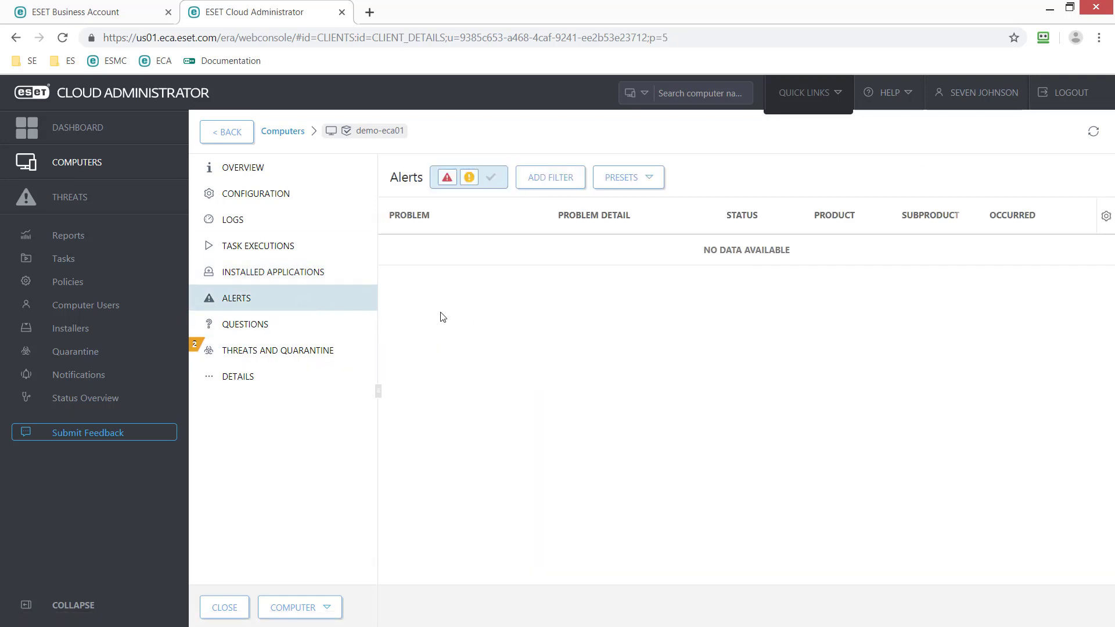
pyautogui.click(320, 357)
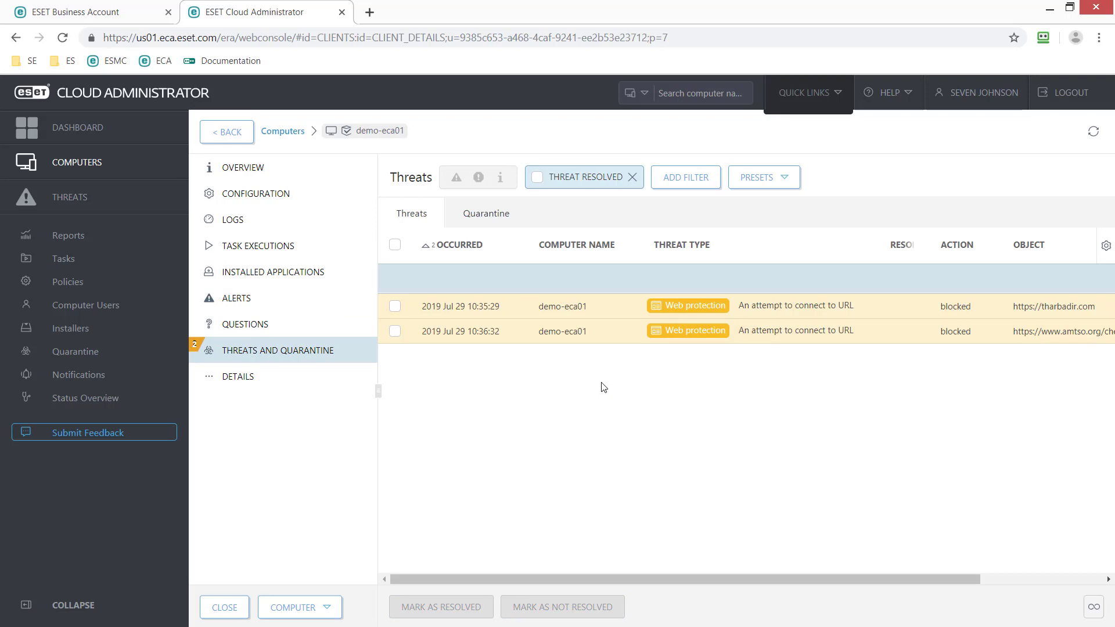
# Step: Return to the list of all computers and show the available actions for demo-eca01
pyautogui.click(77, 162)
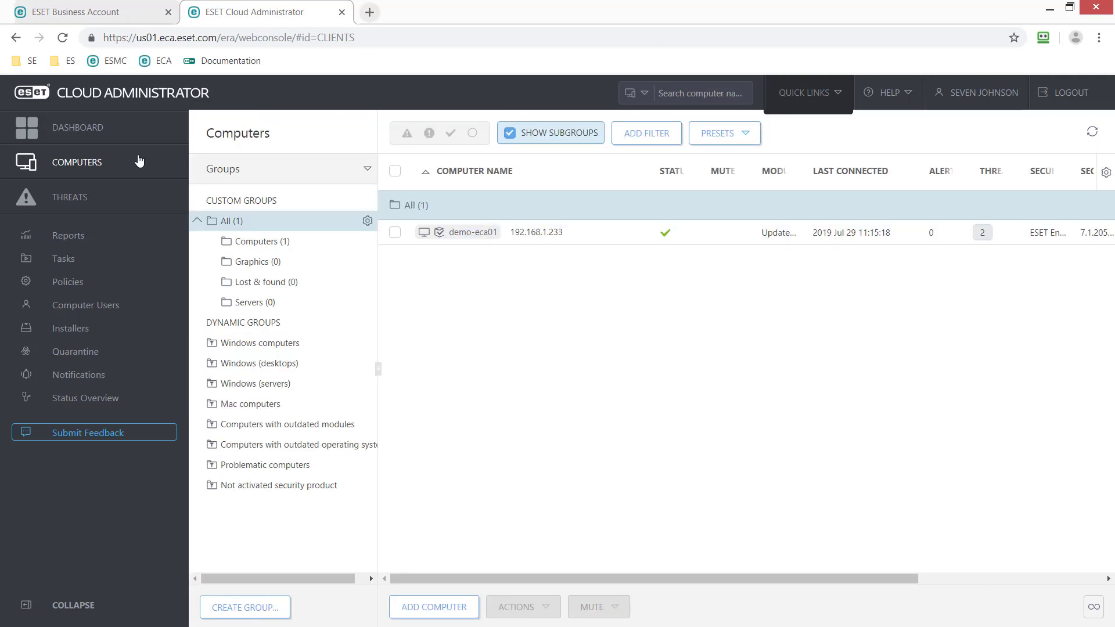
pyautogui.click(468, 233)
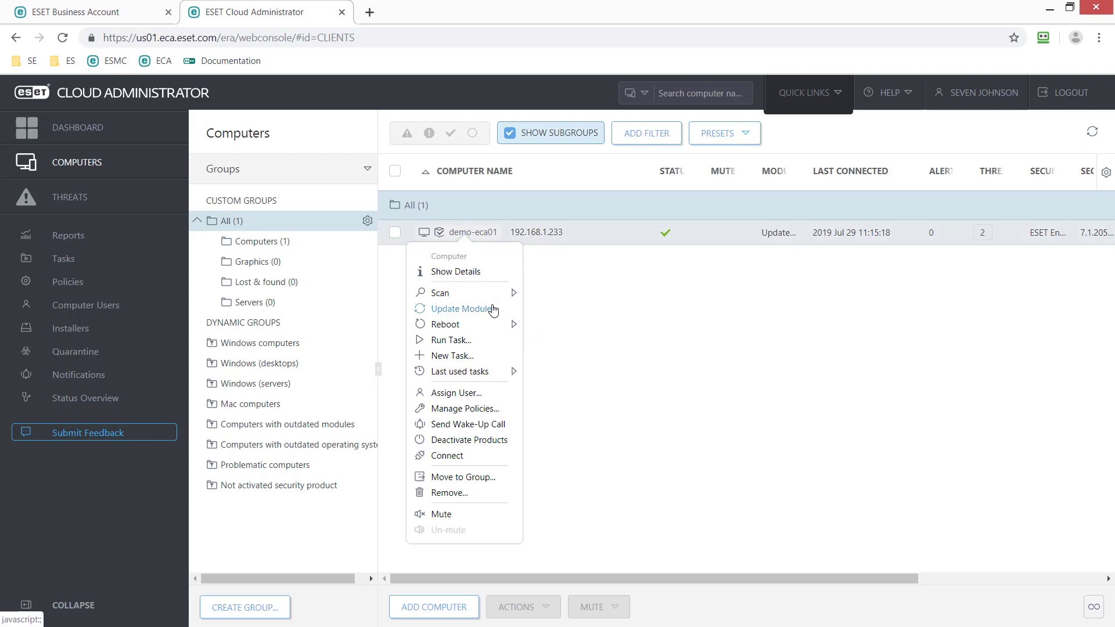
pyautogui.moveTo(488, 333)
# Step: View the console-wide threats as resolved and as unresolved, and show the preset filter sets
pyautogui.click(128, 211)
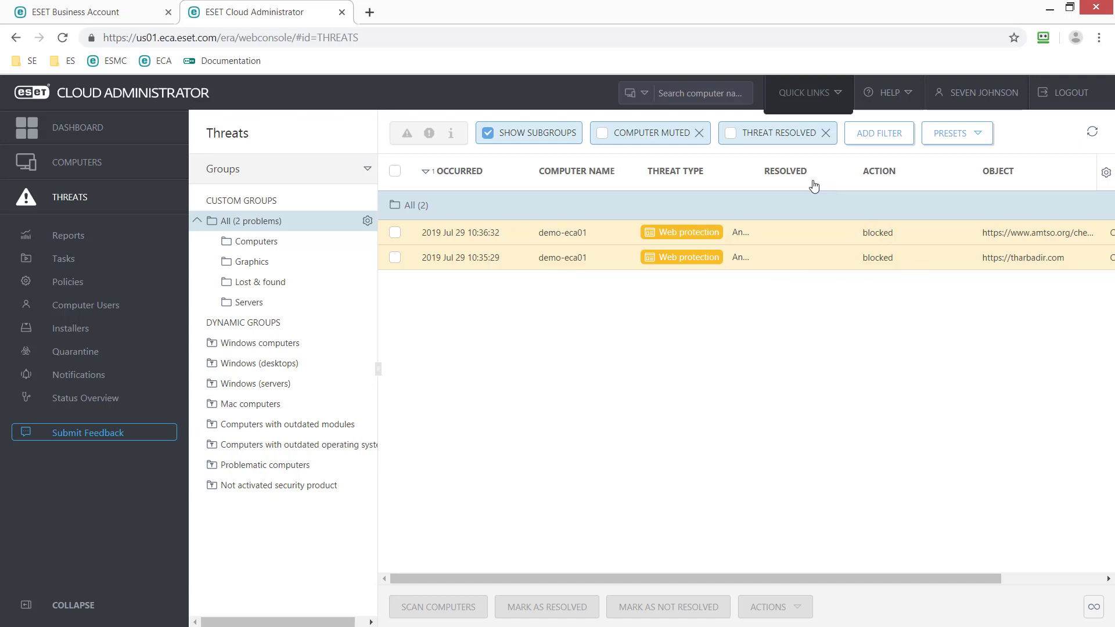
pyautogui.click(731, 135)
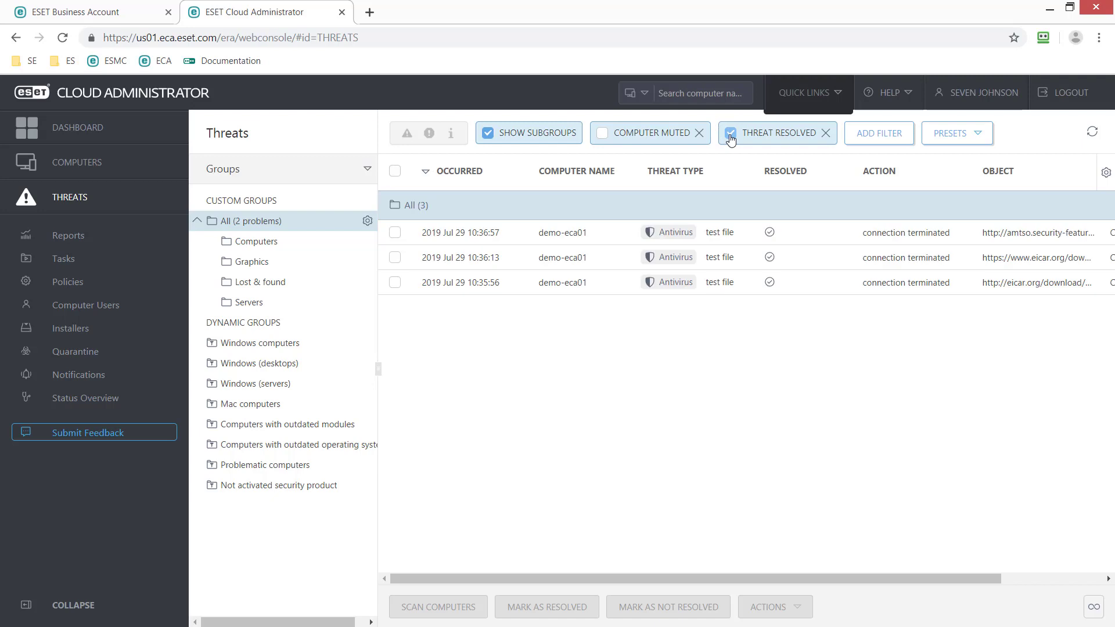
pyautogui.click(731, 135)
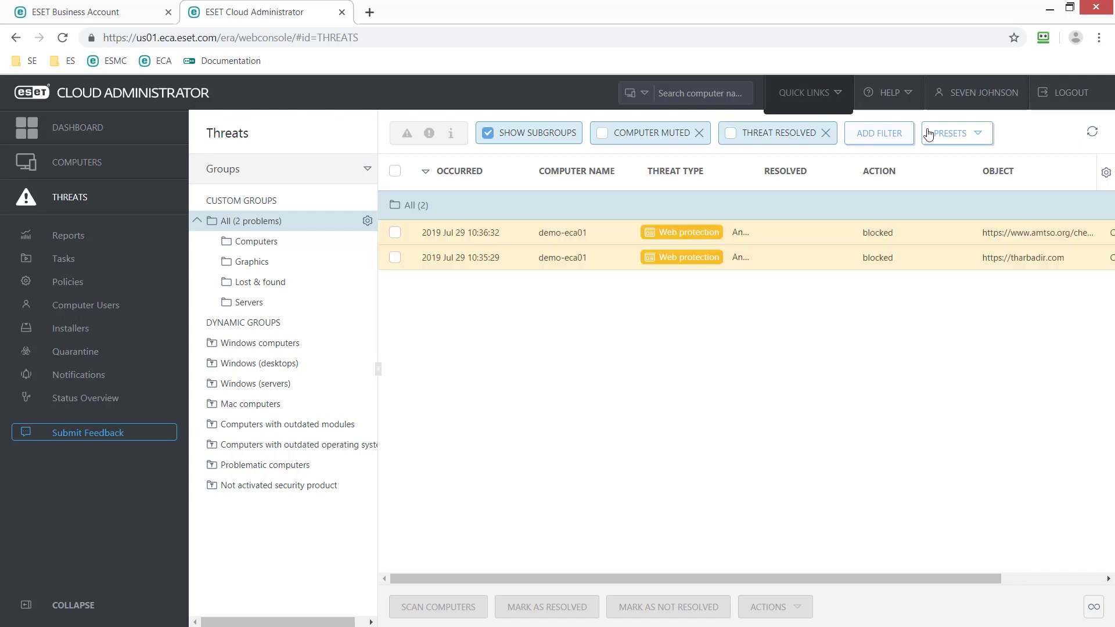
pyautogui.click(980, 138)
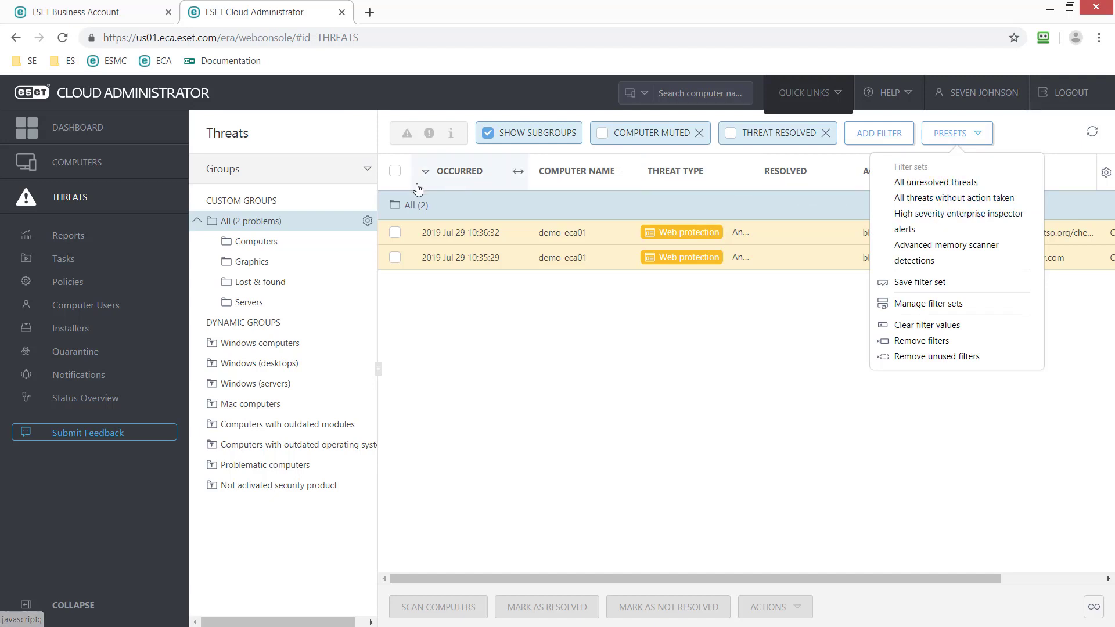
# Step: Browse the report categories and templates, including the Antivirus threats templates
pyautogui.click(94, 242)
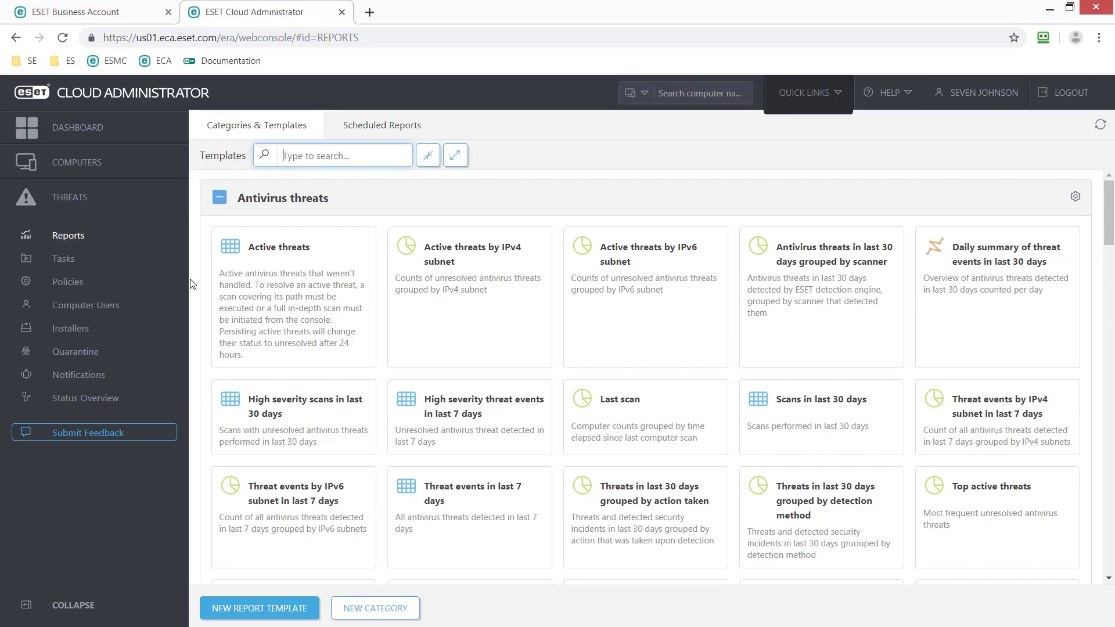
pyautogui.scroll(-3, 197, 325)
pyautogui.scroll(3, 197, 325)
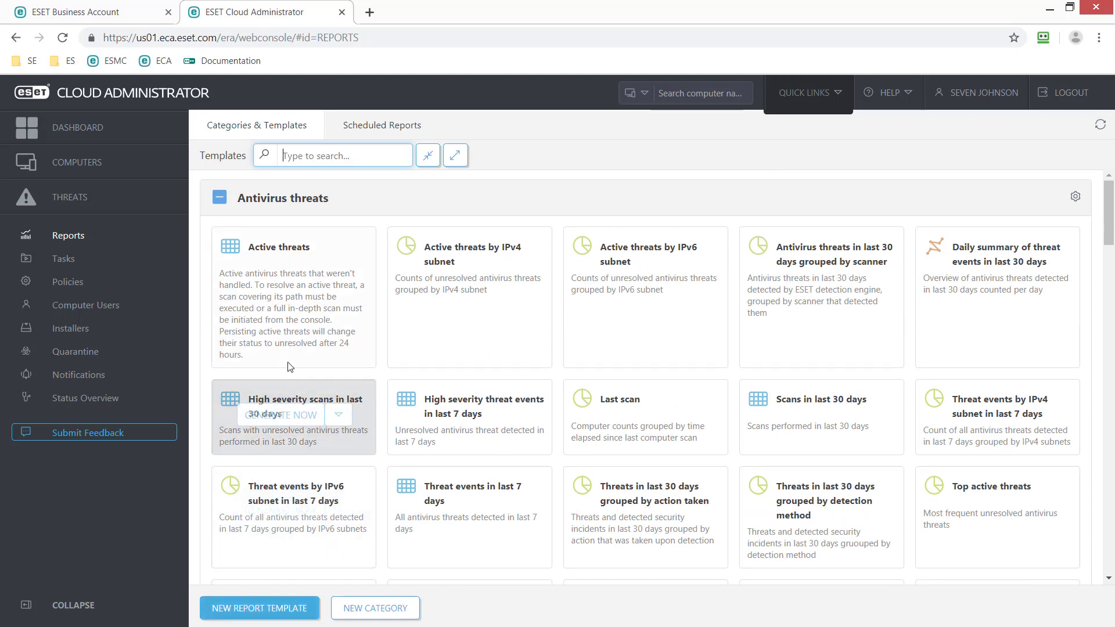
pyautogui.moveTo(294, 336)
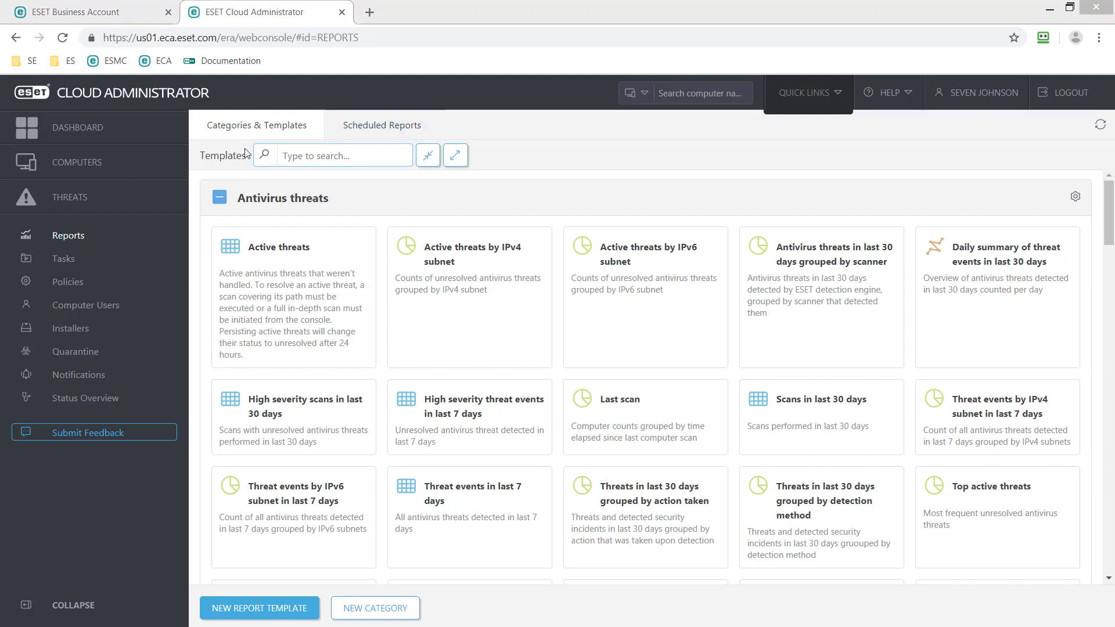
# Step: Open the client tasks and look through the ESET Security Product task types, collapsing that category when finished
pyautogui.click(86, 261)
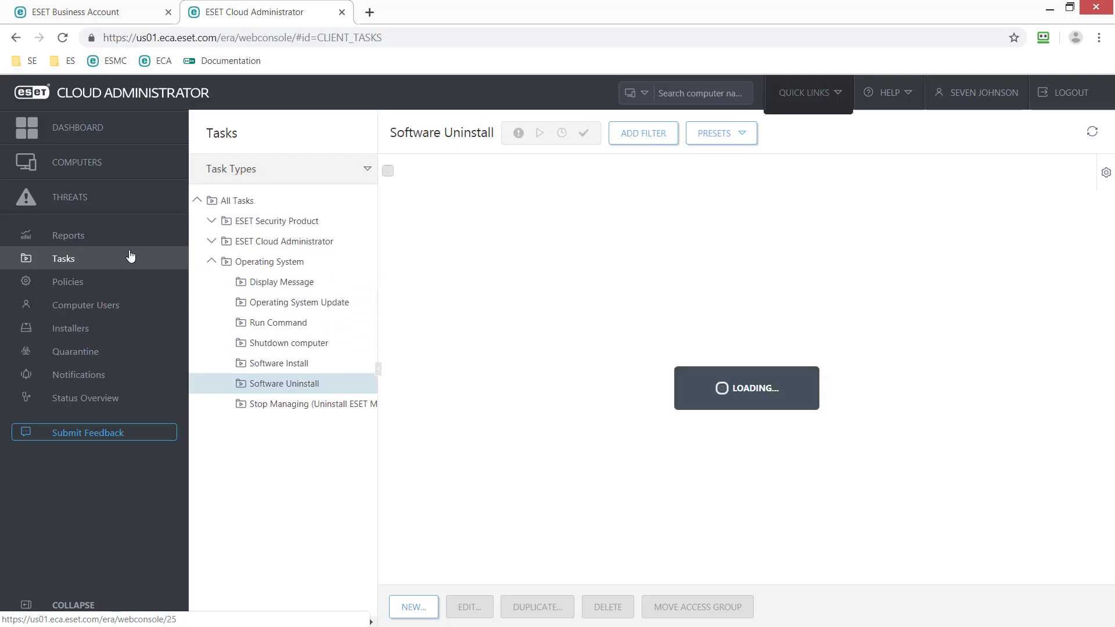
pyautogui.click(213, 221)
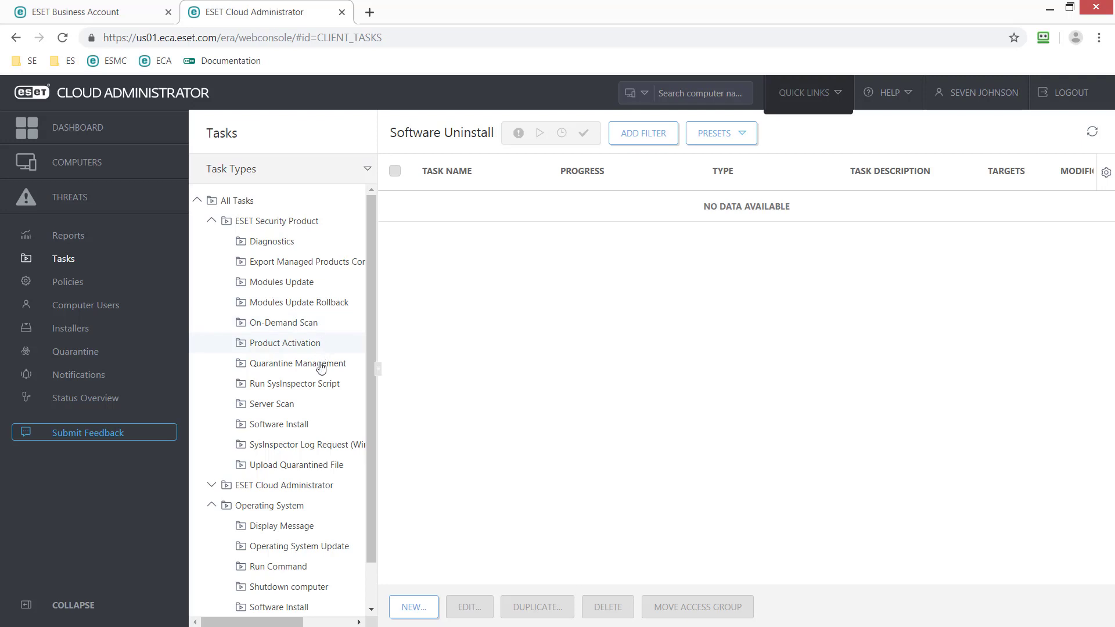
pyautogui.moveTo(368, 345)
pyautogui.mouseDown()
pyautogui.moveTo(360, 407)
pyautogui.moveTo(378, 337)
pyautogui.mouseUp()
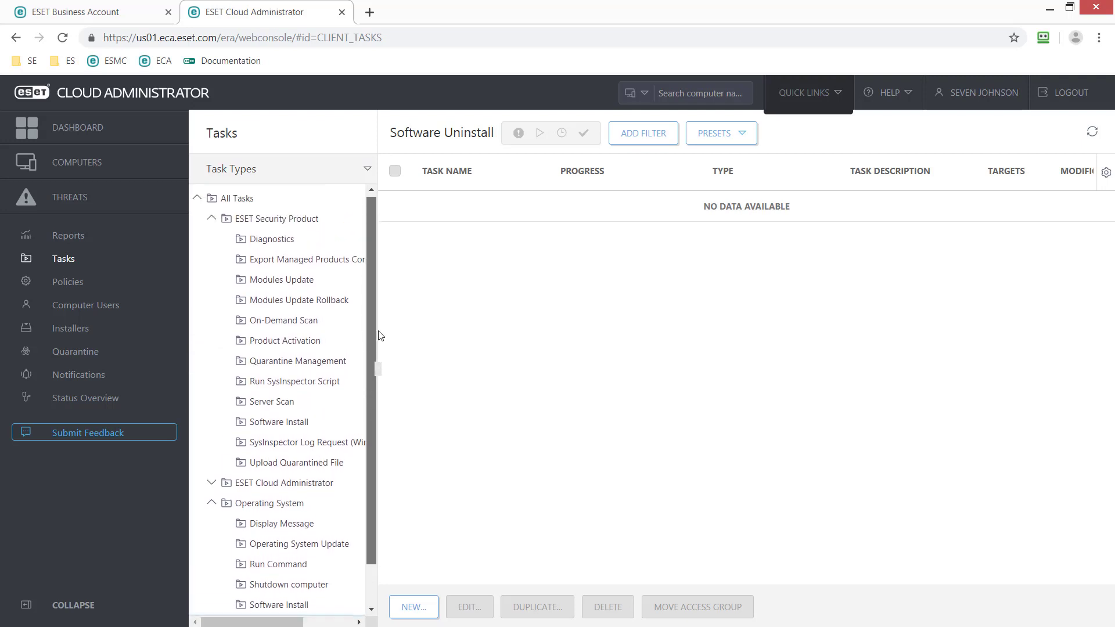
pyautogui.click(211, 222)
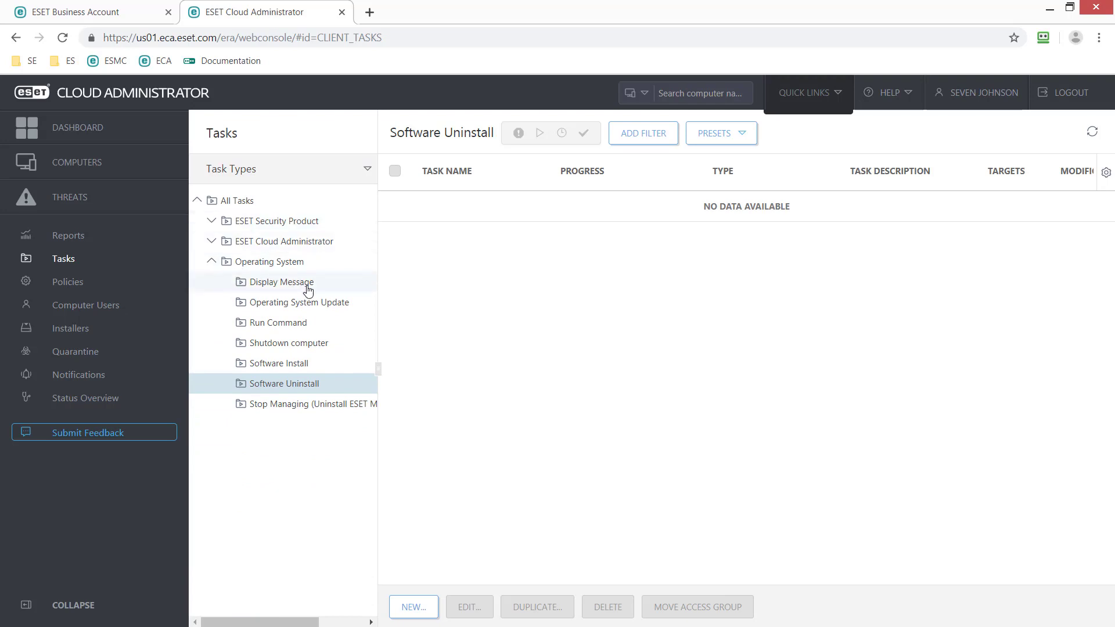
# Step: View the Display Message, Operating System Update, Run Command, Software Install and Software Uninstall tasks under Operating System
pyautogui.click(318, 287)
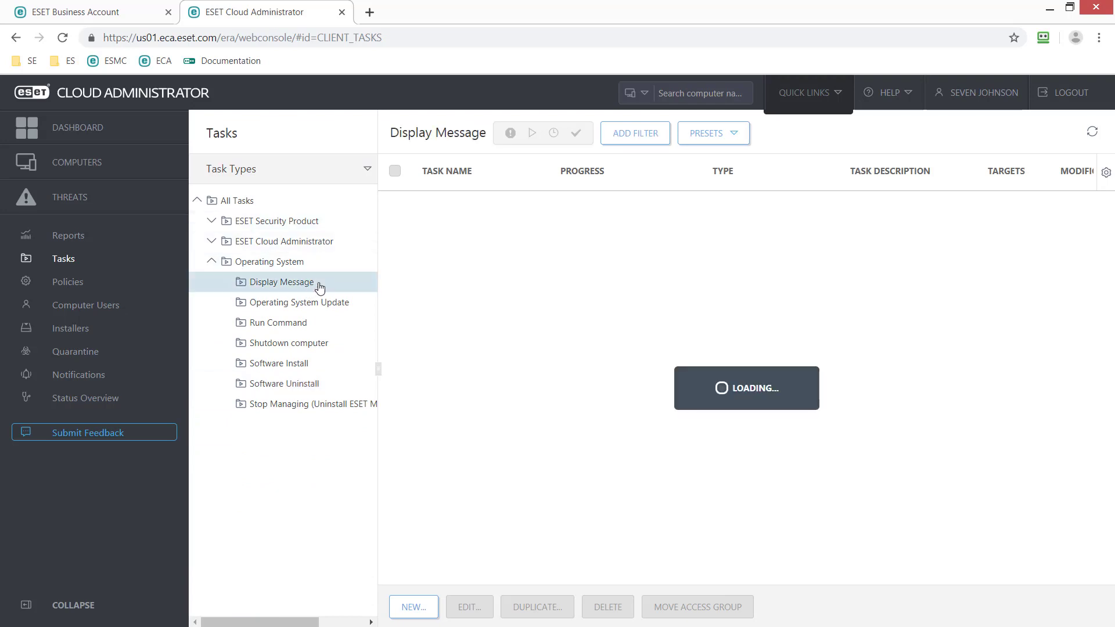
pyautogui.click(355, 309)
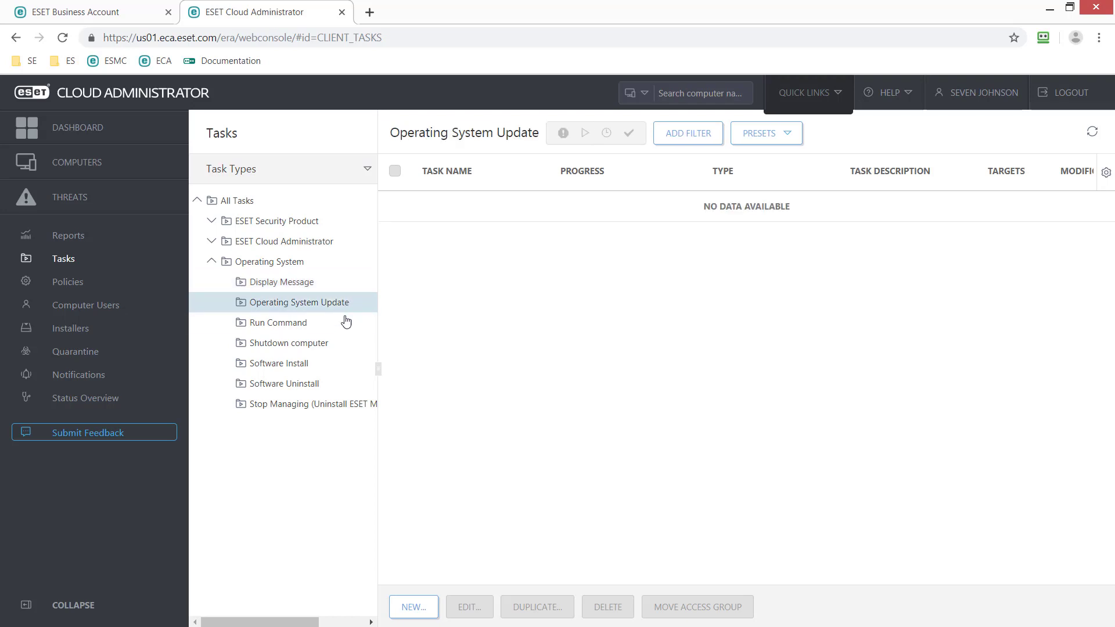
pyautogui.click(341, 329)
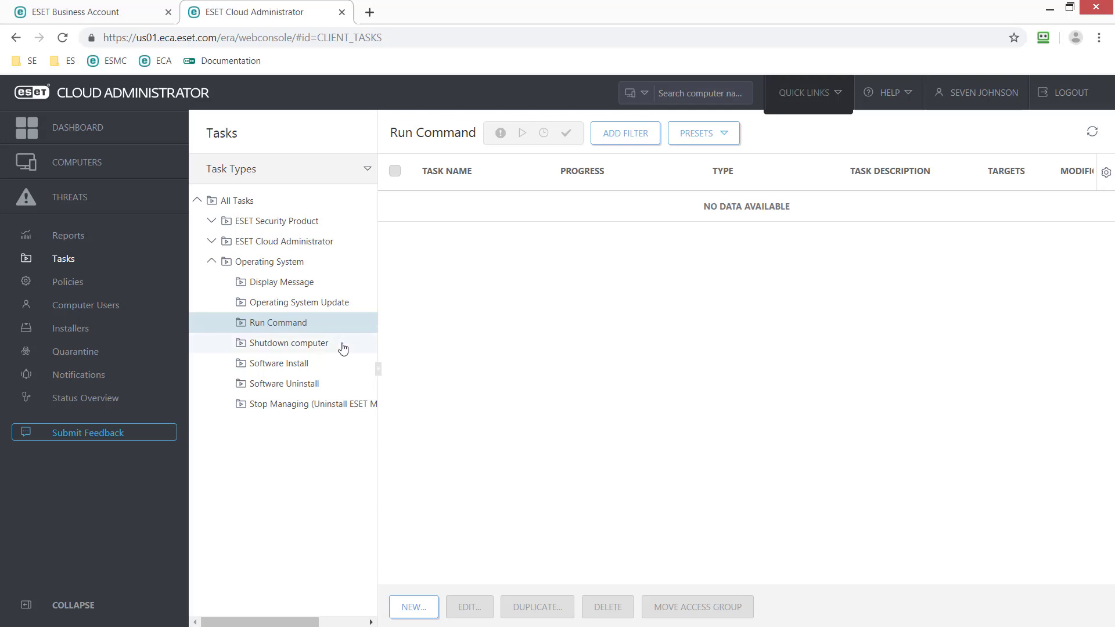
pyautogui.click(326, 364)
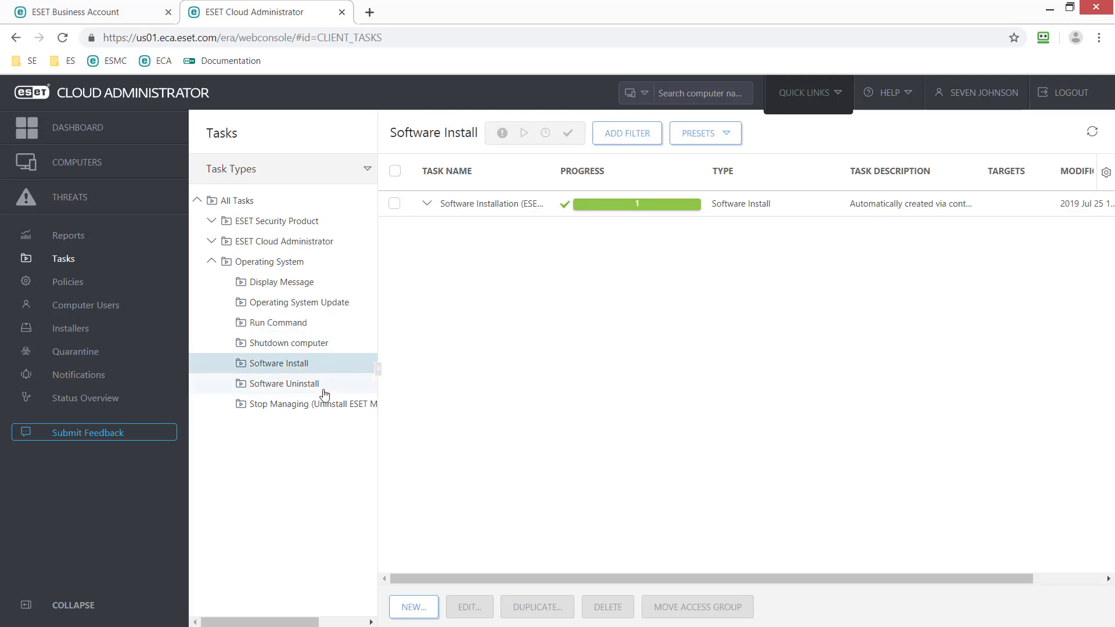
pyautogui.click(328, 391)
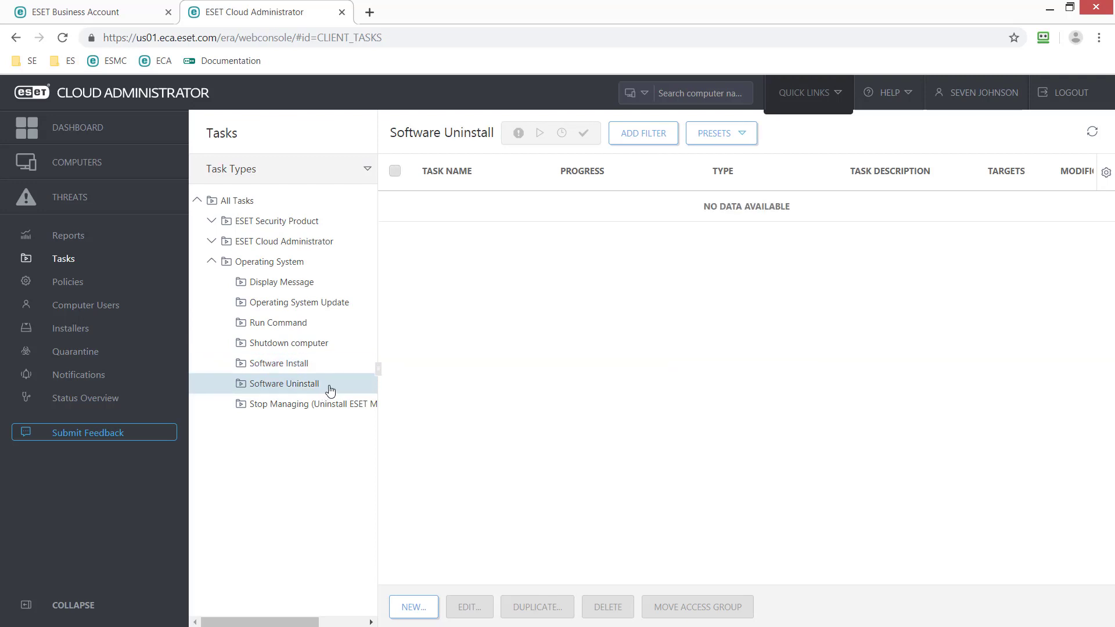
# Step: Open the Default Windows Policy from the custom ESET Endpoint for Windows policies to view its assignments
pyautogui.click(153, 287)
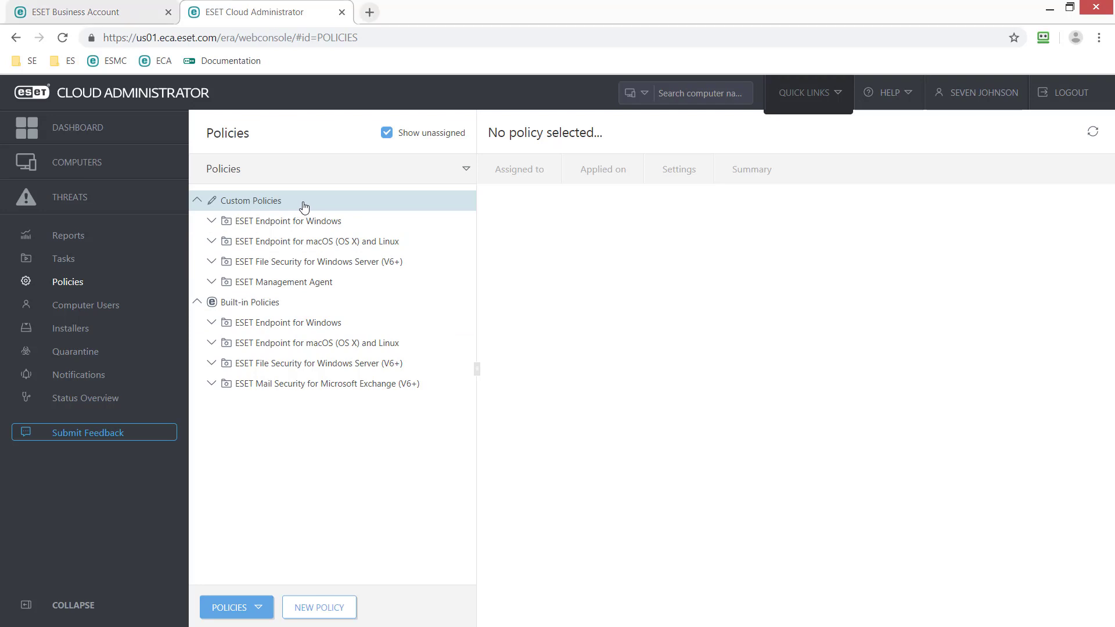
pyautogui.click(211, 220)
pyautogui.click(356, 244)
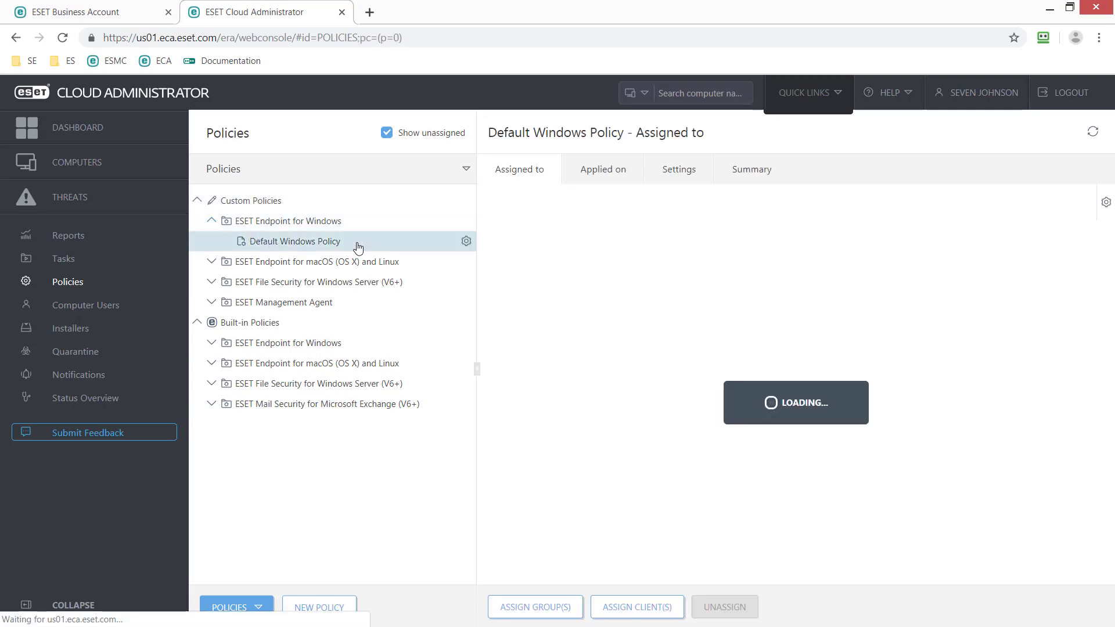
# Step: Open the Default Windows Policy for editing and go to its ESET Endpoint for Windows settings
pyautogui.click(466, 241)
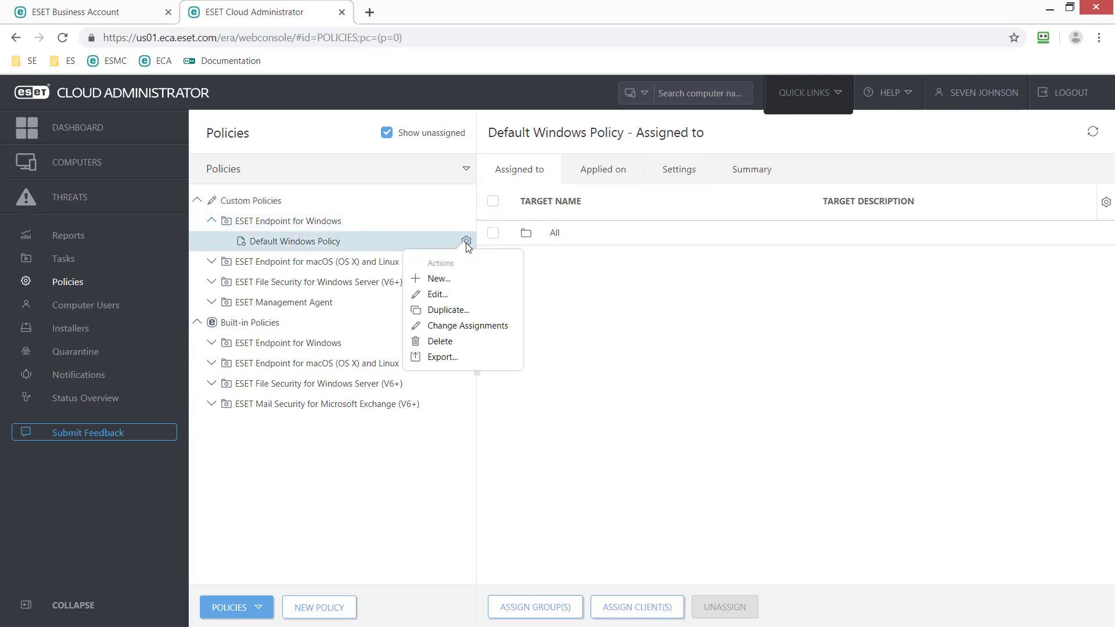
pyautogui.click(437, 294)
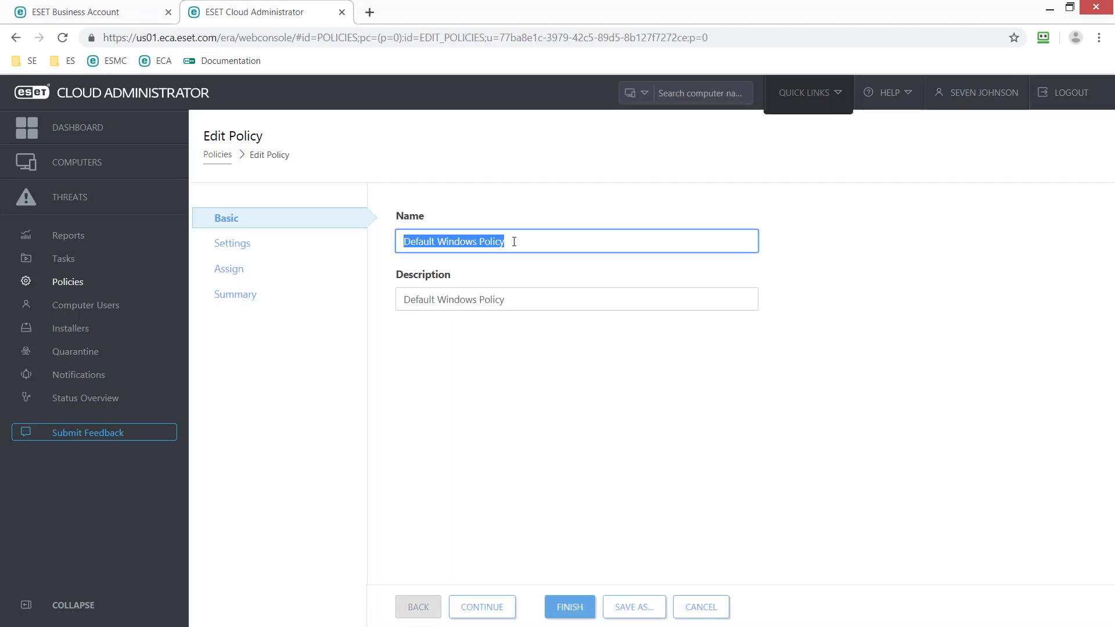
pyautogui.click(238, 248)
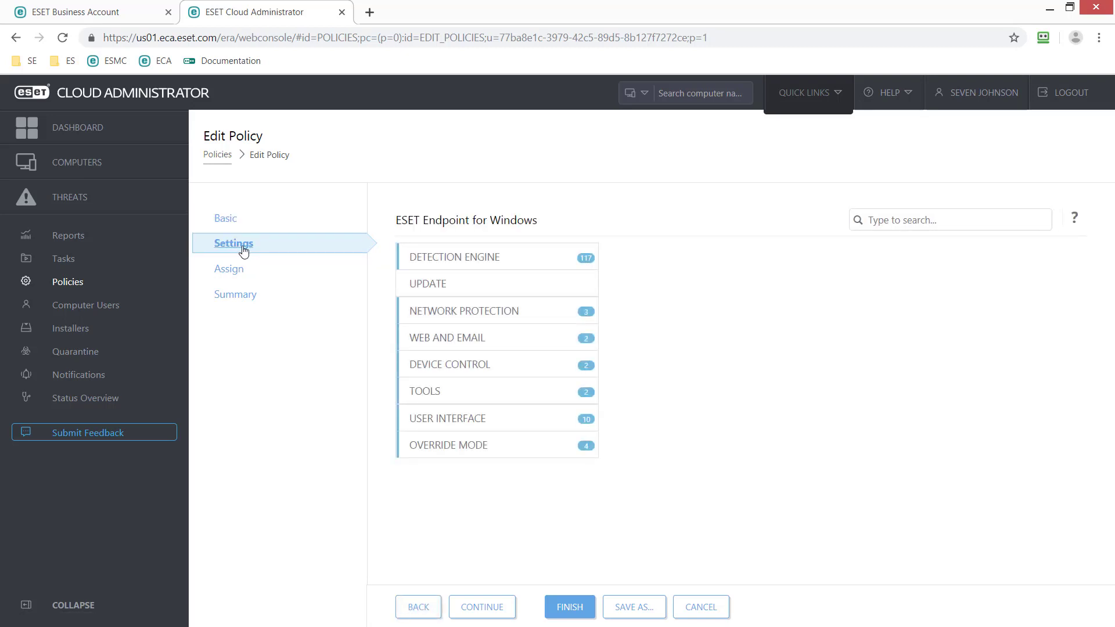
# Step: Review the Detection Engine settings, including real-time file system protection, cloud-based protection, malware scans and HIPS
pyautogui.click(523, 266)
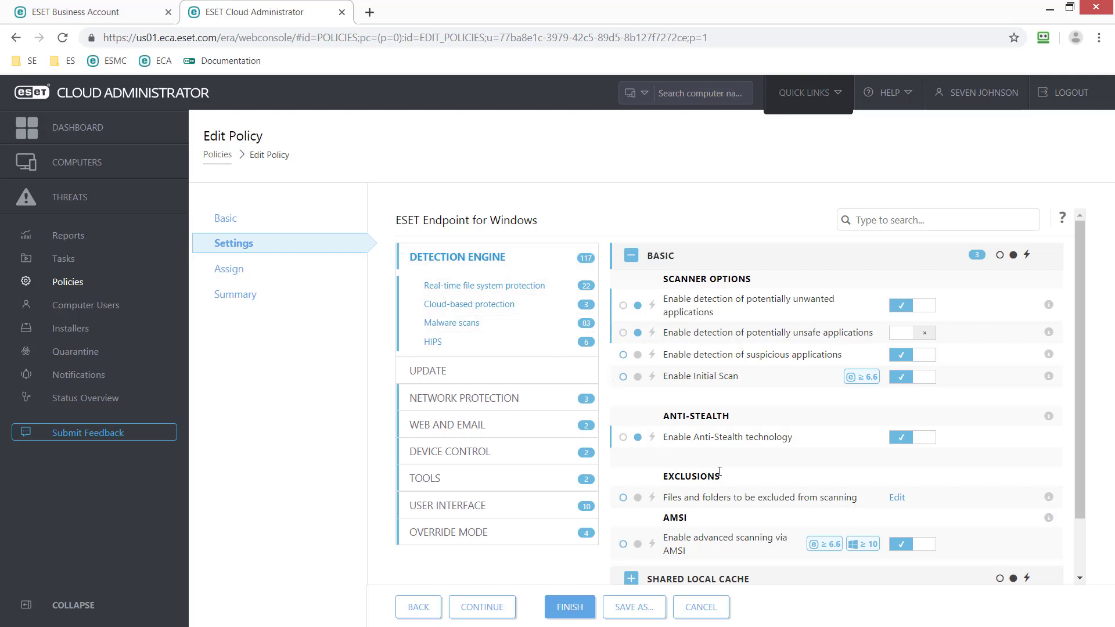
pyautogui.moveTo(729, 480); pyautogui.dragTo(663, 482)
pyautogui.click(555, 290)
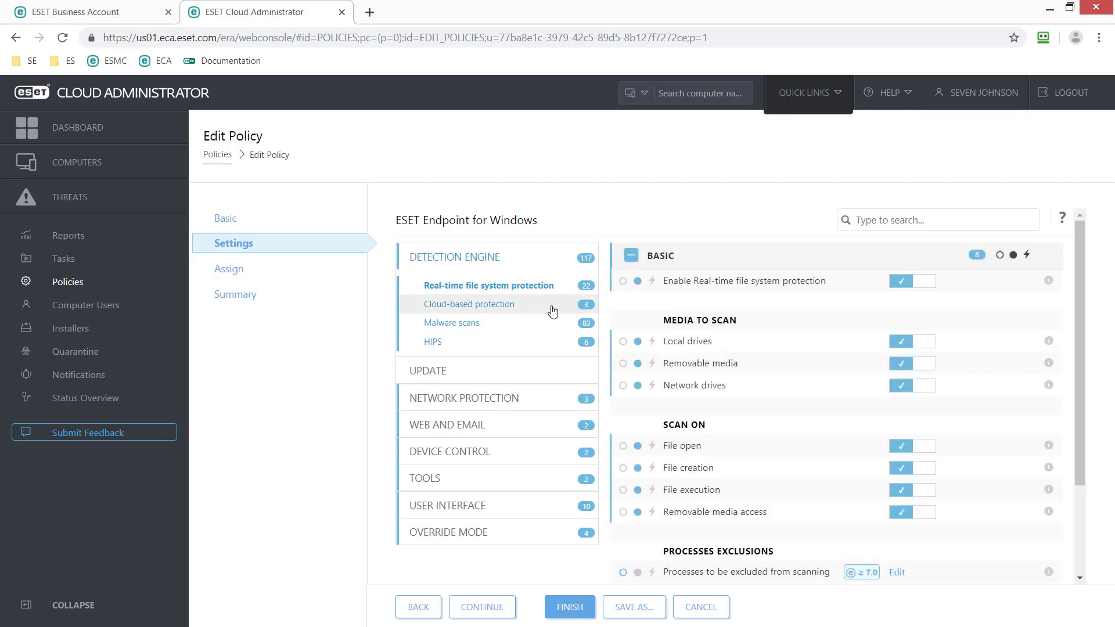
pyautogui.click(553, 311)
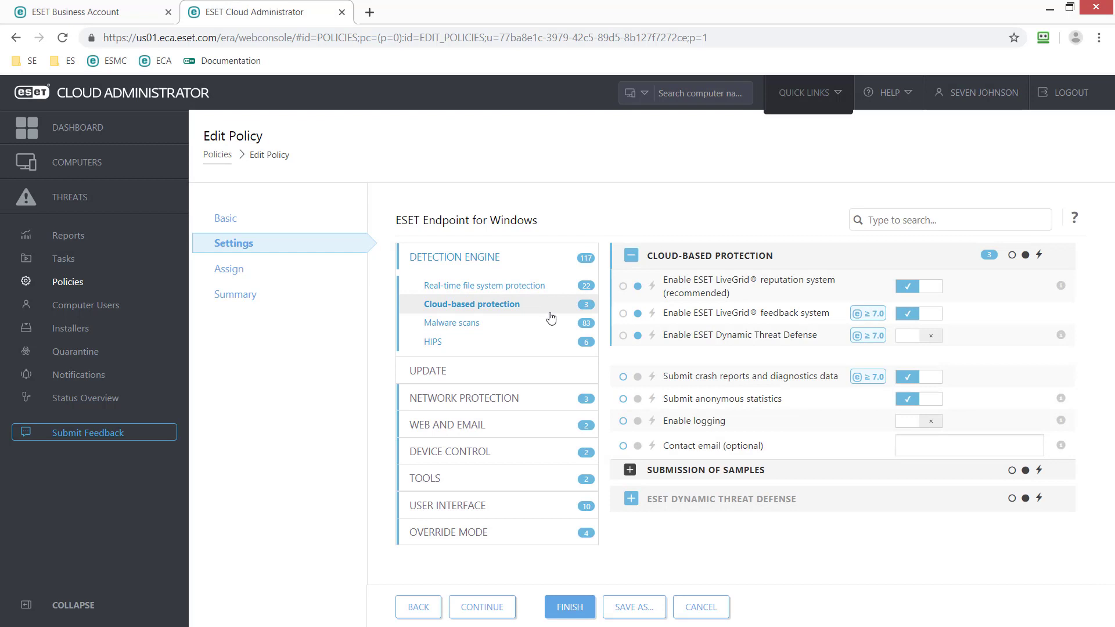
pyautogui.click(550, 326)
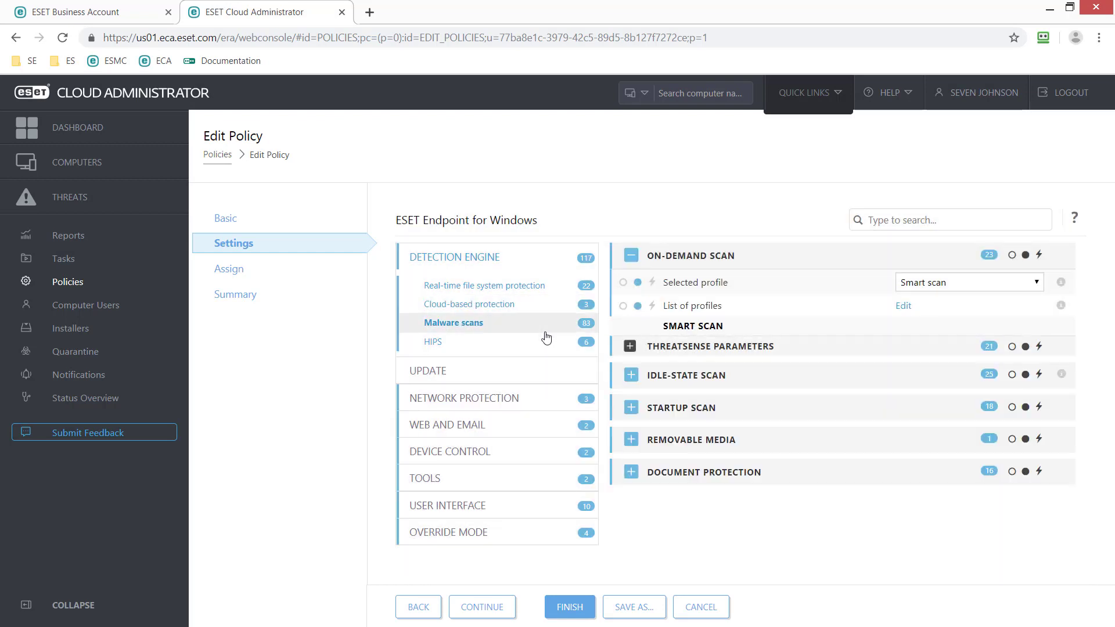
pyautogui.click(543, 346)
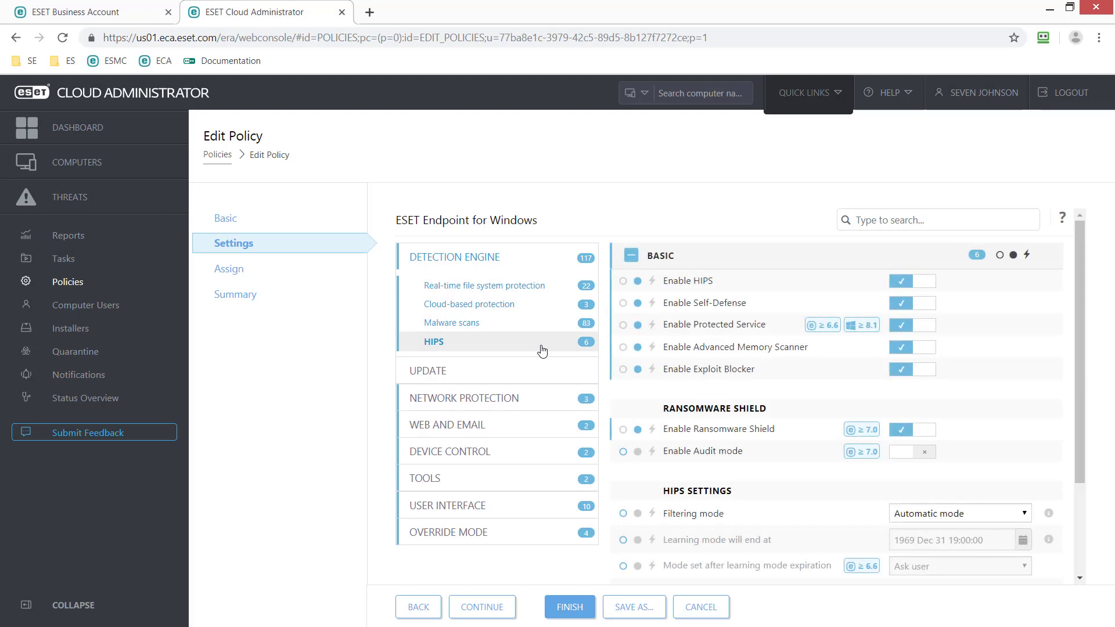
pyautogui.scroll(-3, 542, 348)
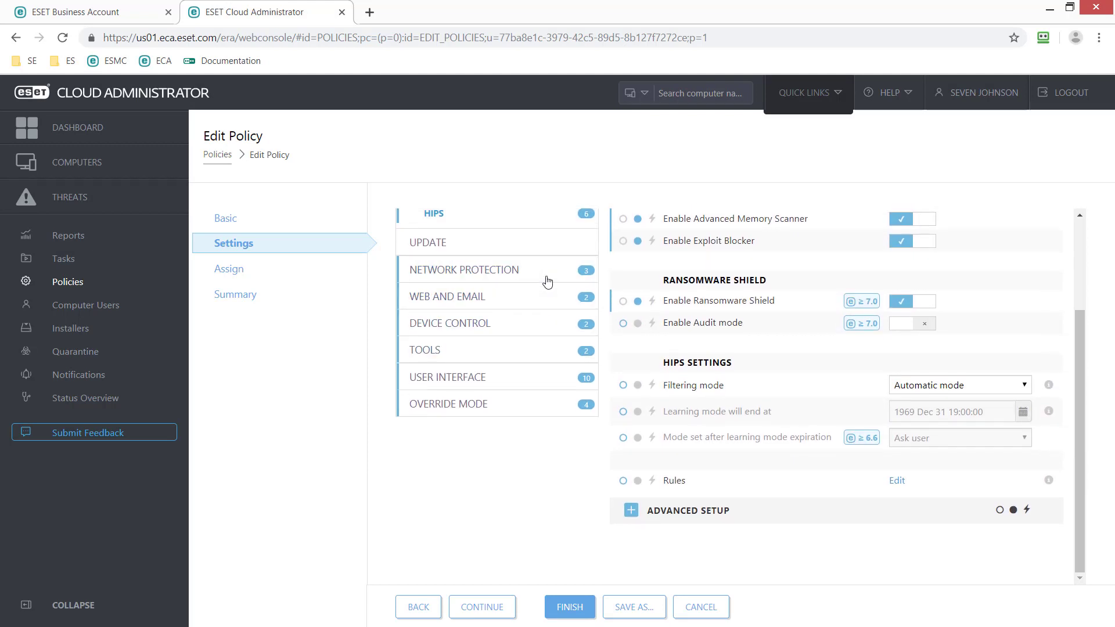
# Step: Look through the firewall and network attack protection settings, followed by email client, web access and Anti-Phishing protection
pyautogui.click(547, 282)
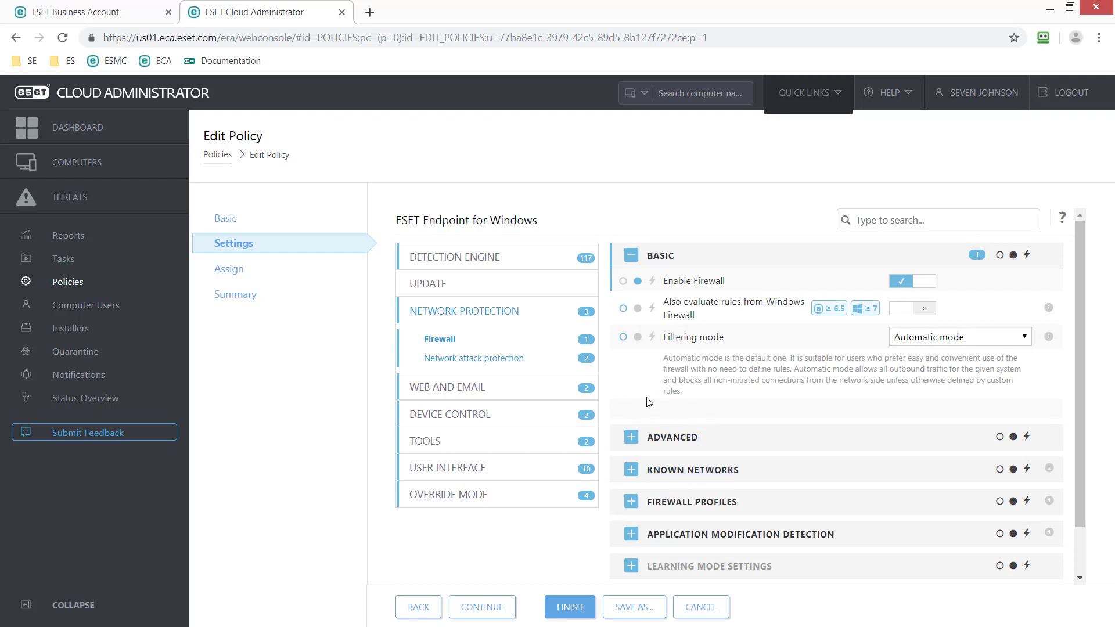
pyautogui.click(534, 365)
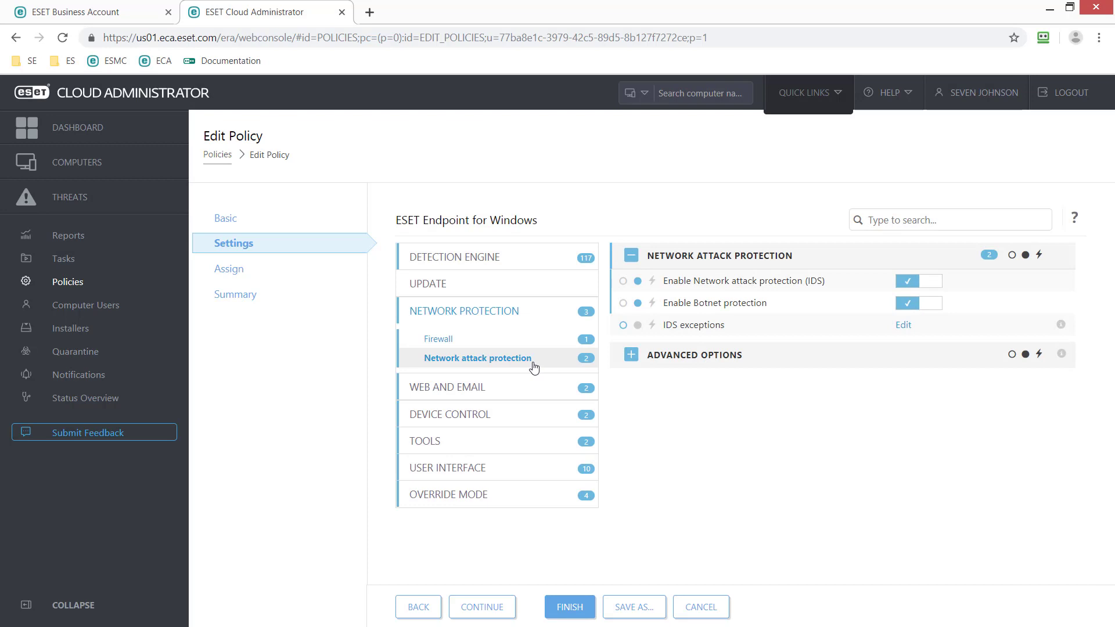
pyautogui.click(533, 387)
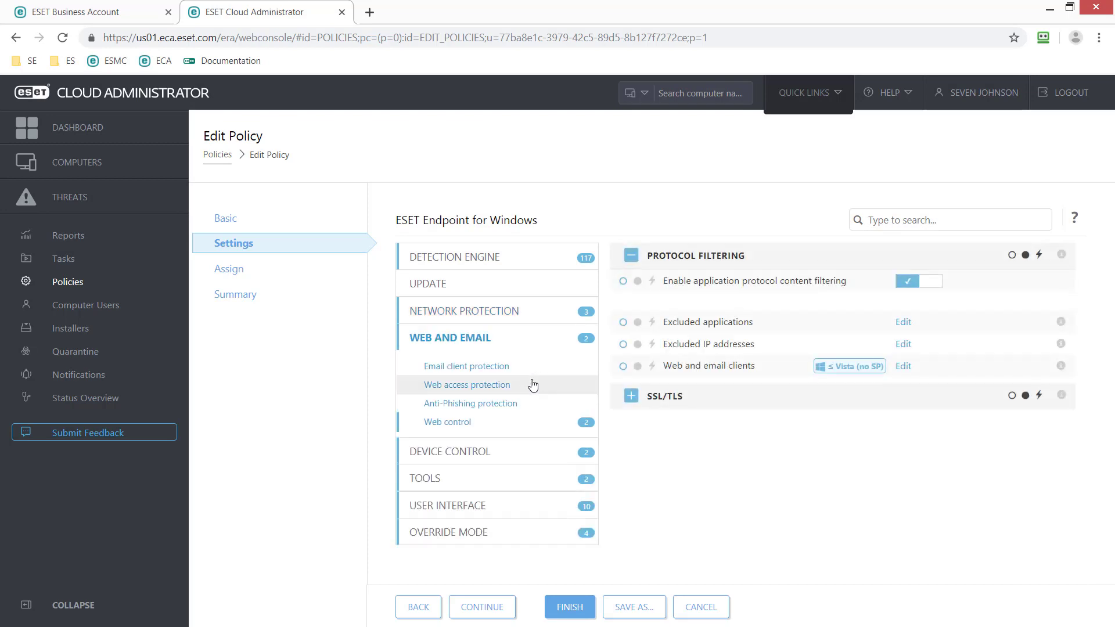
pyautogui.click(537, 374)
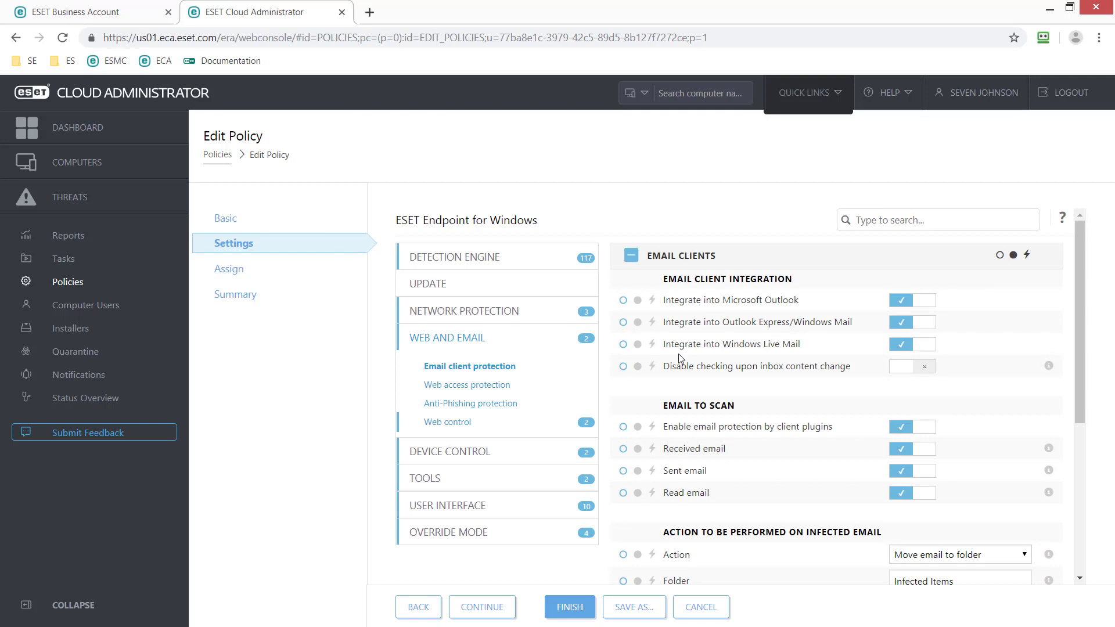
pyautogui.click(547, 386)
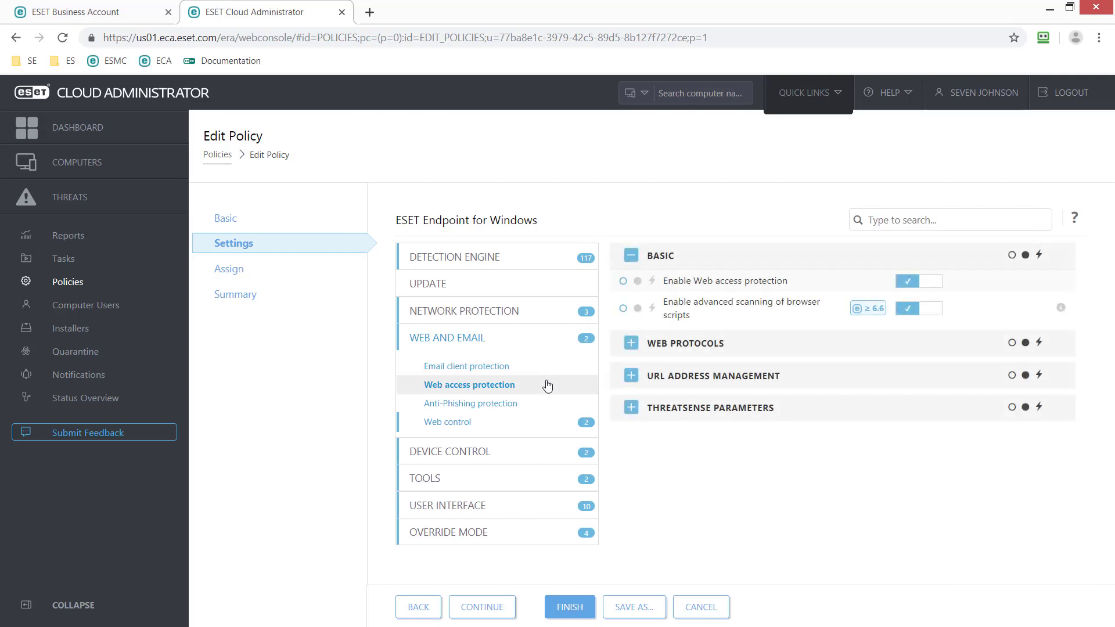
pyautogui.click(542, 404)
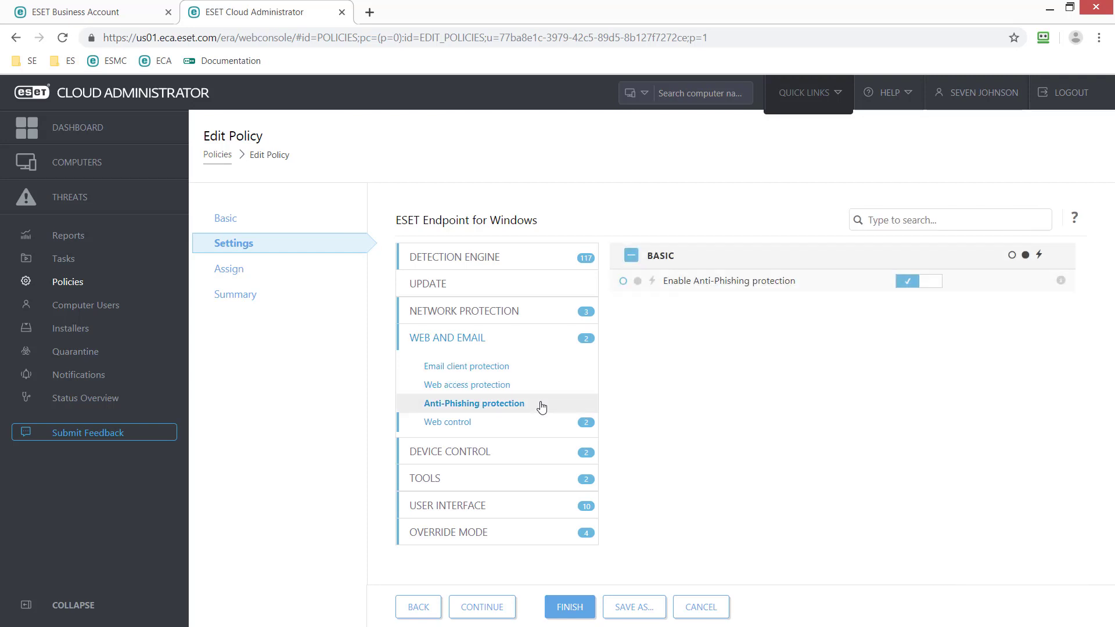
# Step: Examine the Web control rules and category groups, browse the website categories of Group 1, and close the groups without saving
pyautogui.click(530, 429)
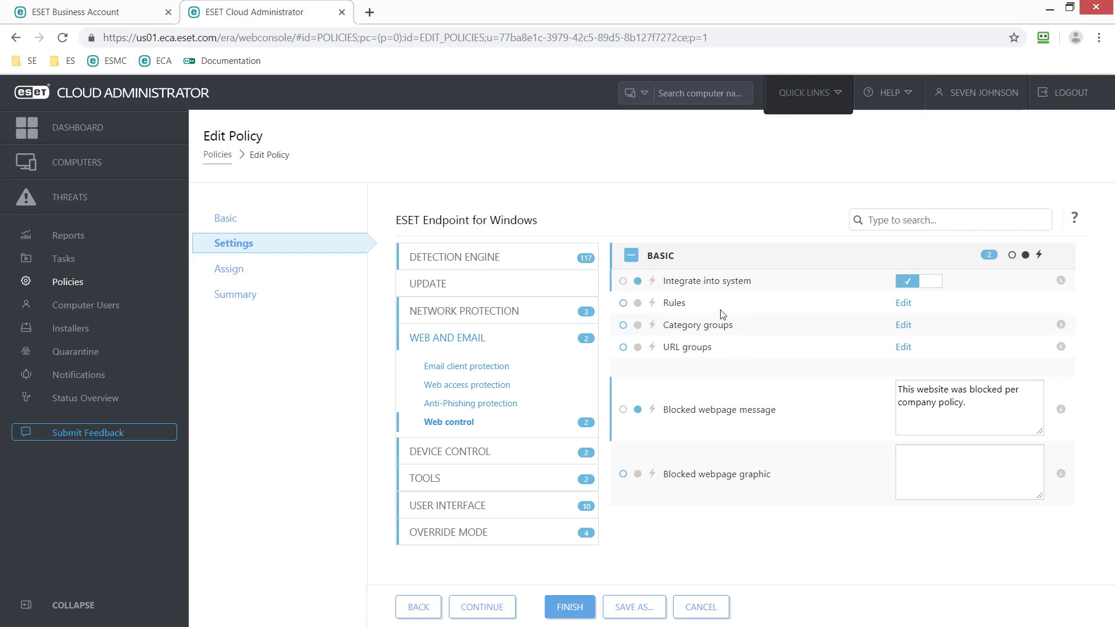
pyautogui.moveTo(687, 304); pyautogui.dragTo(665, 306)
pyautogui.click(693, 310)
pyautogui.moveTo(736, 326); pyautogui.dragTo(665, 327)
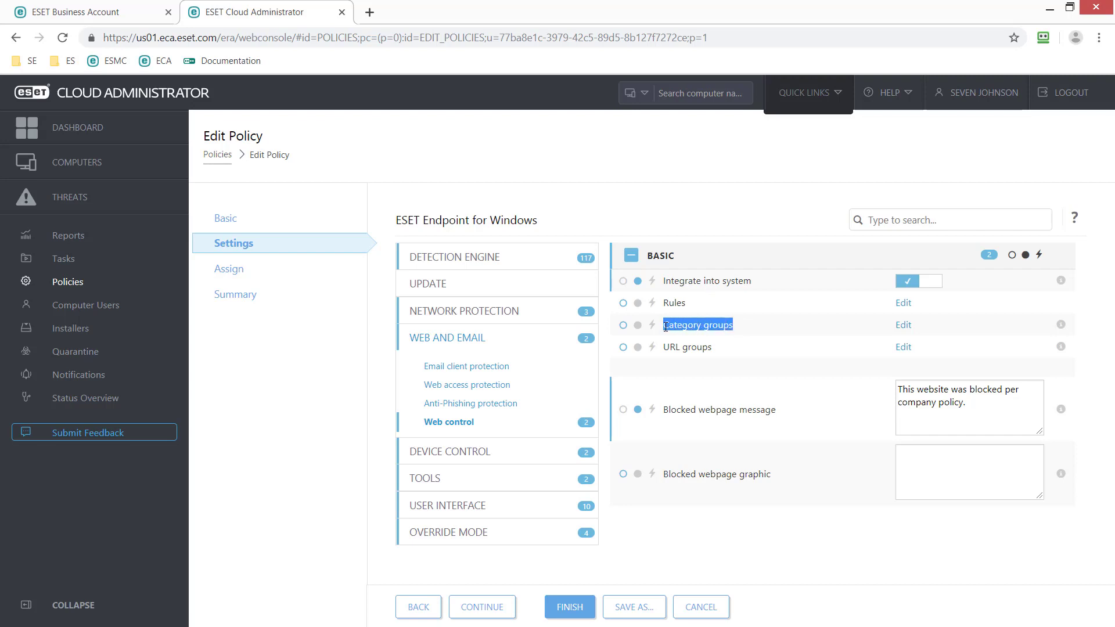
pyautogui.click(903, 325)
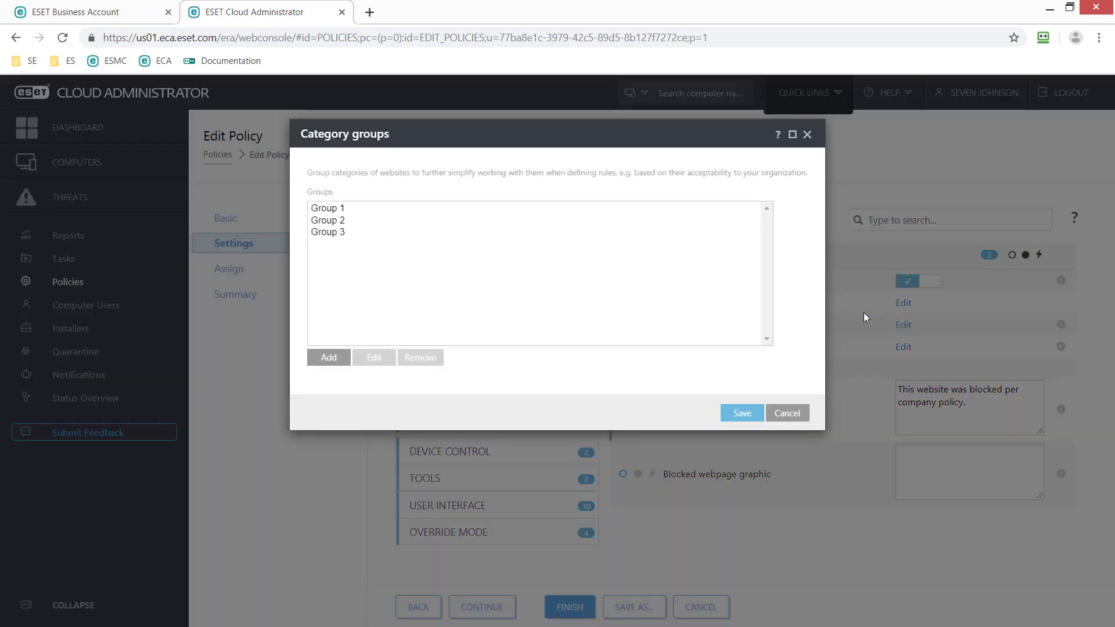
pyautogui.click(327, 208)
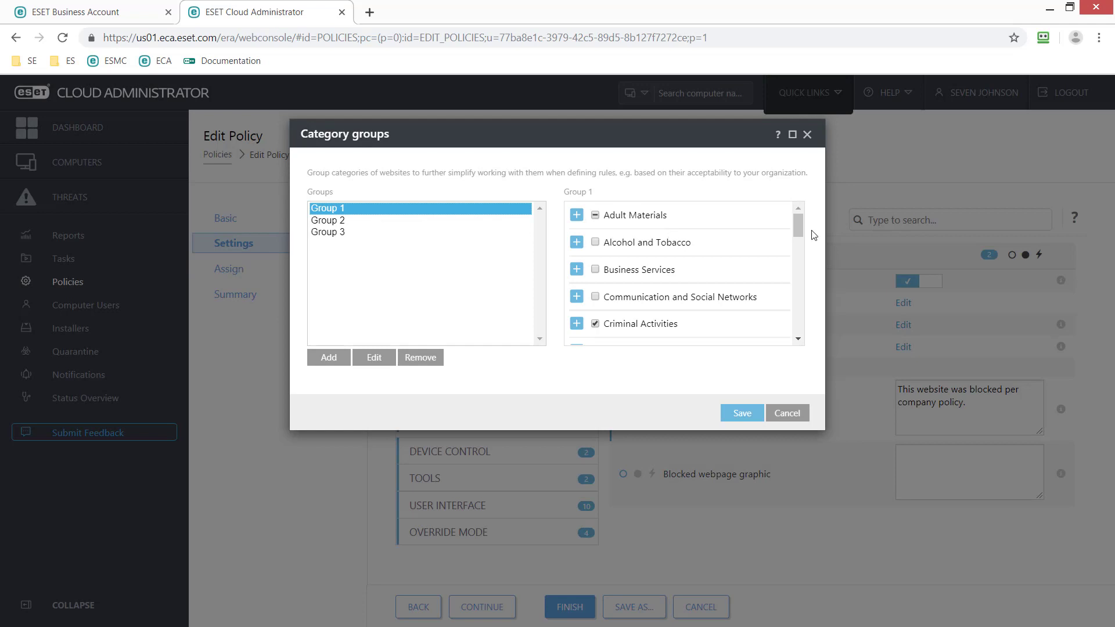
pyautogui.moveTo(800, 231); pyautogui.dragTo(803, 289)
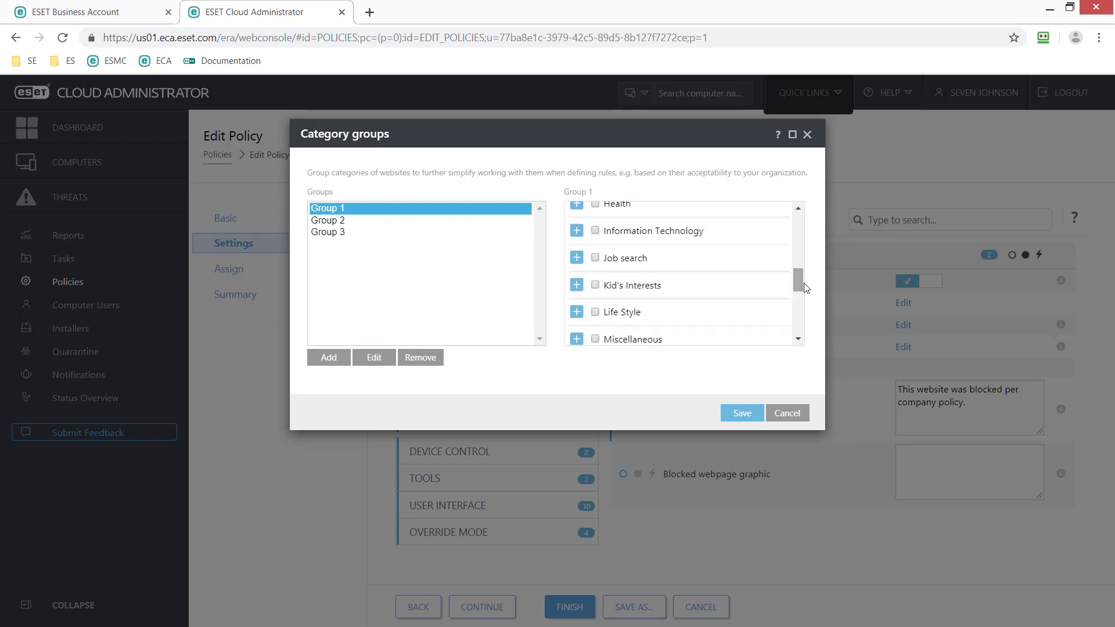
pyautogui.click(786, 413)
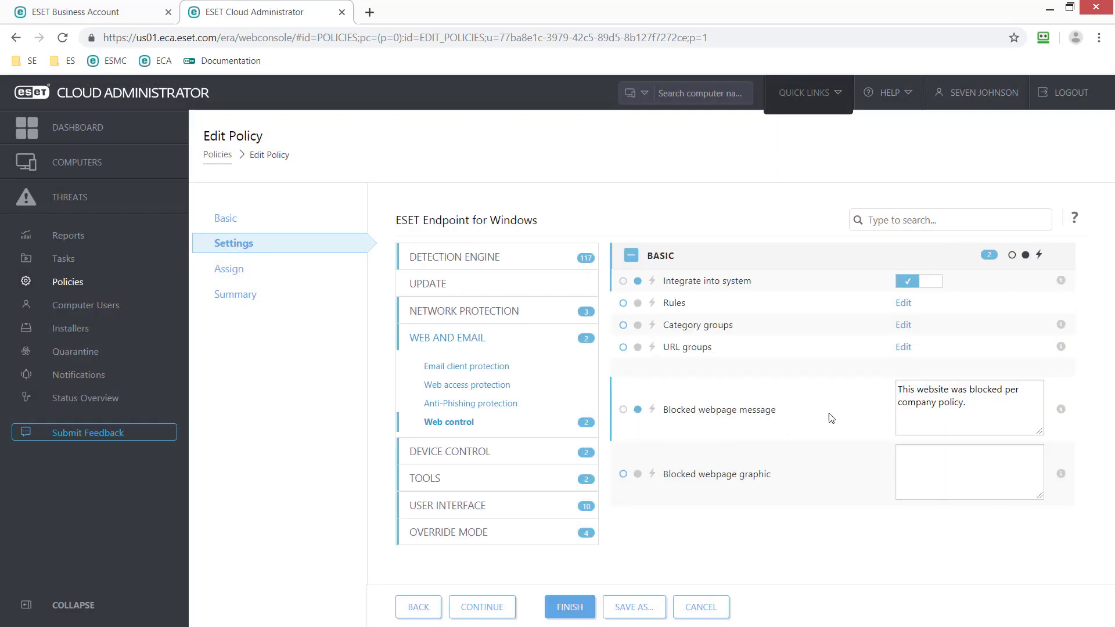
# Step: Examine the Blocked webpage message text and place the cursor in the Blocked webpage graphic field
pyautogui.moveTo(976, 416); pyautogui.dragTo(891, 383)
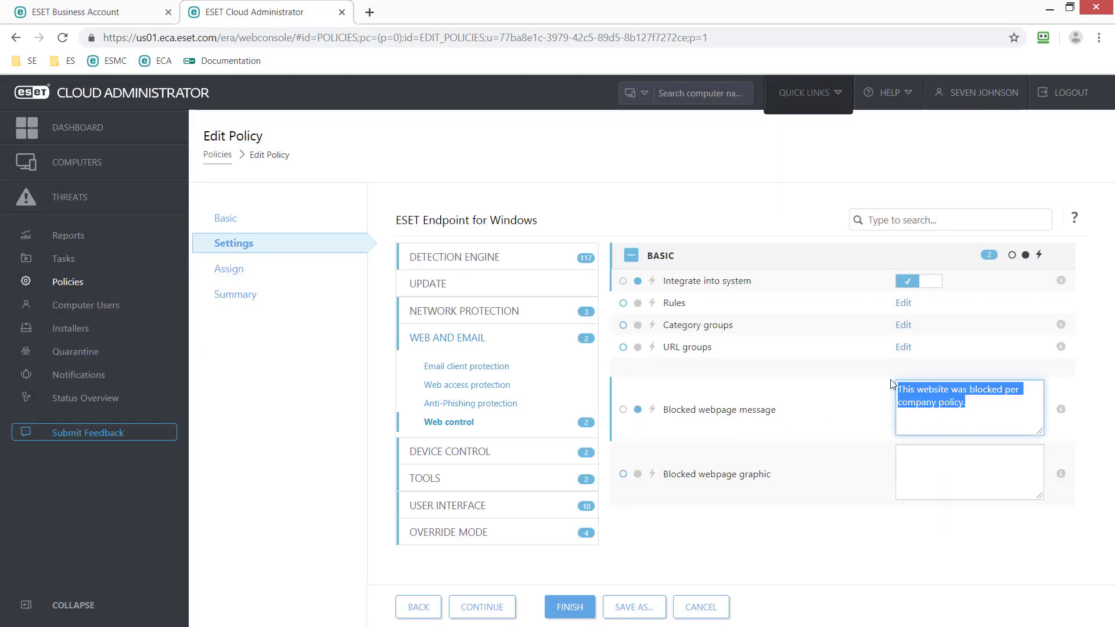
pyautogui.click(929, 474)
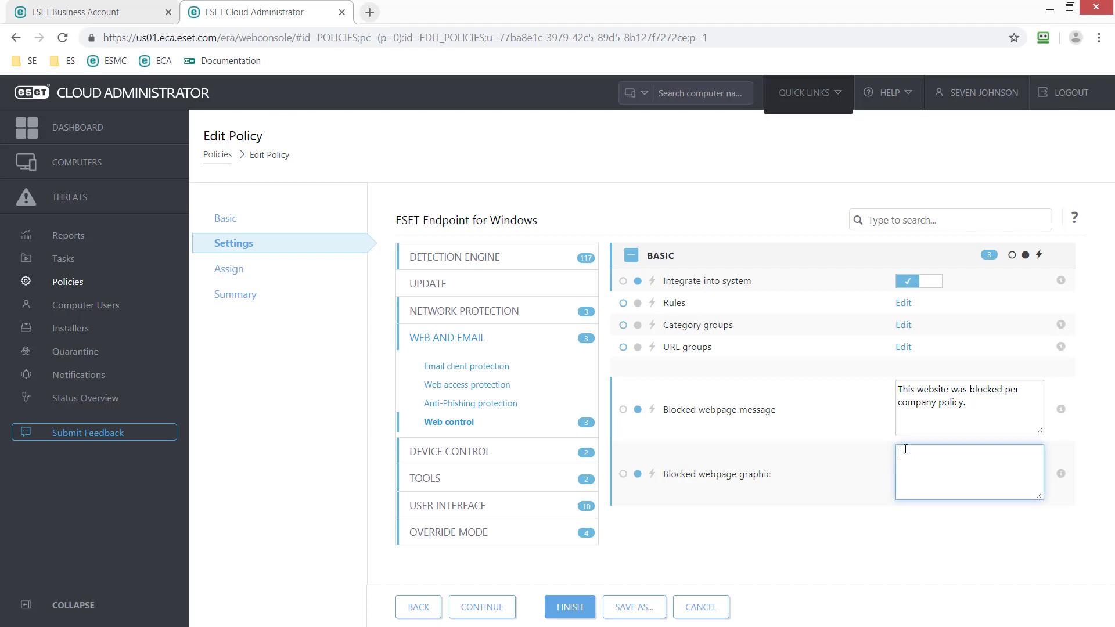
# Step: Inspect the Allow USB Key and Block All rules under Device Control, closing the rule list without saving
pyautogui.click(526, 452)
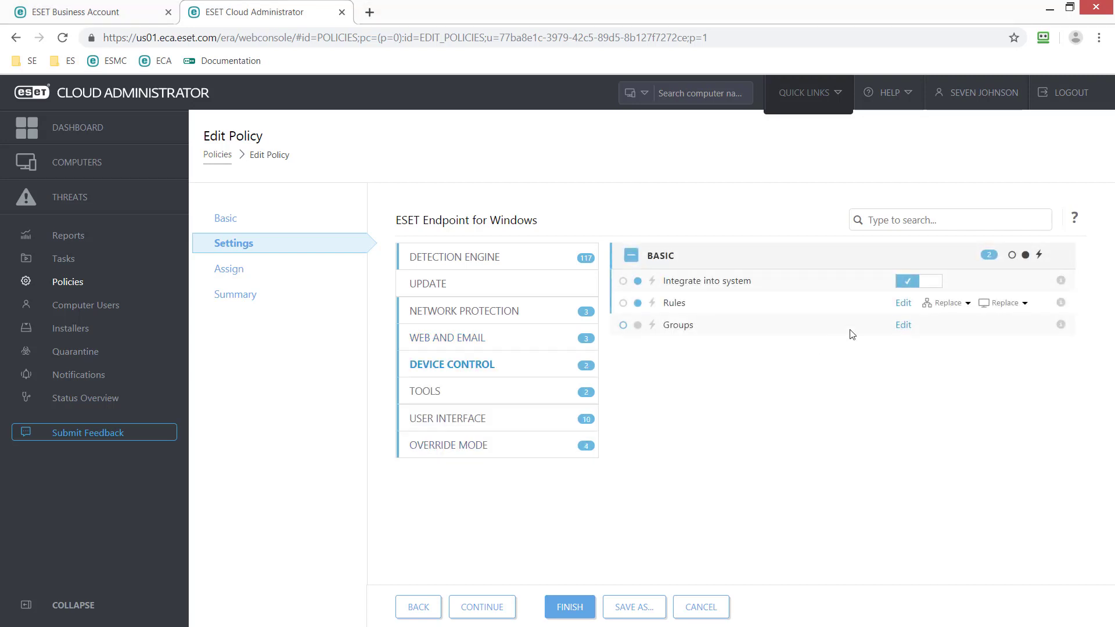
pyautogui.click(904, 303)
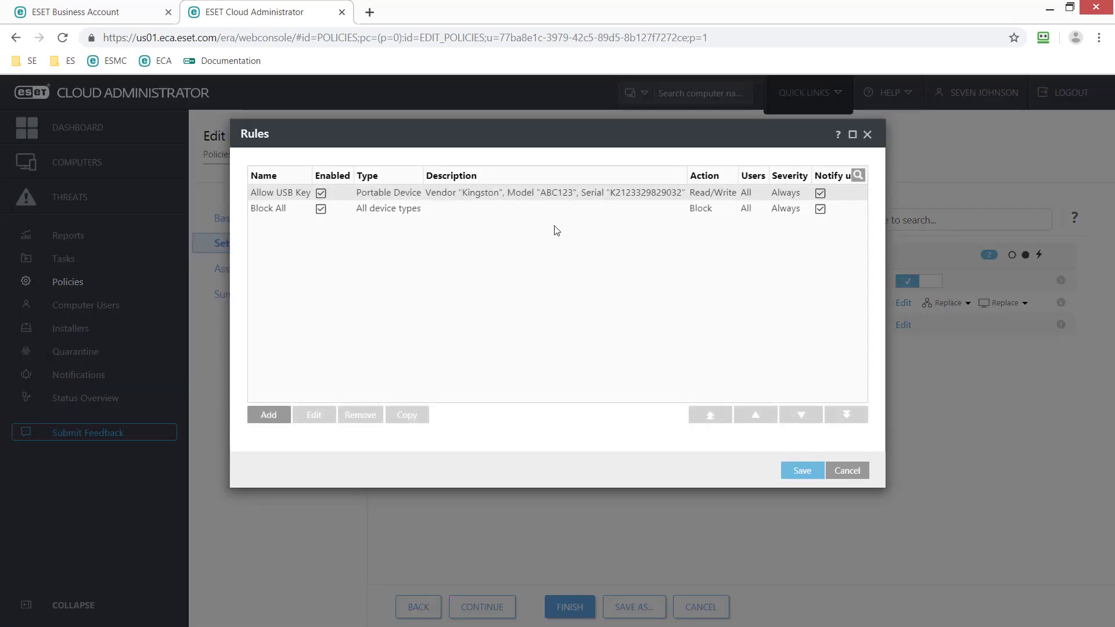
pyautogui.click(504, 196)
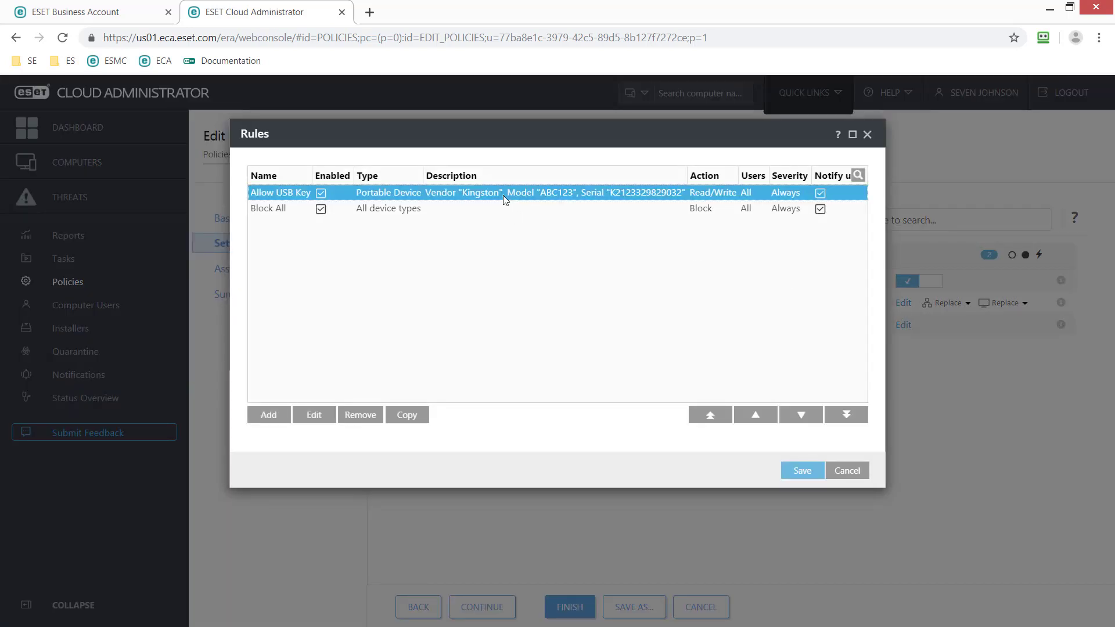
pyautogui.click(459, 211)
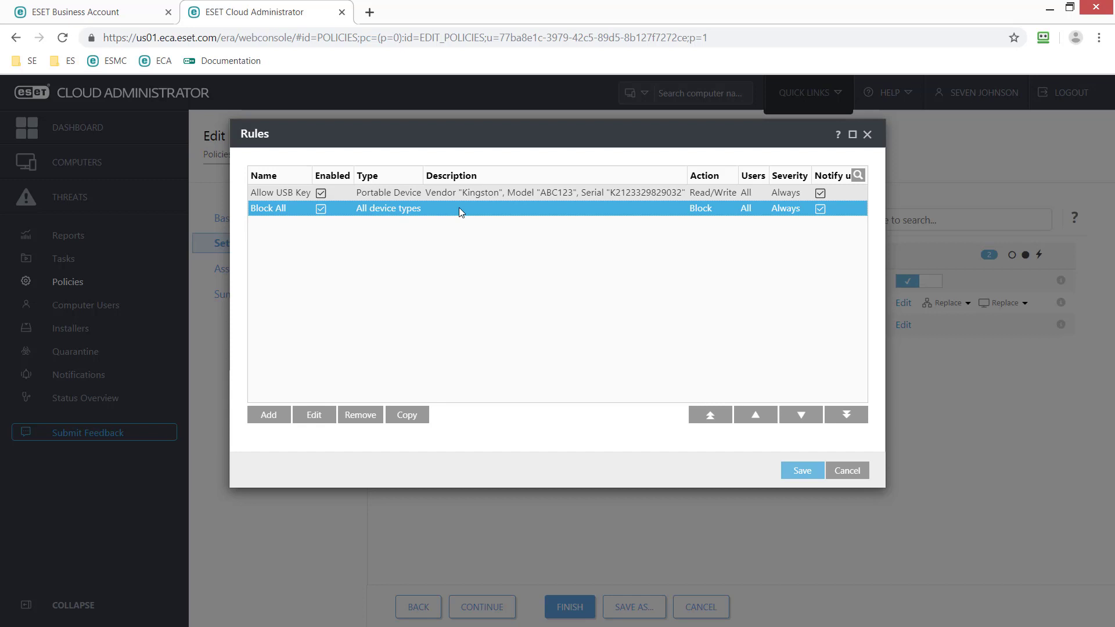
pyautogui.click(848, 472)
# Step: Review the Tools settings, including the log files' record retention period and the proxy server options
pyautogui.click(553, 403)
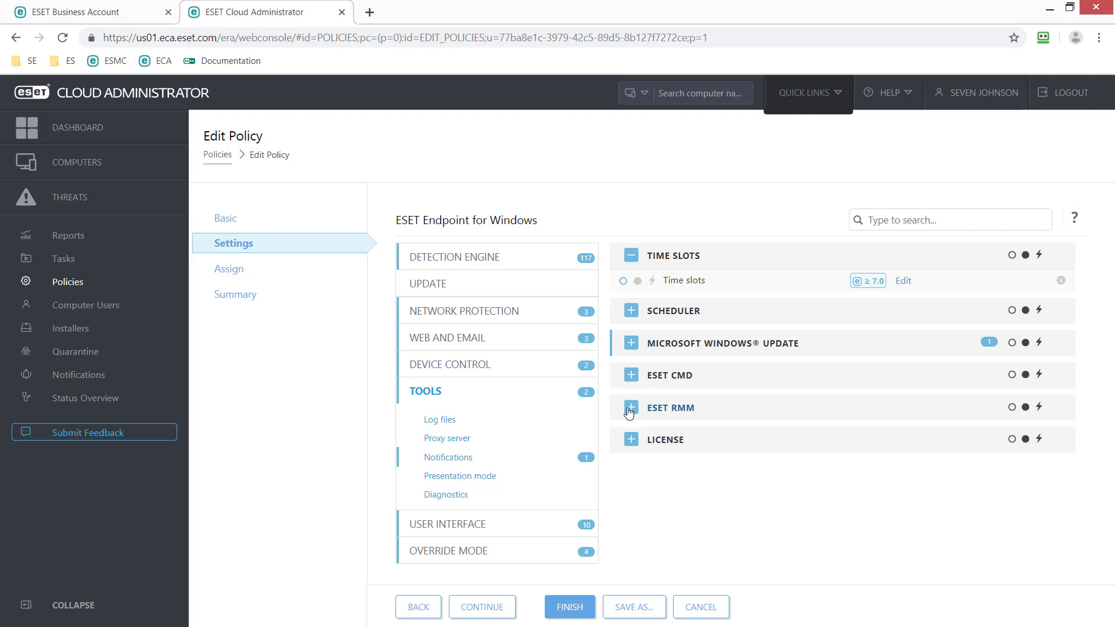
pyautogui.click(529, 421)
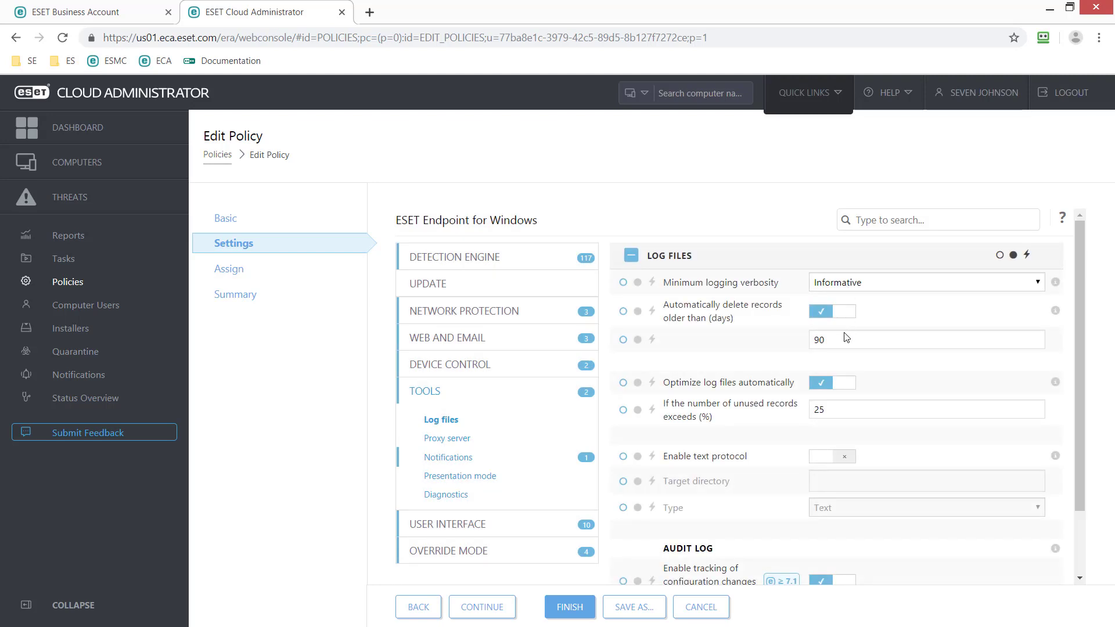
pyautogui.click(845, 338)
pyautogui.moveTo(845, 338); pyautogui.dragTo(781, 347)
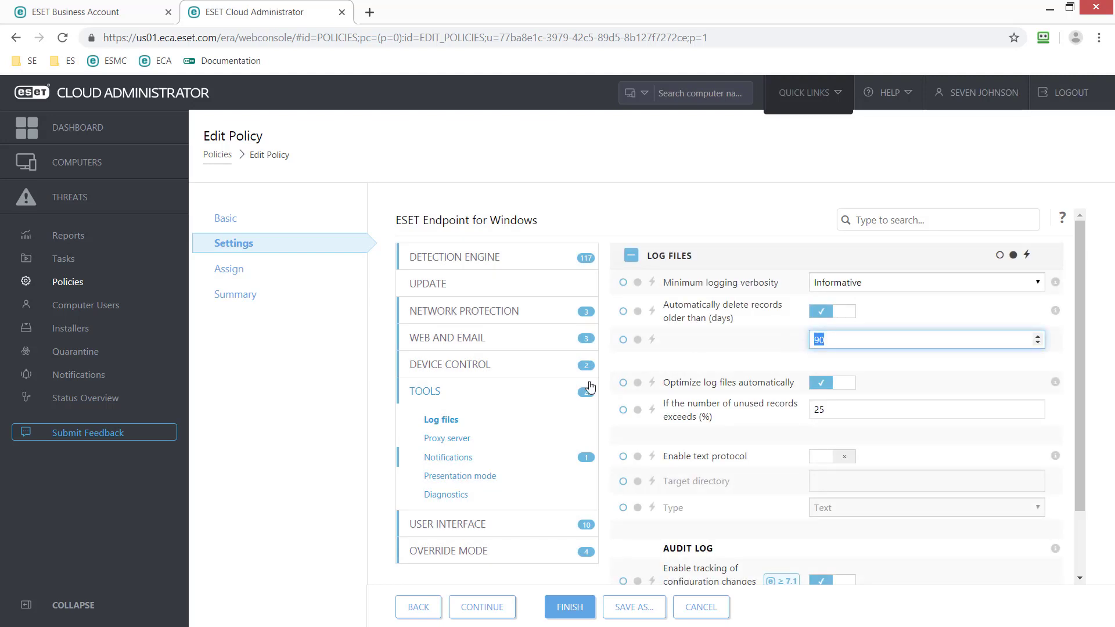
pyautogui.click(461, 439)
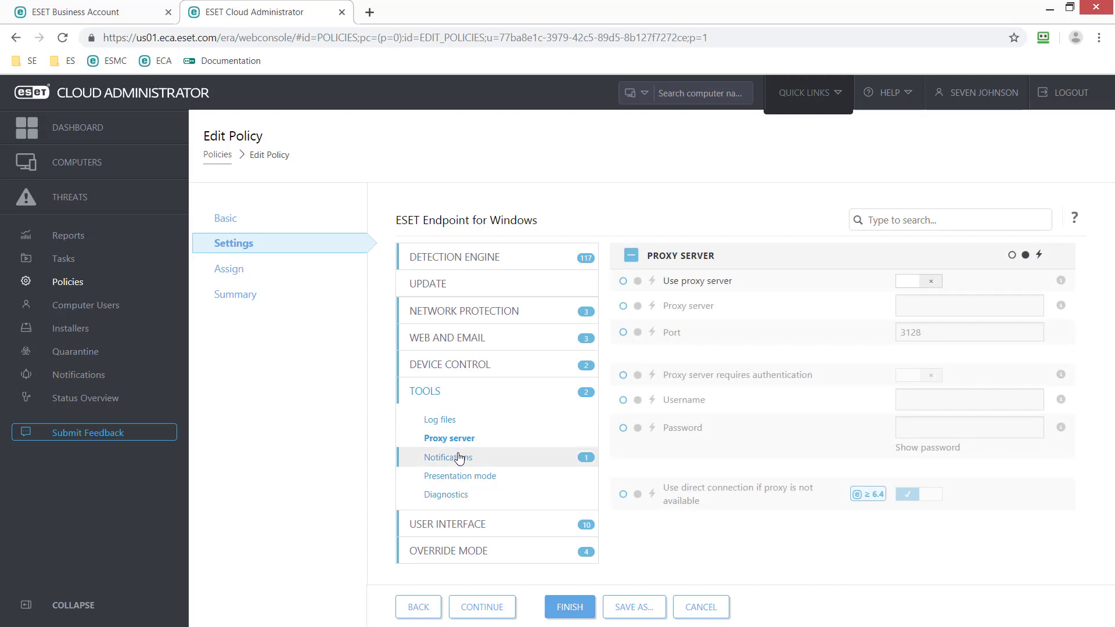
# Step: View the policy's Notifications settings, expanding the desktop and email notification sections
pyautogui.click(493, 458)
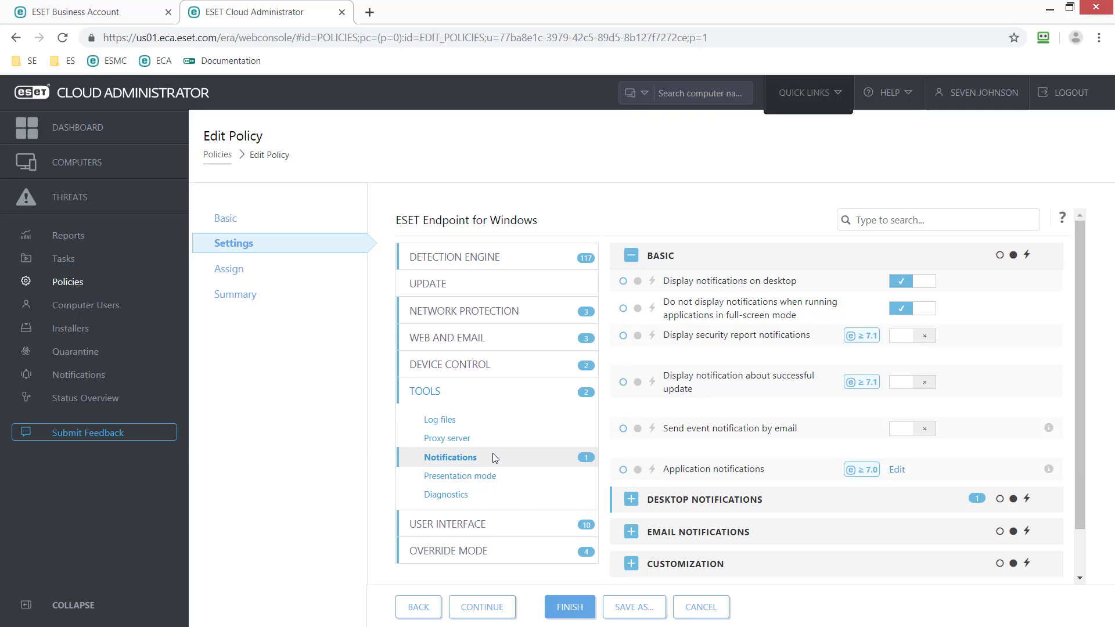
pyautogui.scroll(-1, 619, 445)
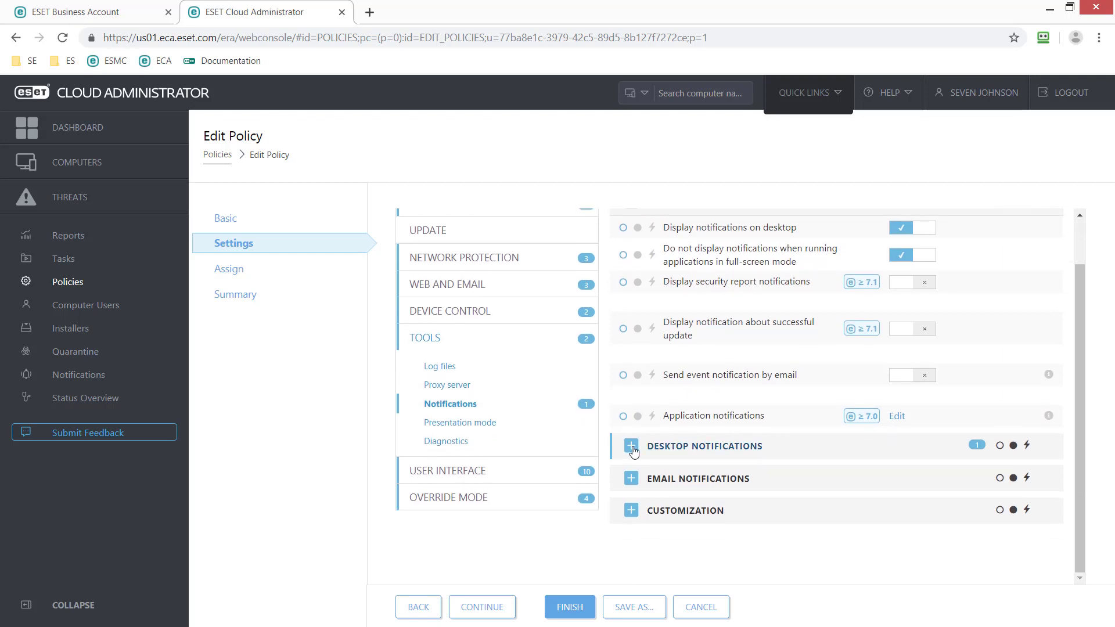
pyautogui.click(631, 447)
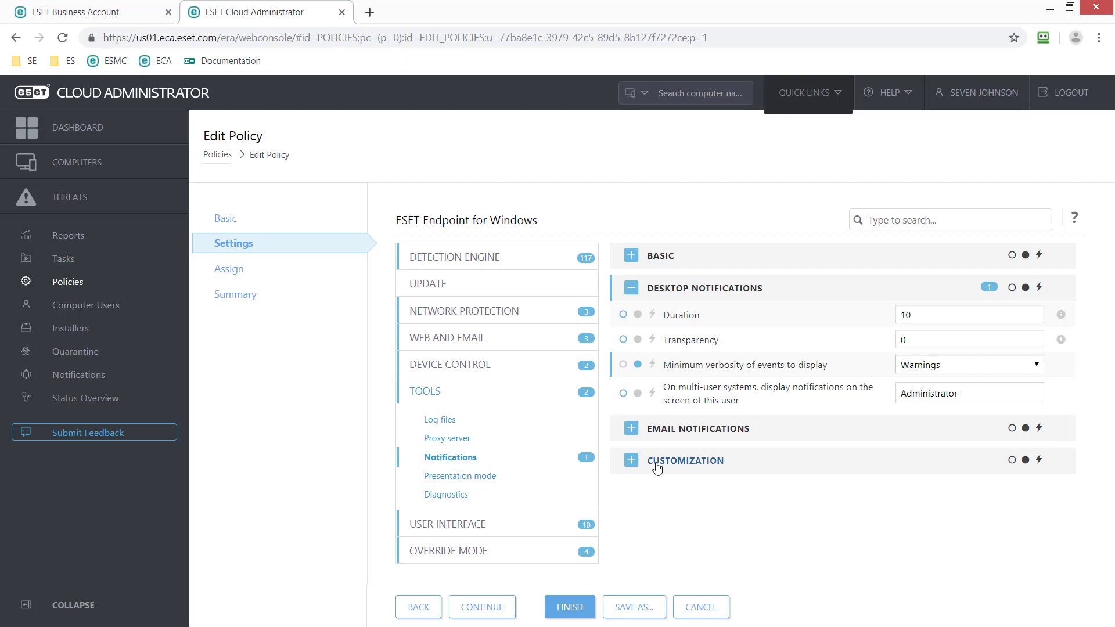
pyautogui.click(631, 431)
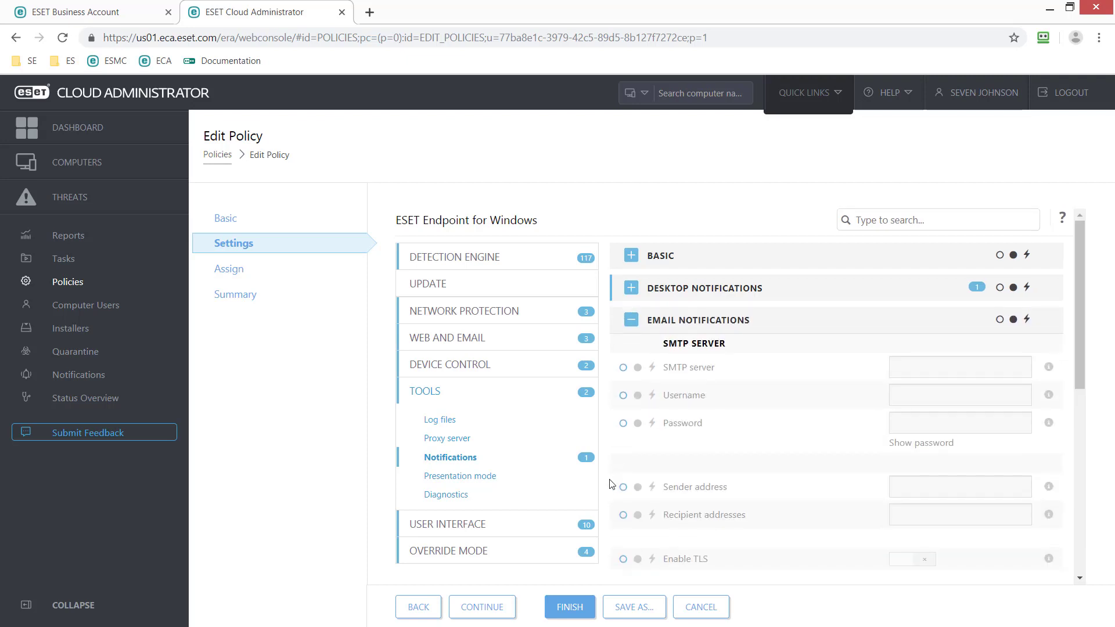
# Step: Review the policy's User Interface elements, including the start mode, application statuses and license information options
pyautogui.click(478, 526)
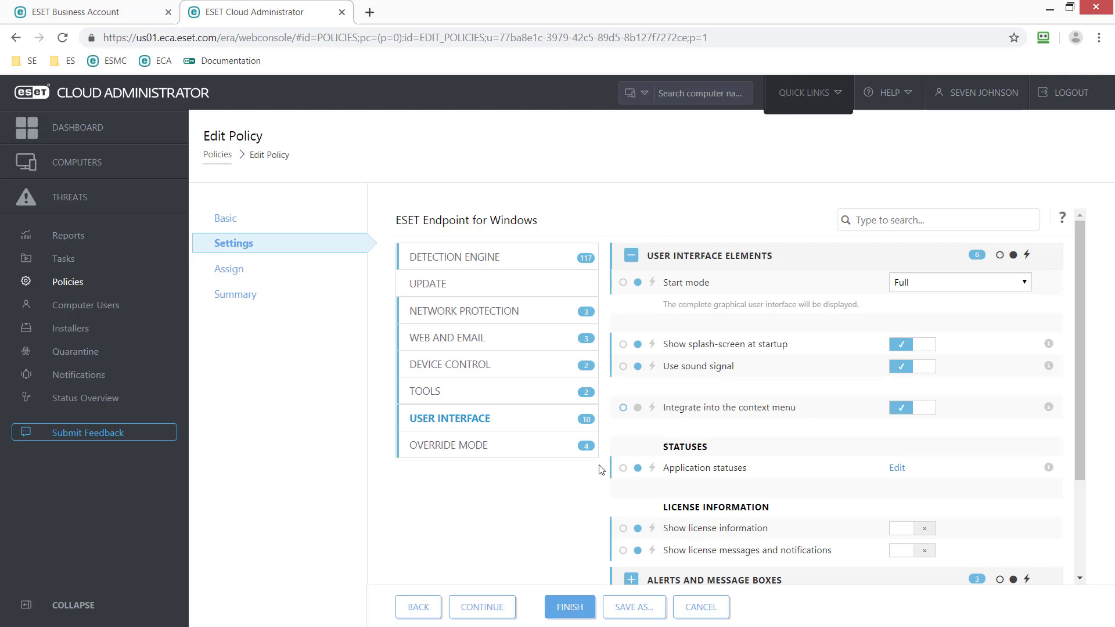
pyautogui.click(927, 284)
pyautogui.click(929, 280)
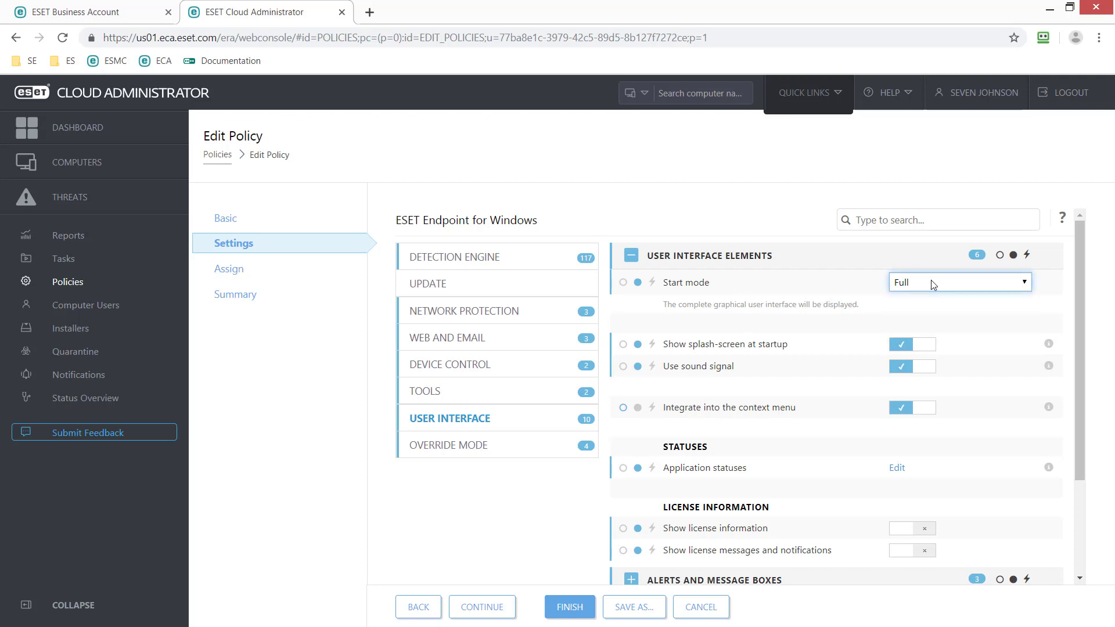
pyautogui.scroll(-2, 714, 428)
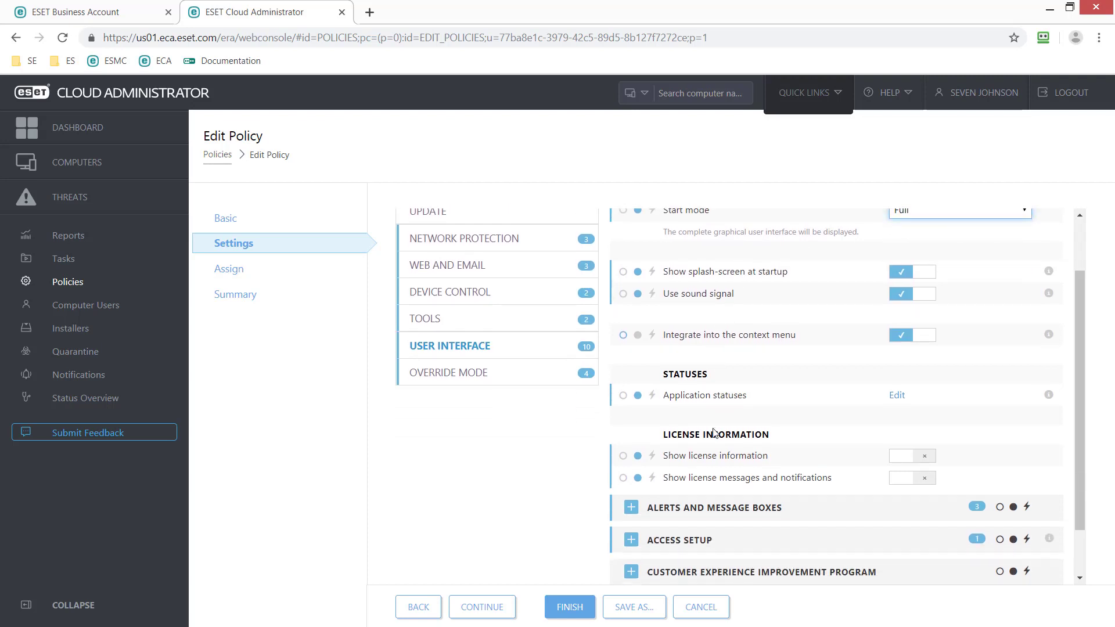
pyautogui.moveTo(665, 334); pyautogui.dragTo(769, 337)
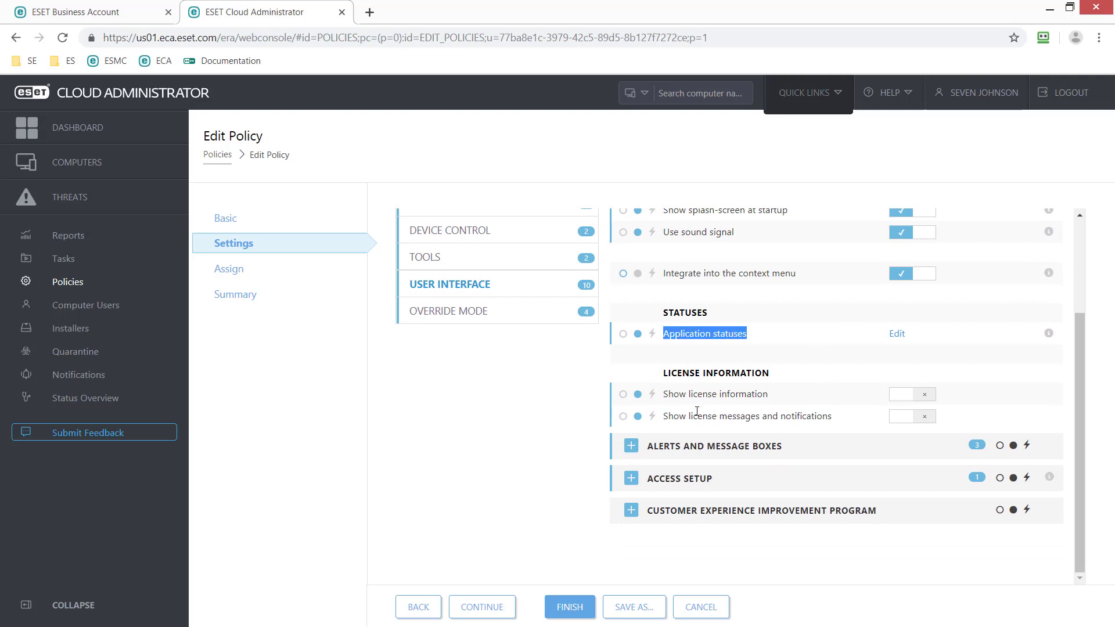
pyautogui.moveTo(664, 394); pyautogui.dragTo(810, 390)
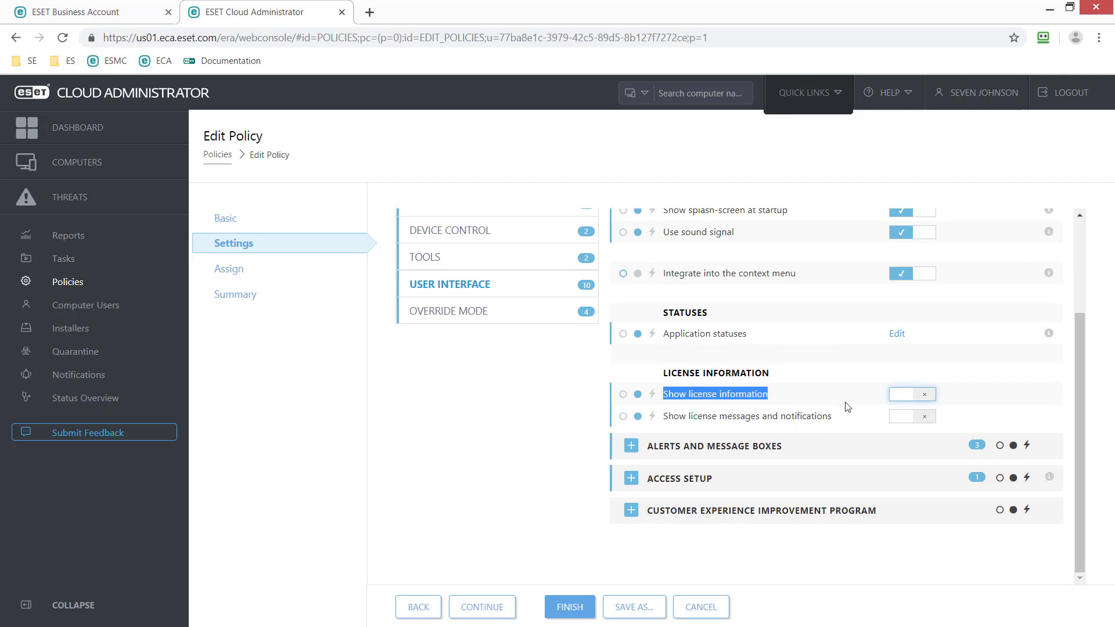
# Step: Review the message box timeout under Alerts and Message Boxes and the password protection options under Access Setup
pyautogui.click(631, 447)
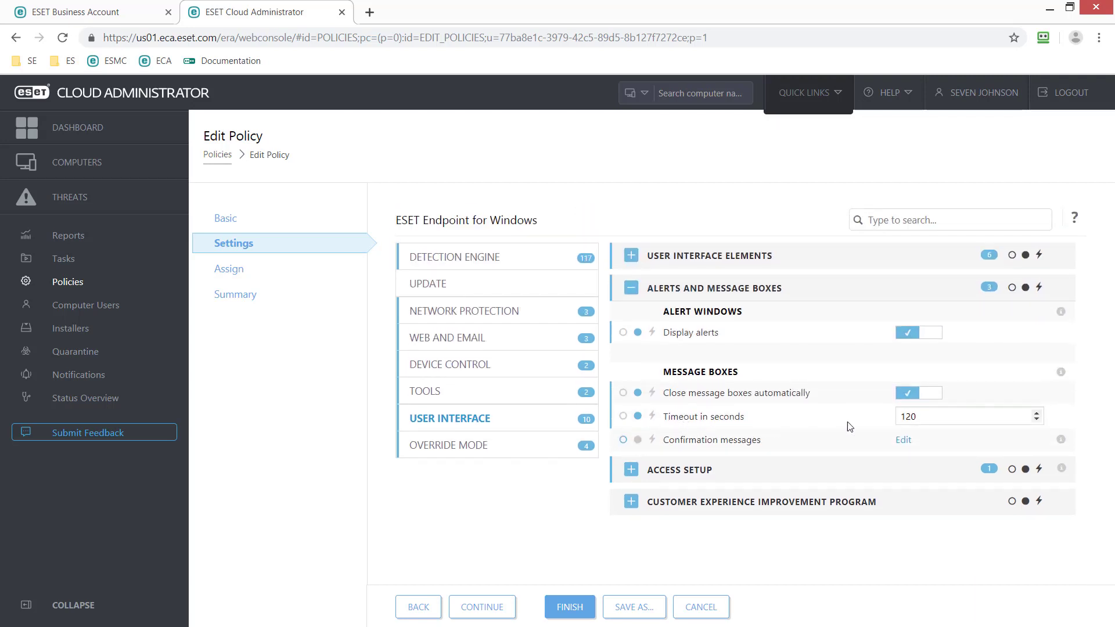
pyautogui.moveTo(931, 417); pyautogui.dragTo(881, 418)
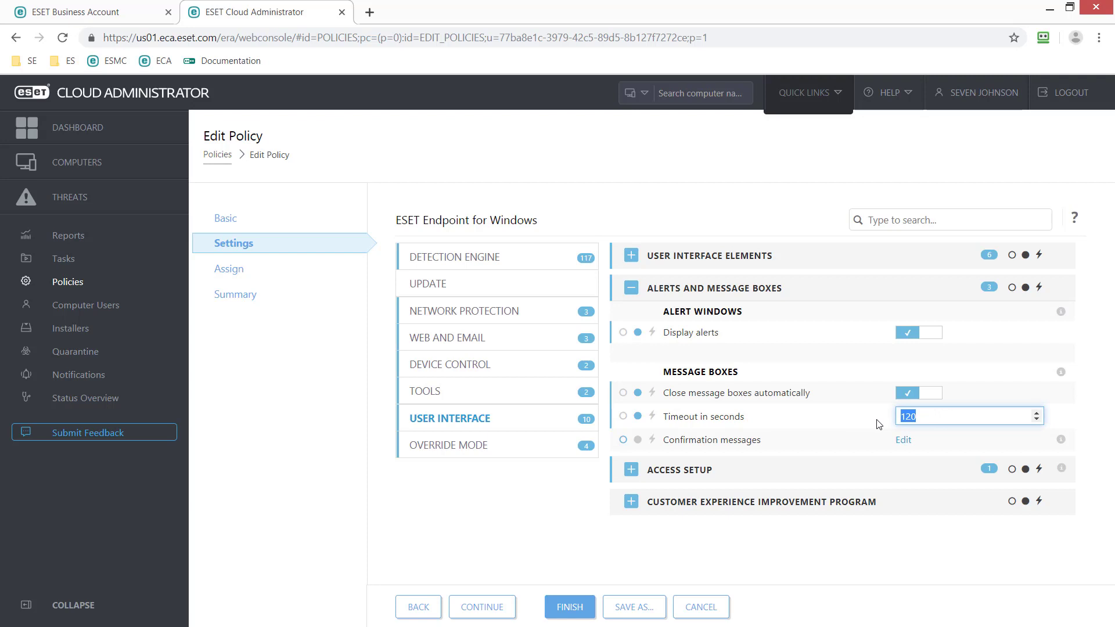
pyautogui.click(632, 472)
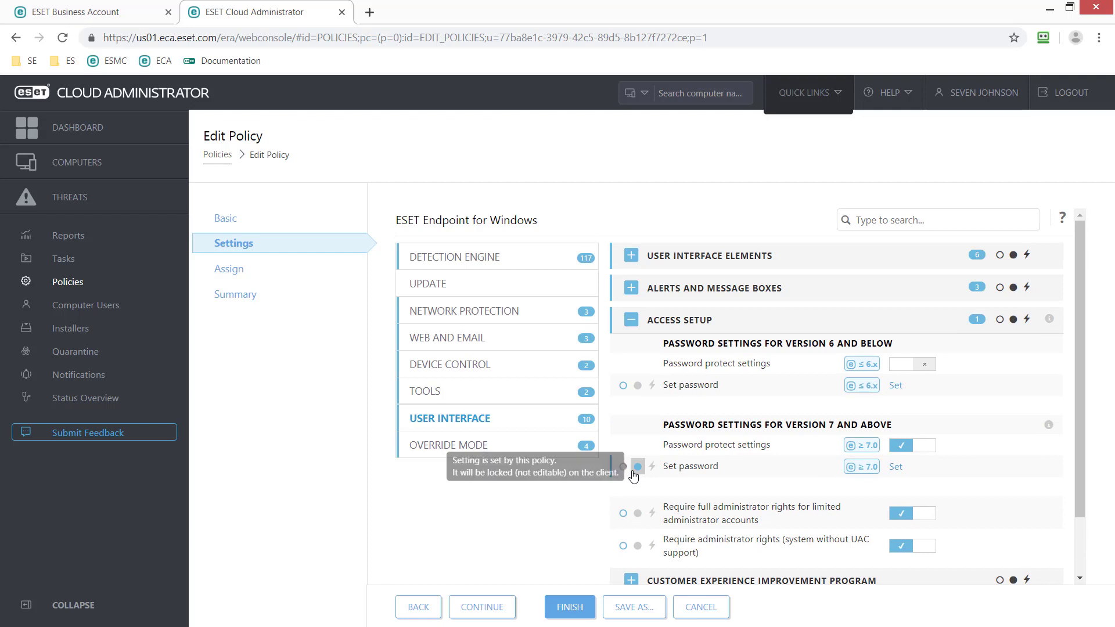
pyautogui.scroll(-2, 634, 475)
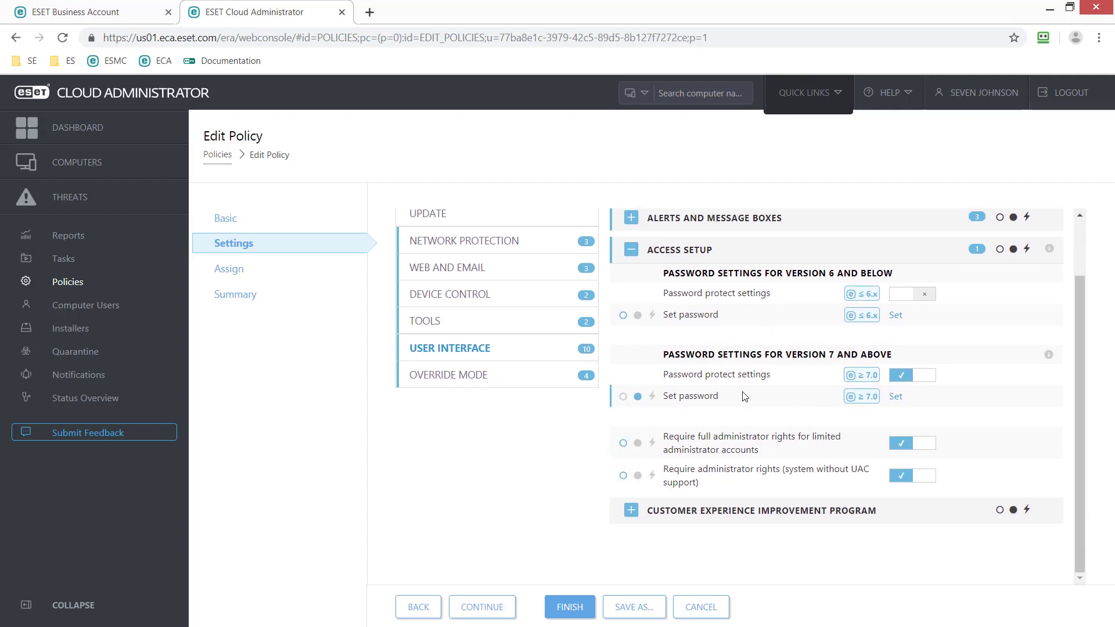
# Step: Examine the Override Mode settings and the choices for the maximum override time, keeping the current selection
pyautogui.click(498, 384)
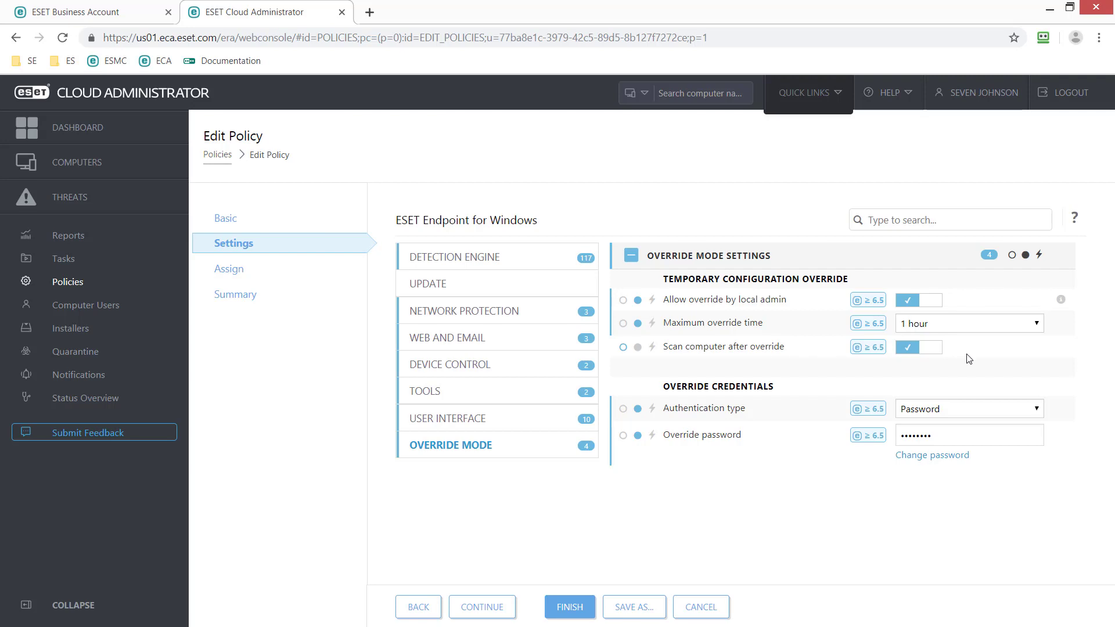
pyautogui.click(974, 329)
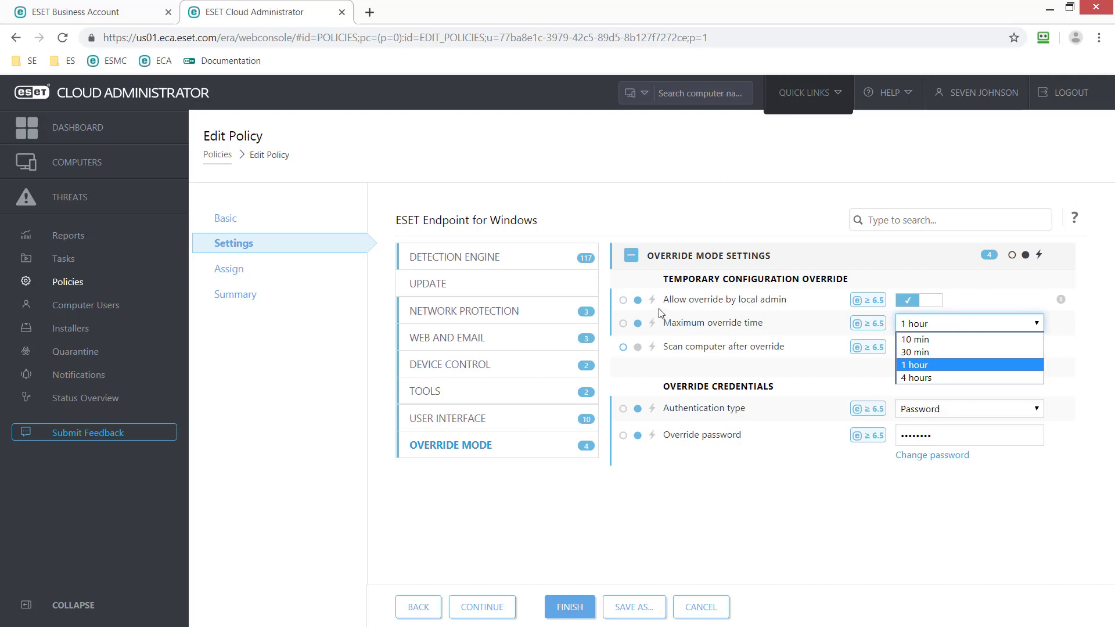
pyautogui.click(311, 351)
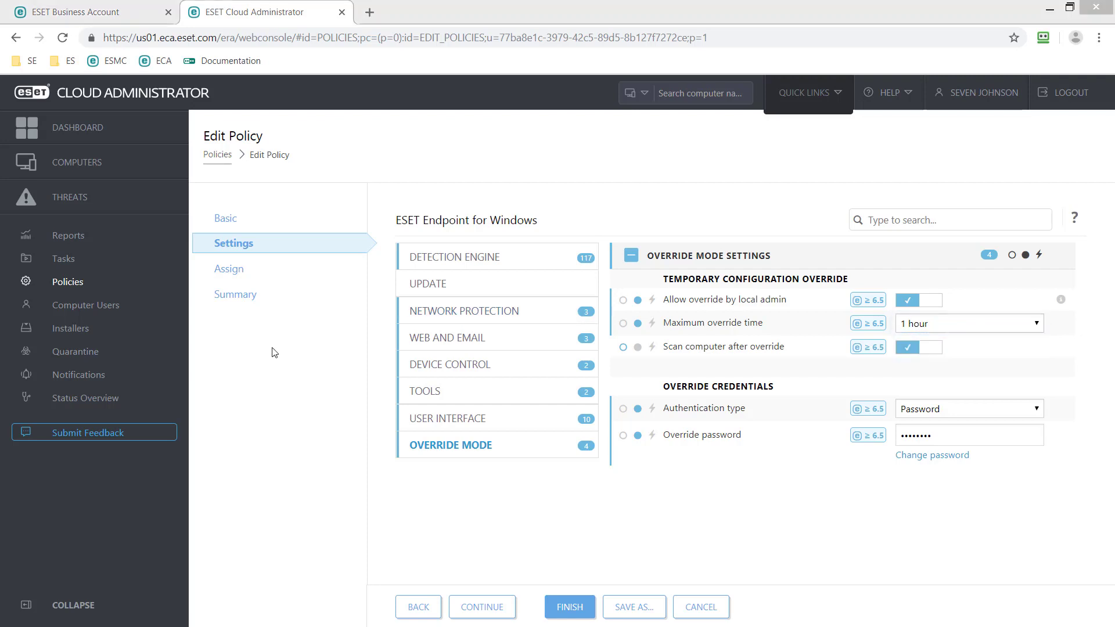
# Step: Try assigning the policy to the Computers, Graphics and Lost & found groups and demo-eca01, discarding the target selection and the policy edit
pyautogui.click(256, 278)
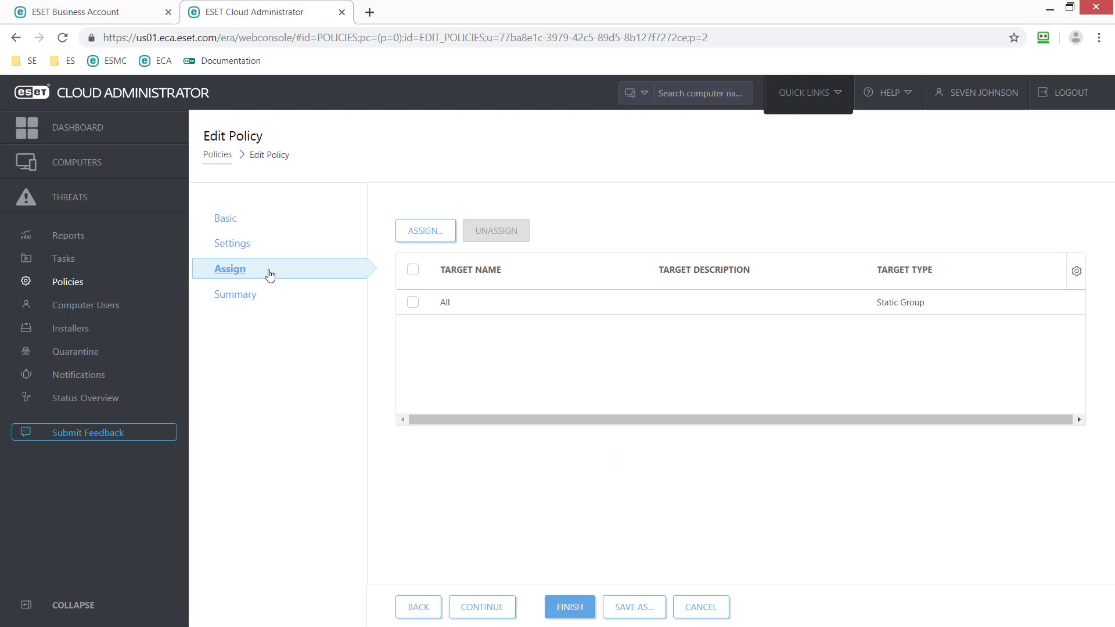
pyautogui.click(418, 234)
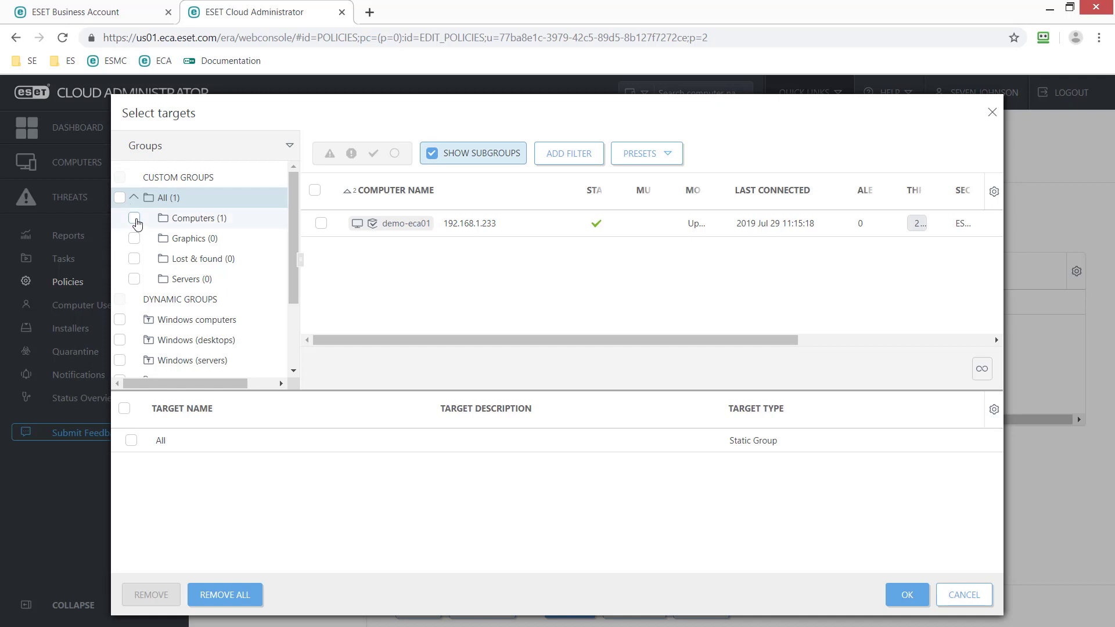
pyautogui.click(135, 219)
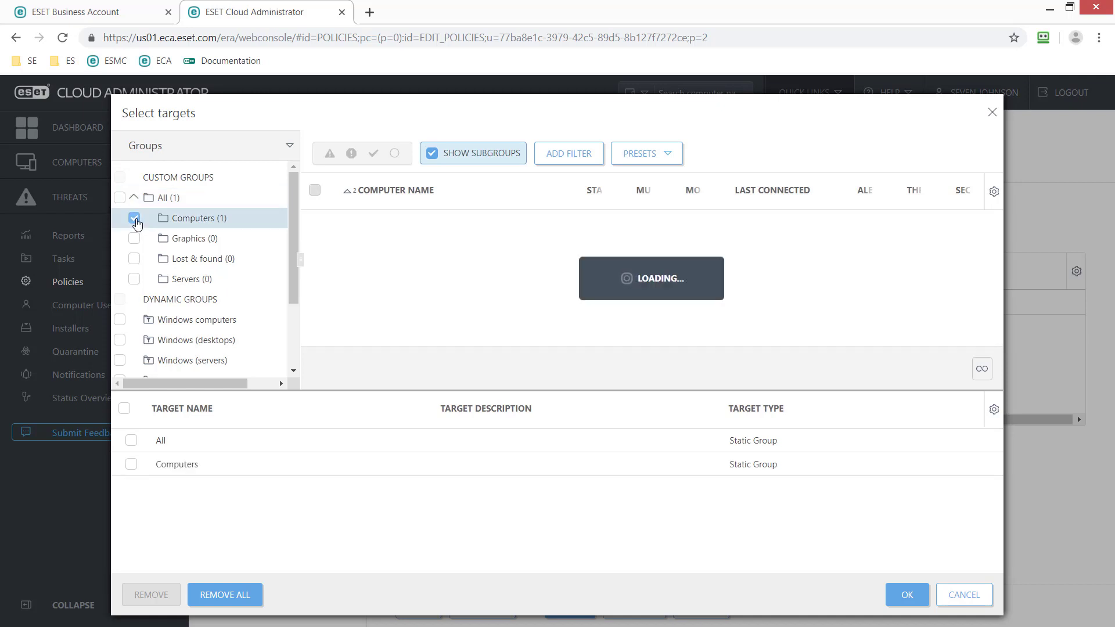
pyautogui.click(321, 226)
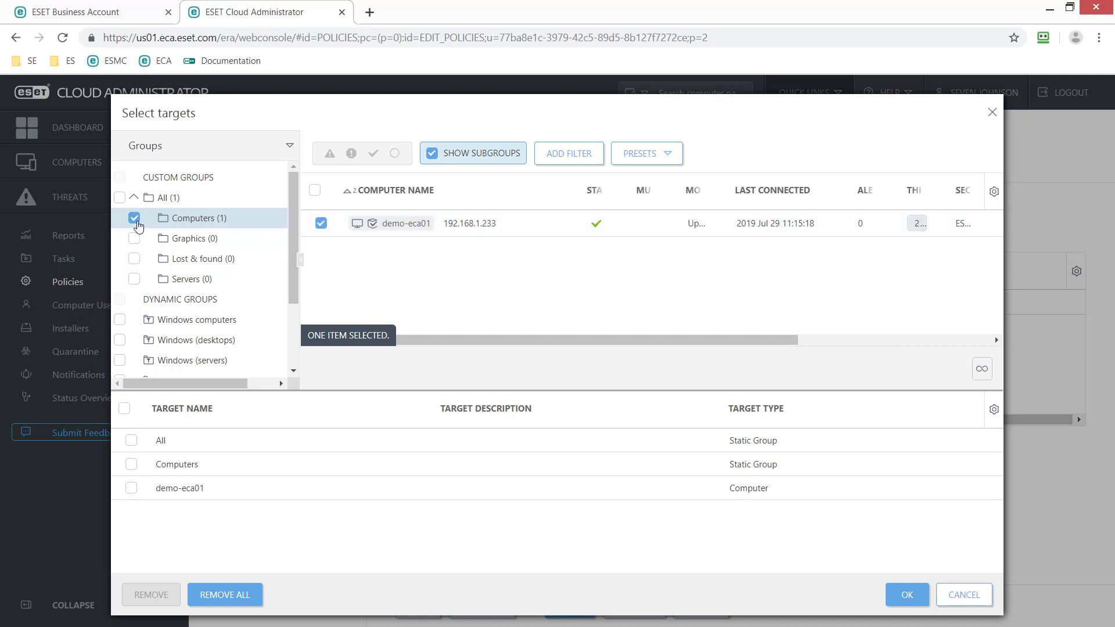
pyautogui.click(134, 221)
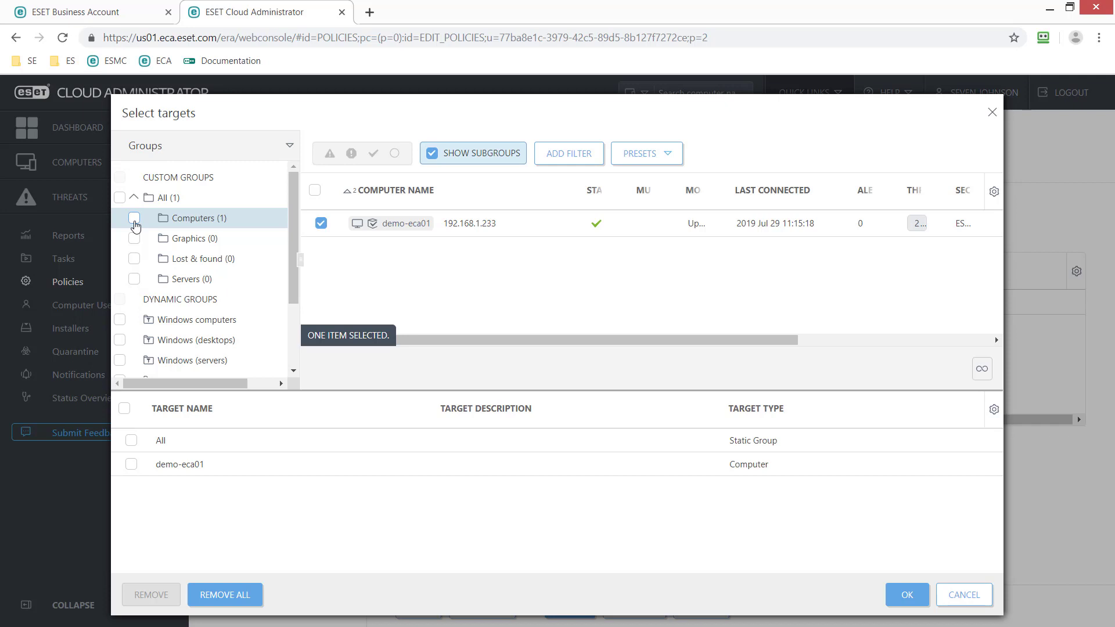
pyautogui.click(134, 219)
pyautogui.click(135, 239)
pyautogui.click(134, 259)
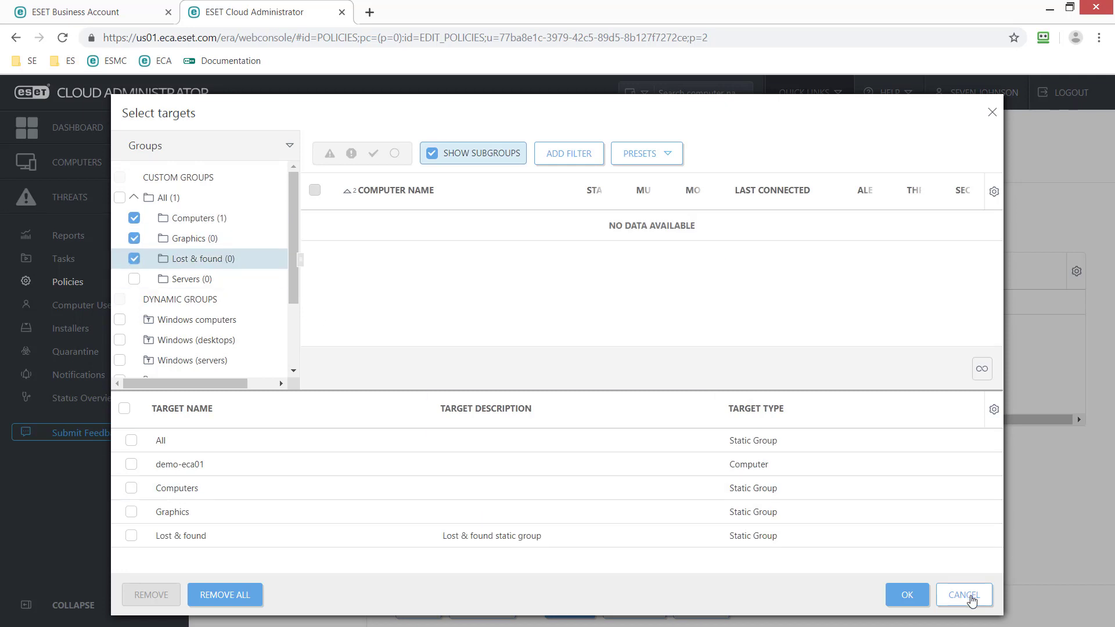
pyautogui.click(965, 597)
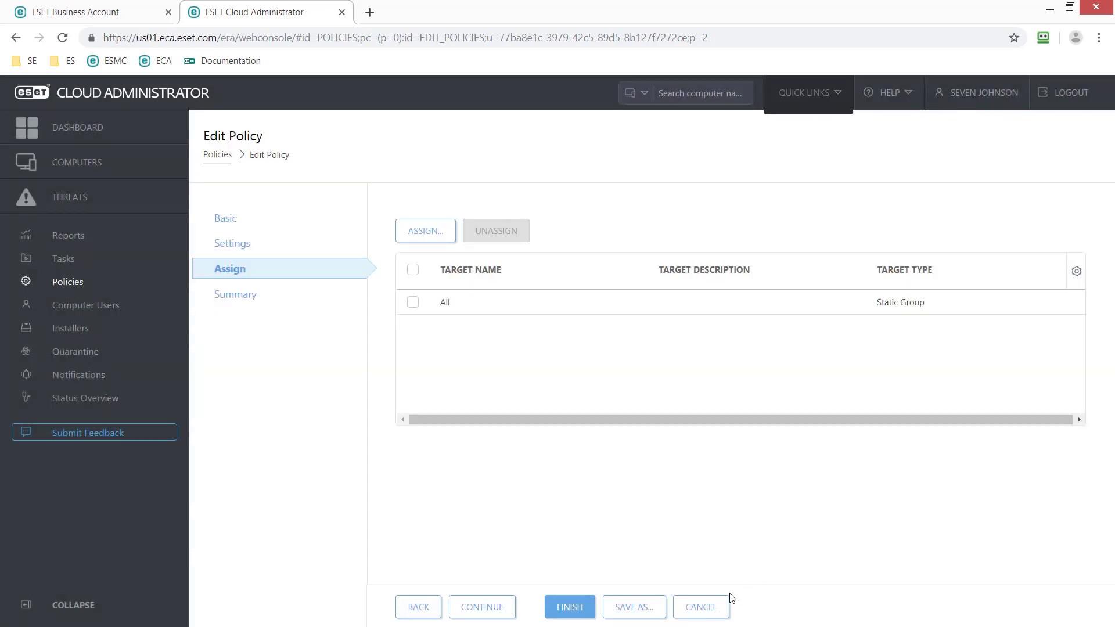
pyautogui.click(711, 607)
# Step: Open the Installers list and view the actions offered for the ESET Endpoint Security (en_US) installer
pyautogui.click(158, 331)
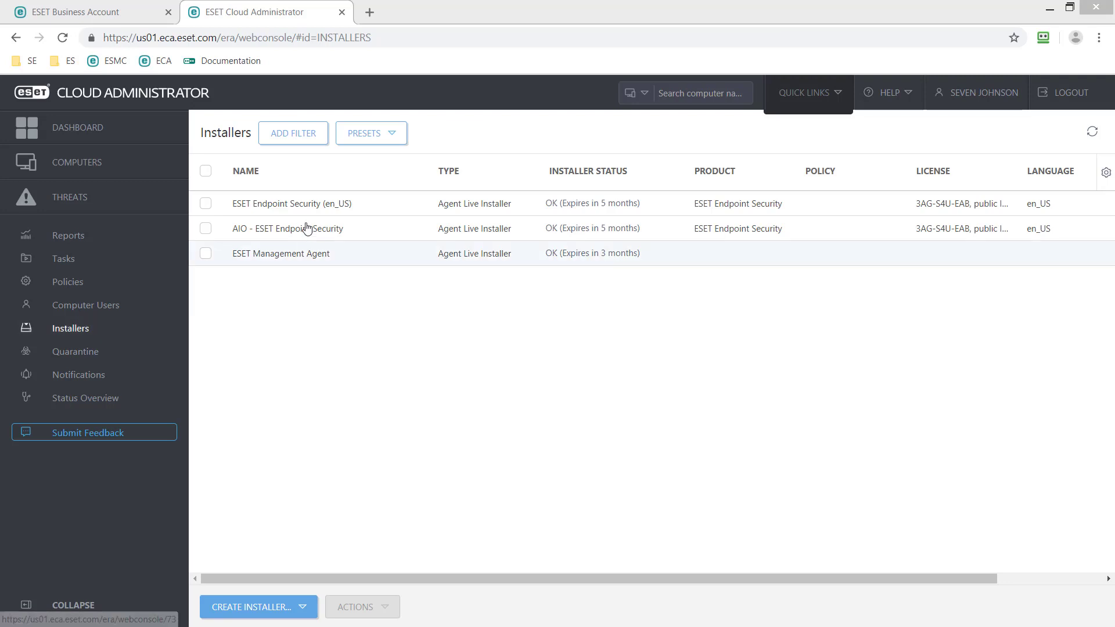
pyautogui.click(356, 209)
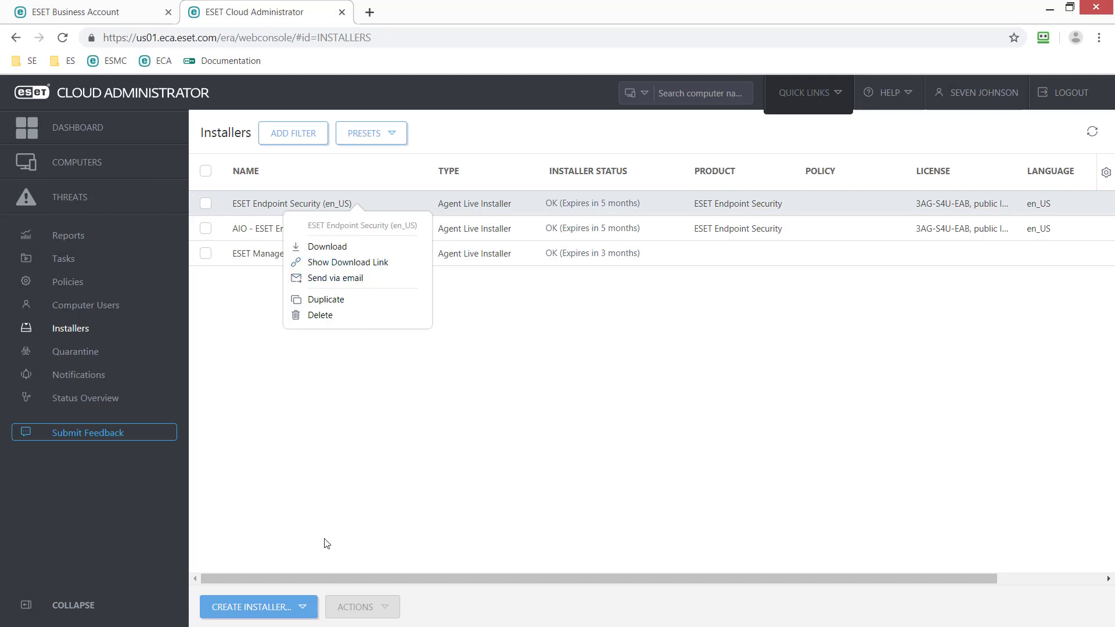
# Step: Start creating a Live Installer with Security product + Agent as the package contents, checking the Agent only option as well
pyautogui.click(304, 609)
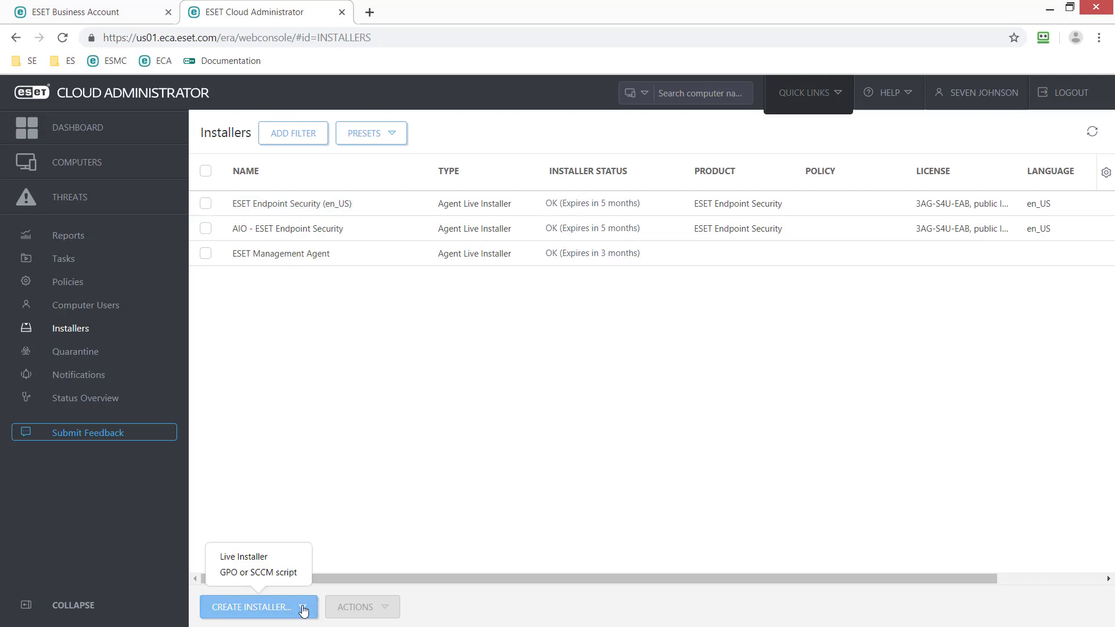
pyautogui.click(293, 557)
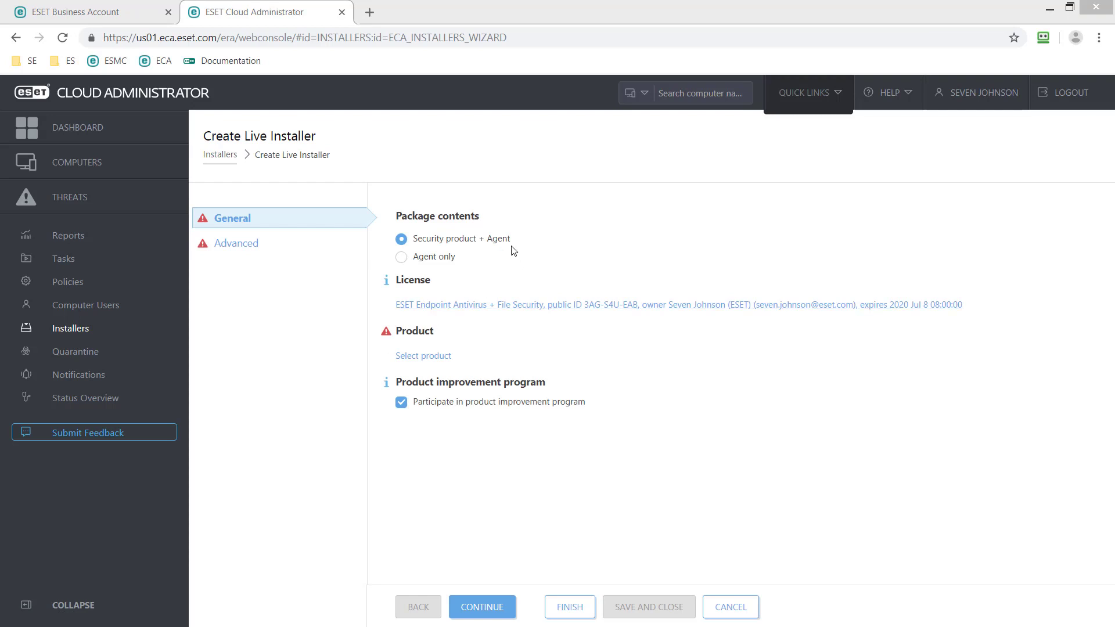
pyautogui.click(402, 261)
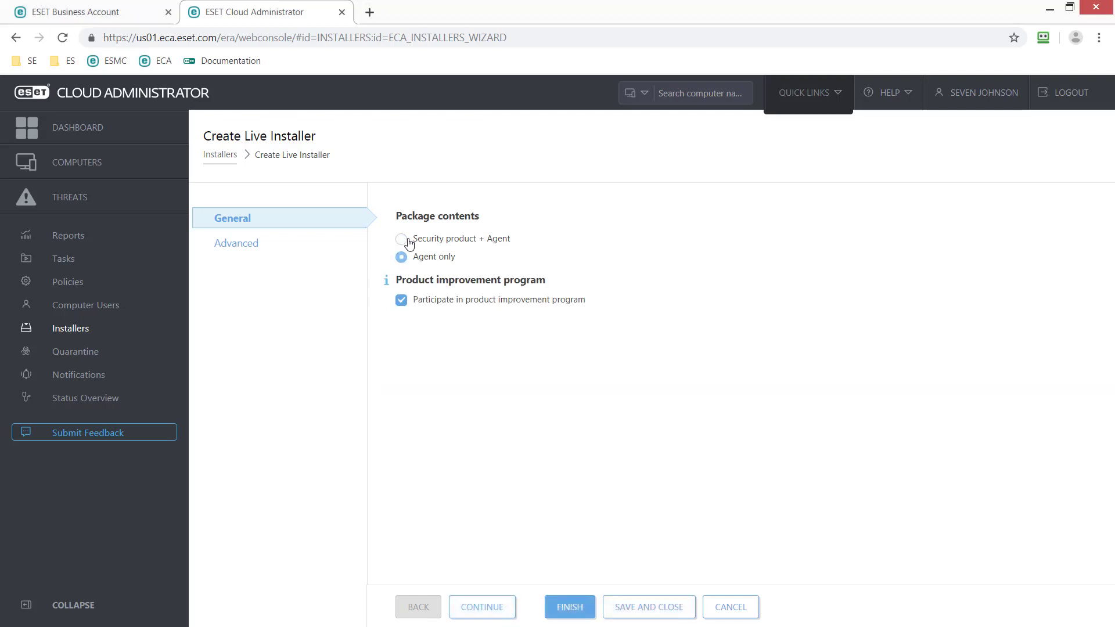
pyautogui.click(402, 239)
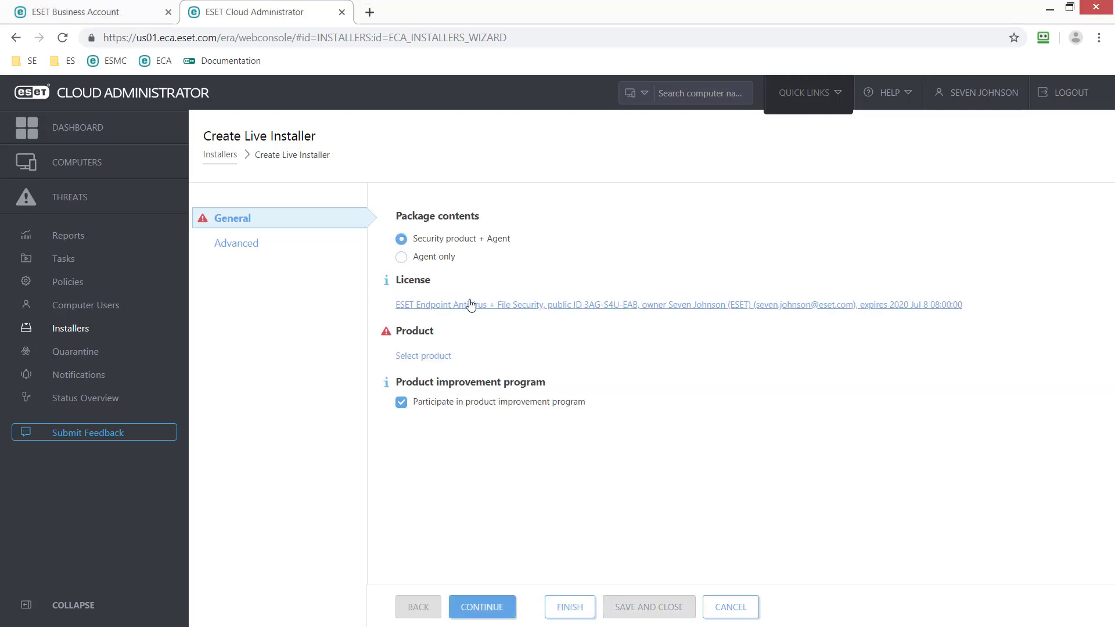
# Step: Select ESET Endpoint Security as the installer's product and confirm the choice
pyautogui.click(423, 356)
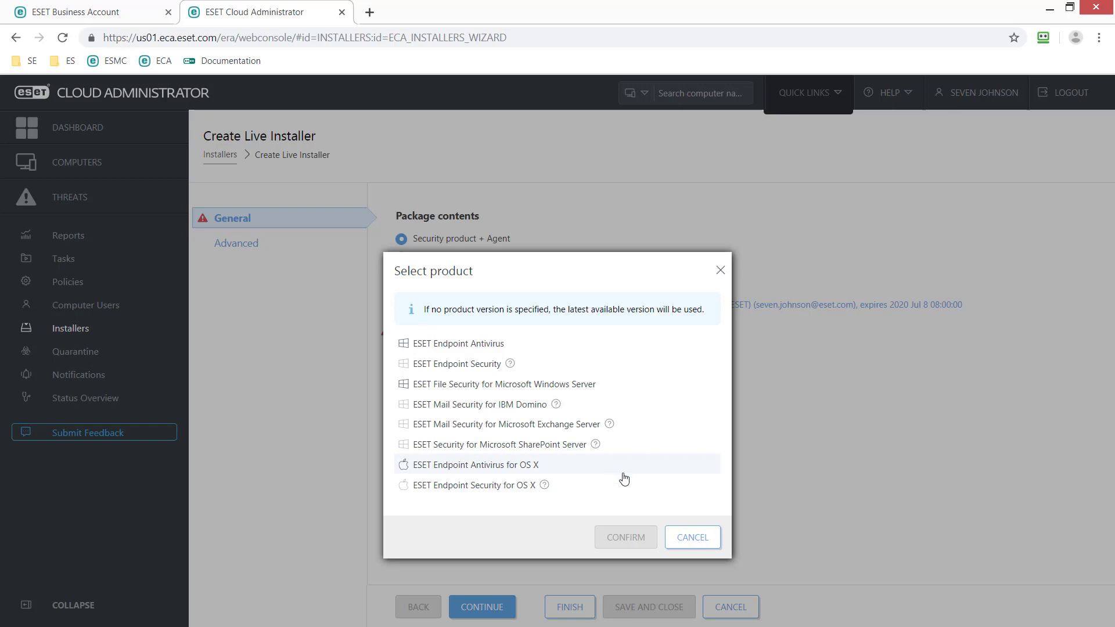
pyautogui.click(692, 537)
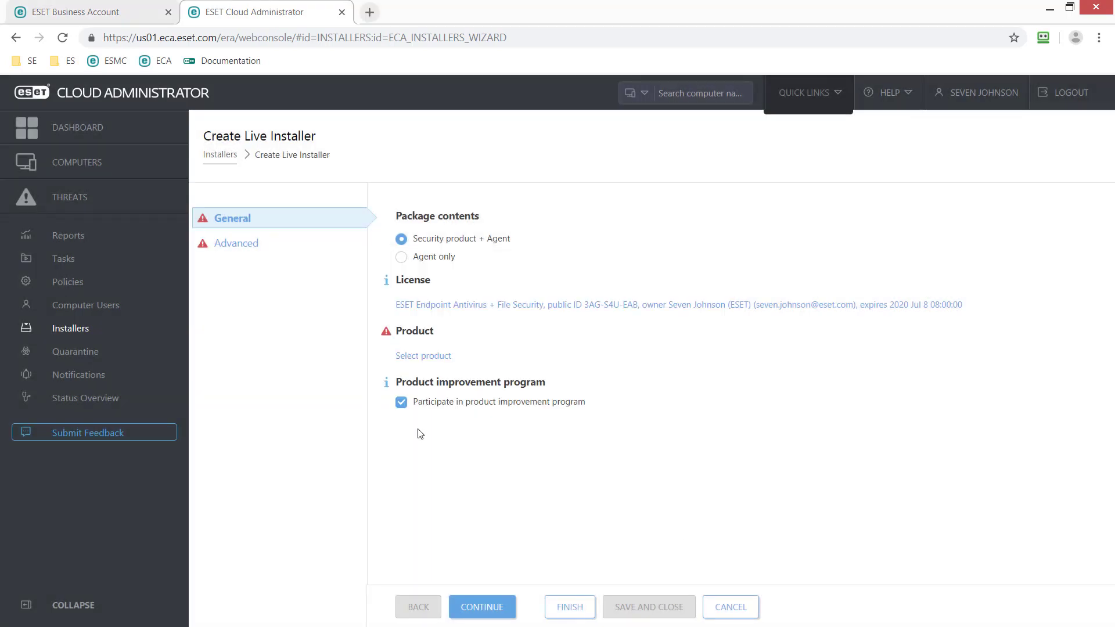
pyautogui.click(437, 356)
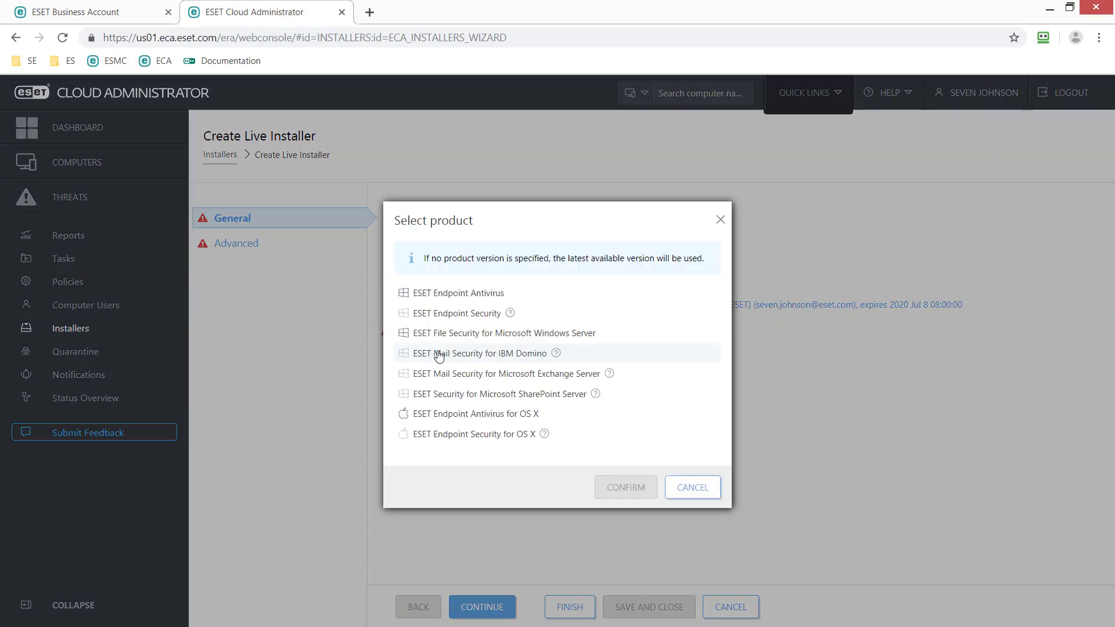
pyautogui.click(460, 321)
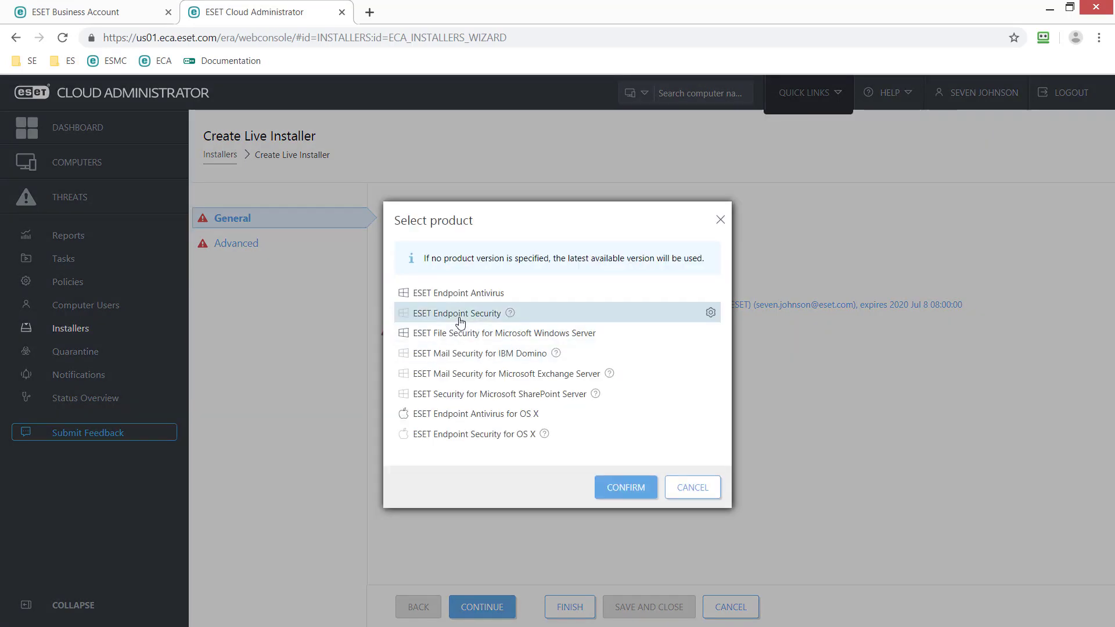
pyautogui.click(639, 490)
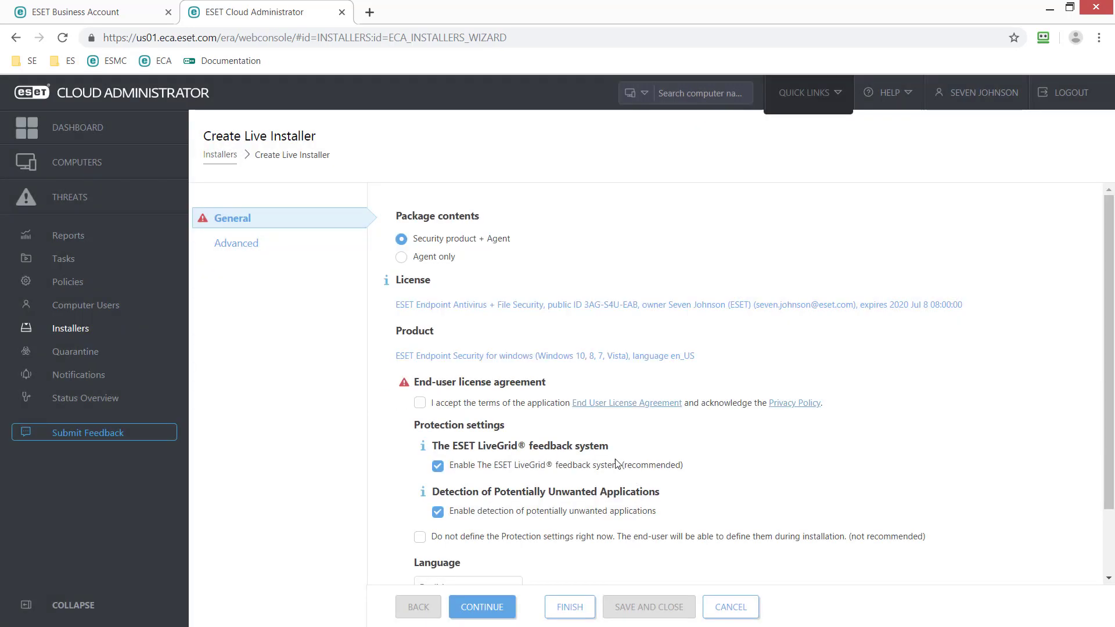
# Step: Accept the end-user license agreement and continue to the installer's Advanced settings
pyautogui.click(420, 404)
pyautogui.scroll(-1, 405, 429)
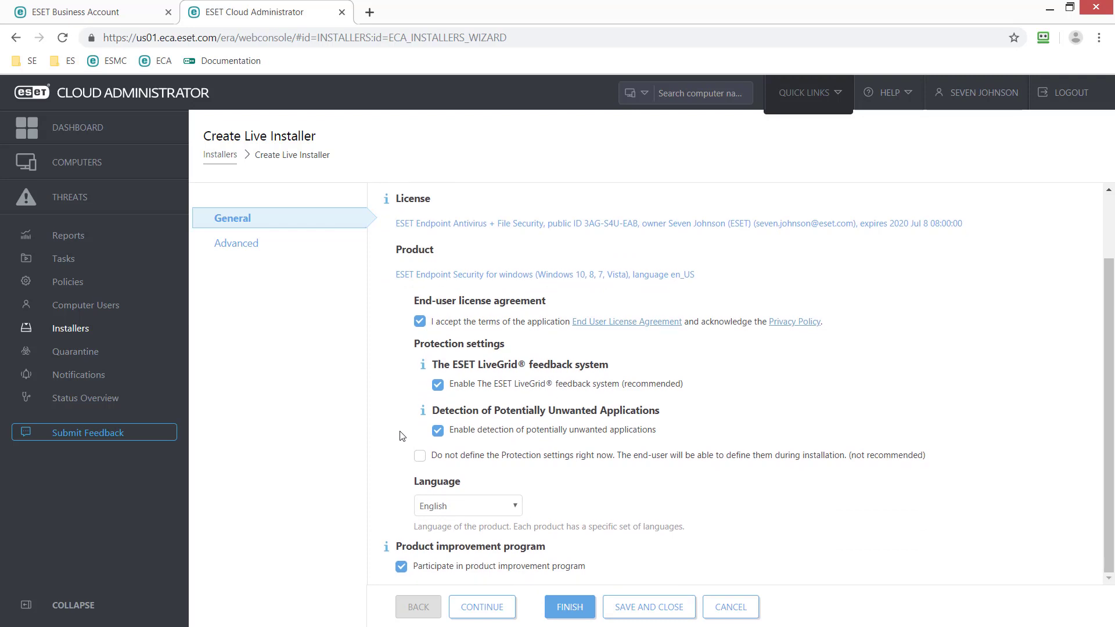
pyautogui.click(495, 614)
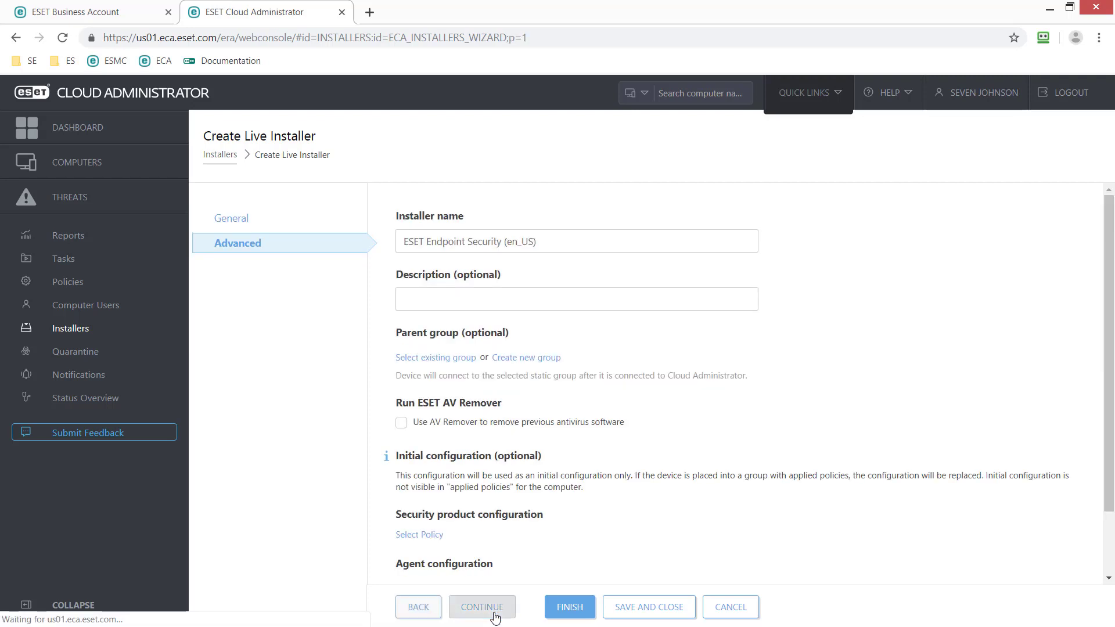
# Step: Review the installer's Advanced options, from the name and parent group to the initial configuration and HTTP proxy settings
pyautogui.click(531, 251)
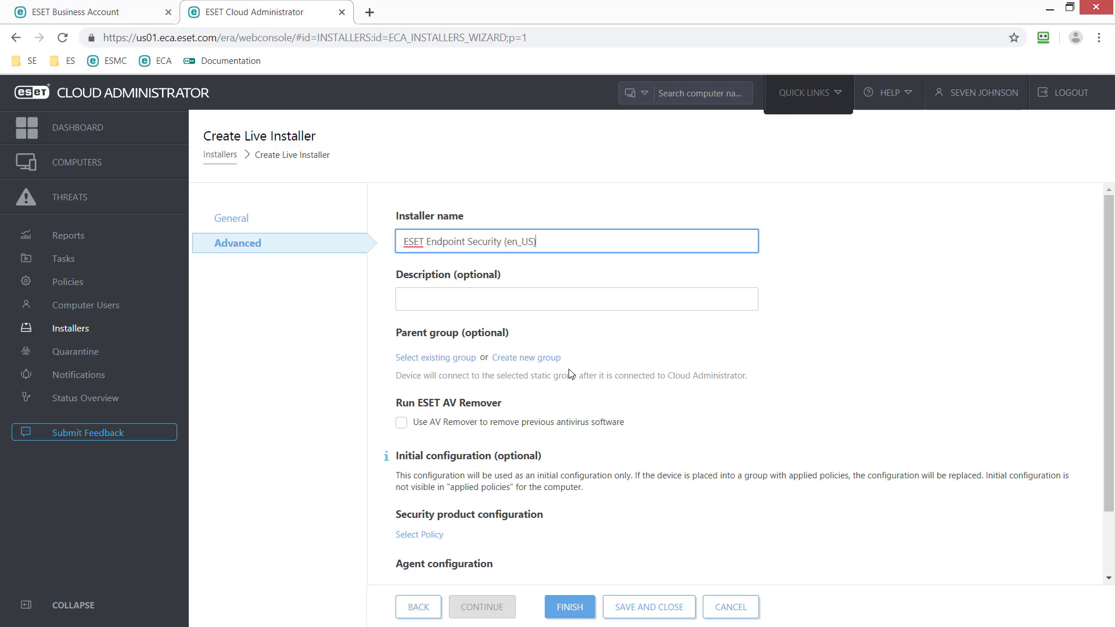
pyautogui.scroll(-1, 568, 376)
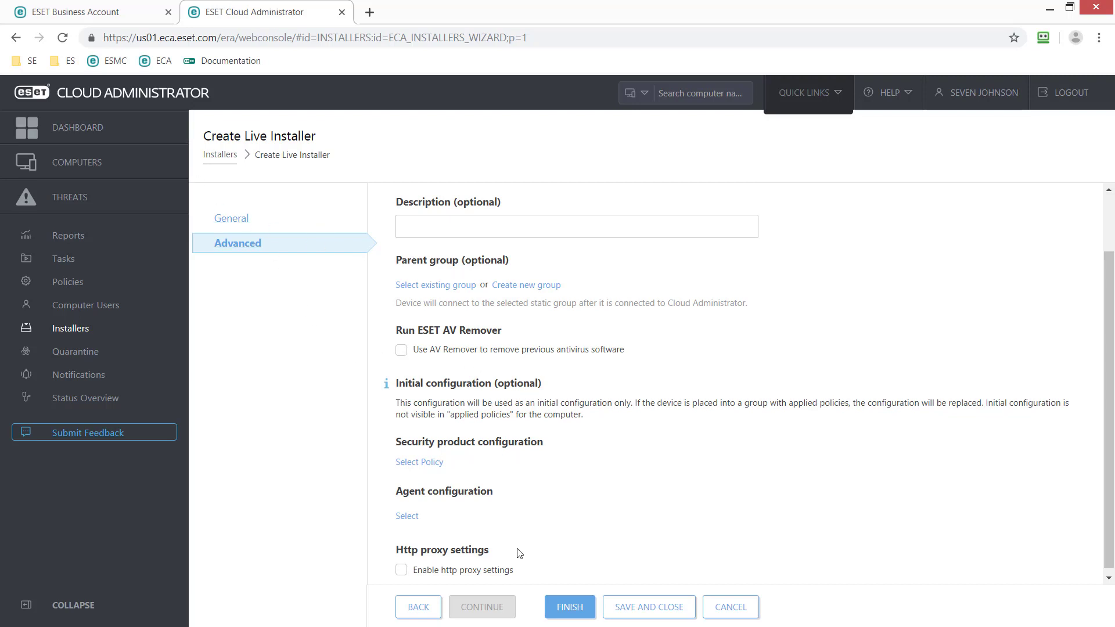
pyautogui.scroll(-1, 520, 553)
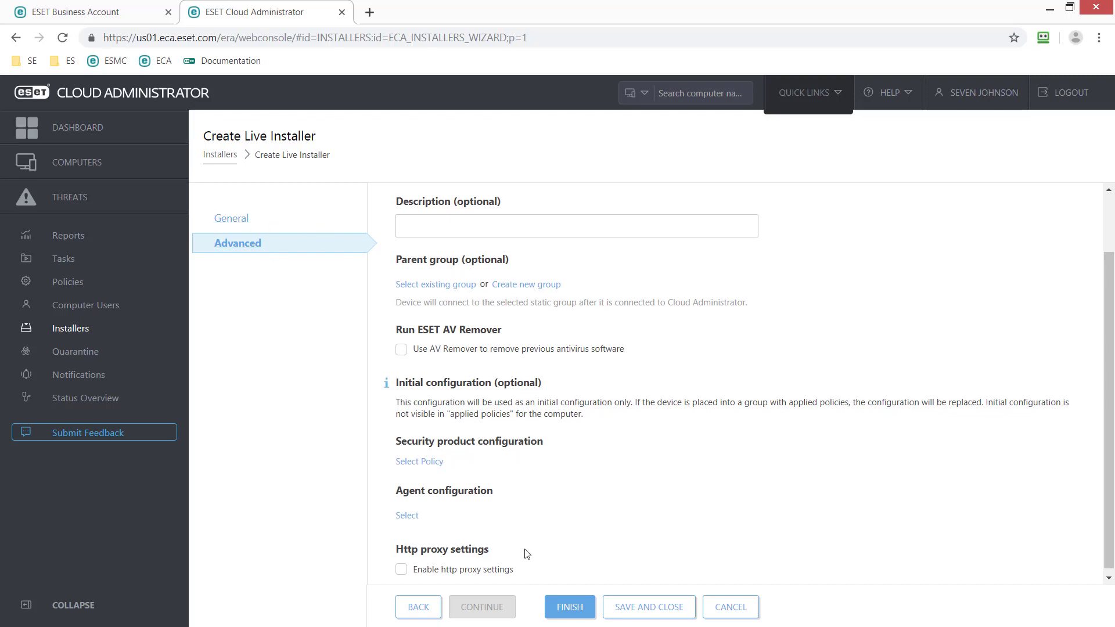
# Step: Finish creating the Live Installer, view the option to send its link to users by email, and close the deployment dialog without sending
pyautogui.click(567, 607)
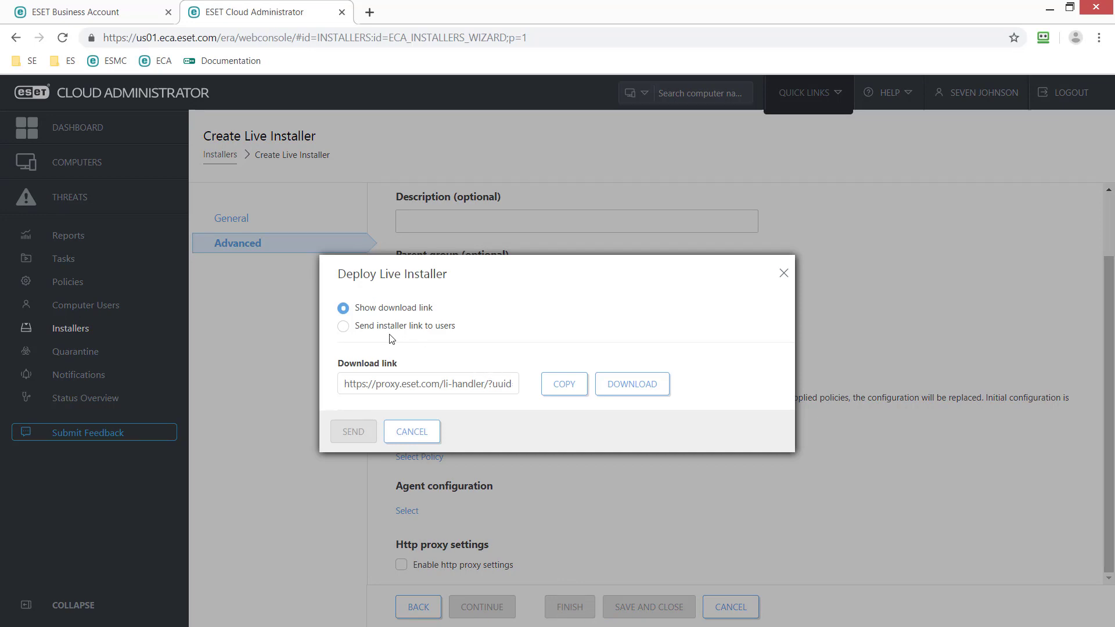
pyautogui.click(343, 327)
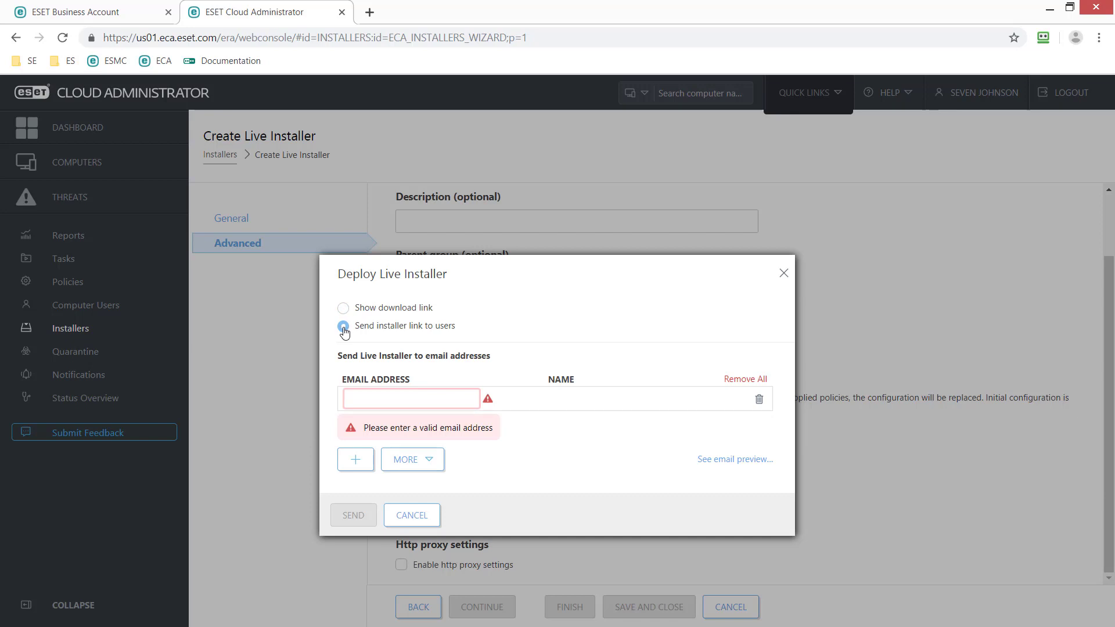
pyautogui.click(366, 399)
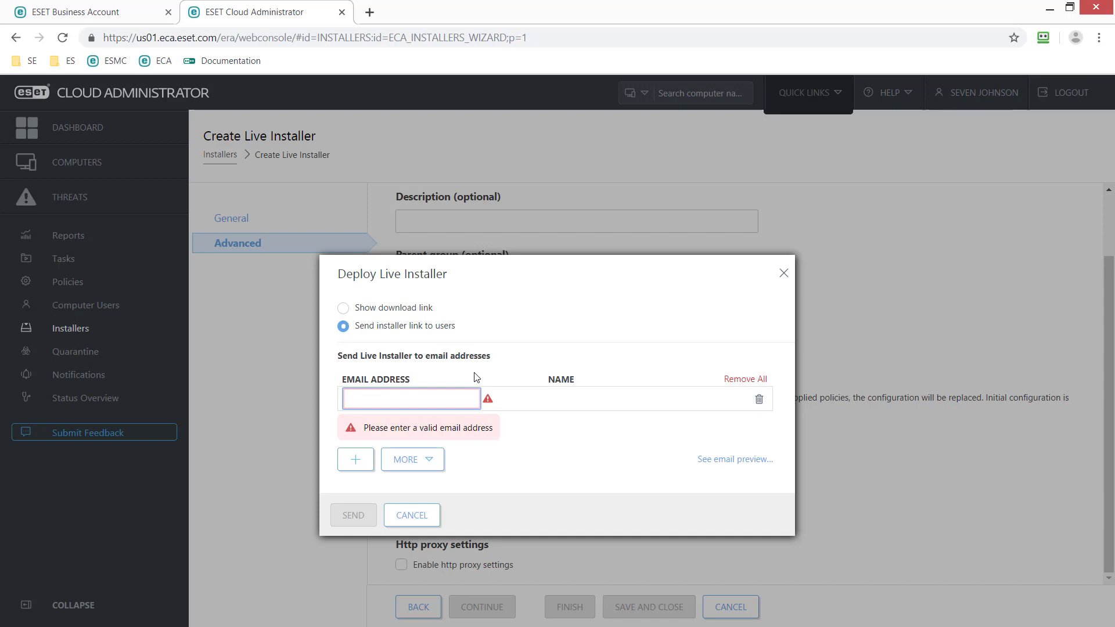
pyautogui.click(411, 515)
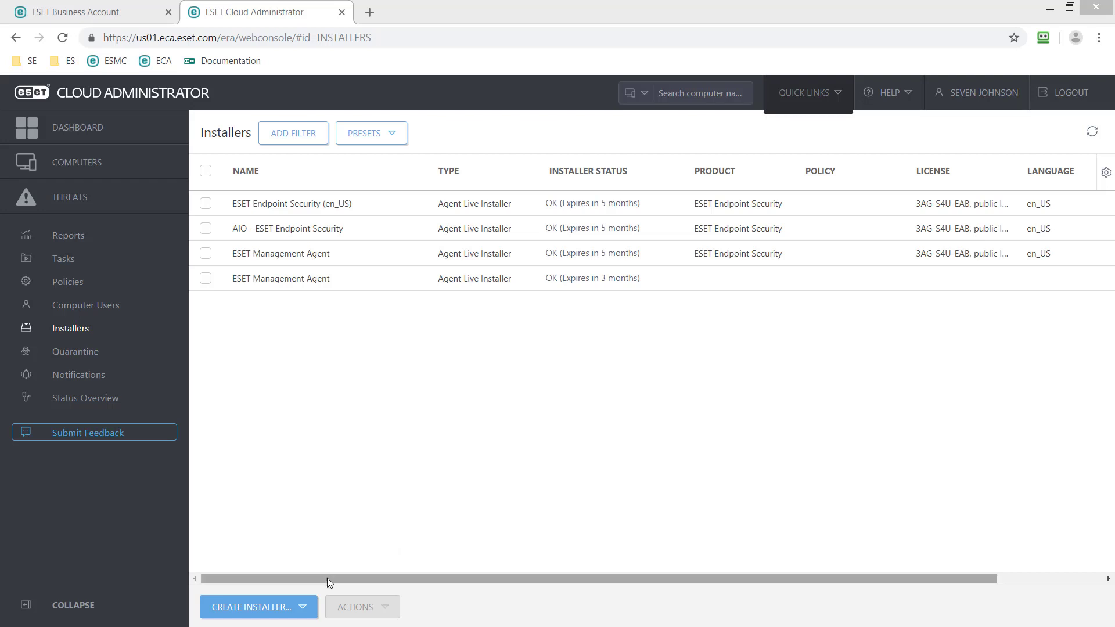
# Step: Check the installer types offered for creation, tour the Quarantine, Notifications and Status Overview pages, and return to the Dashboard
pyautogui.click(302, 607)
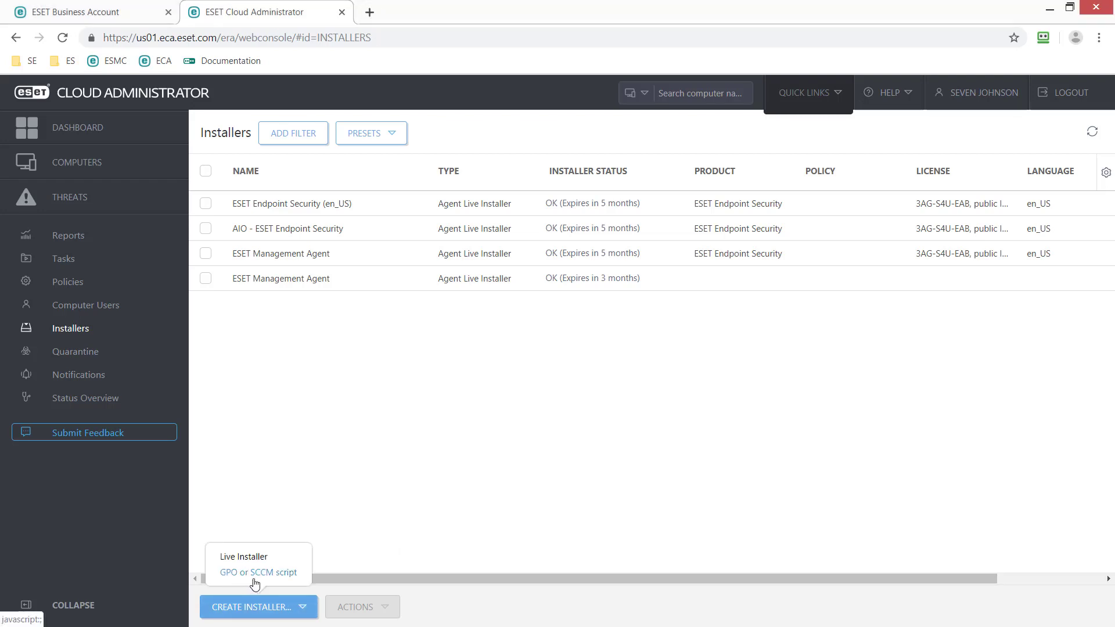
pyautogui.click(121, 353)
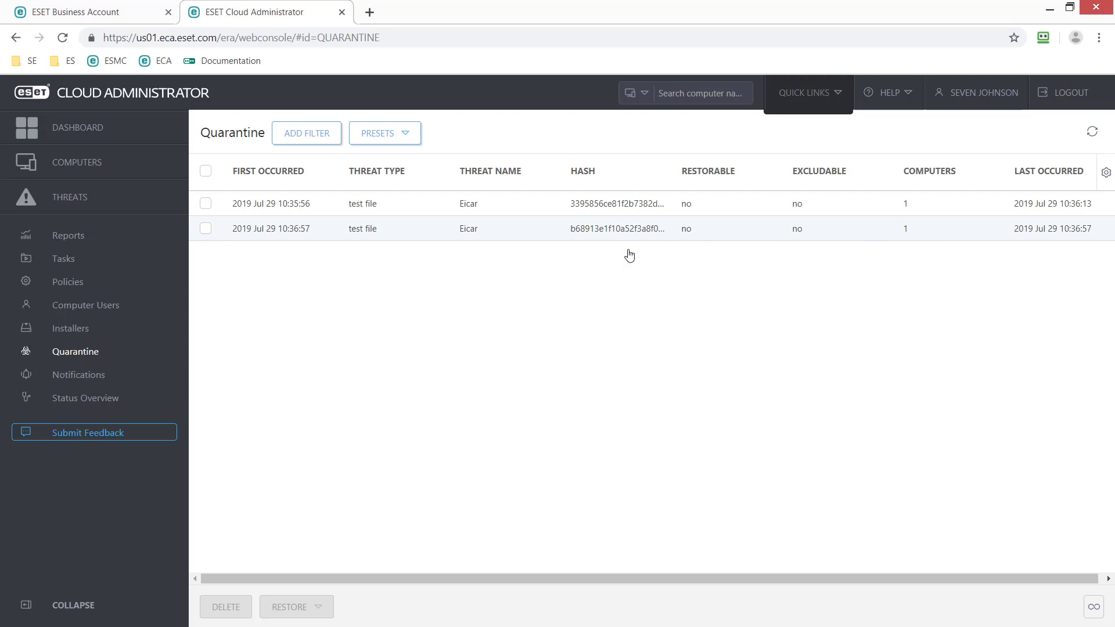
pyautogui.click(140, 377)
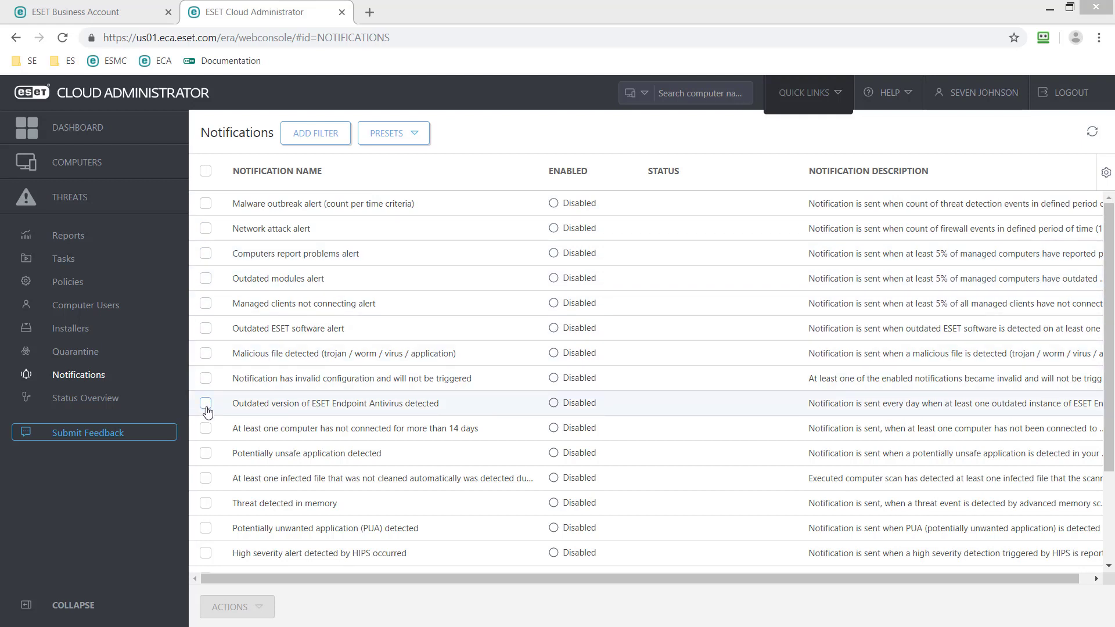
pyautogui.click(160, 398)
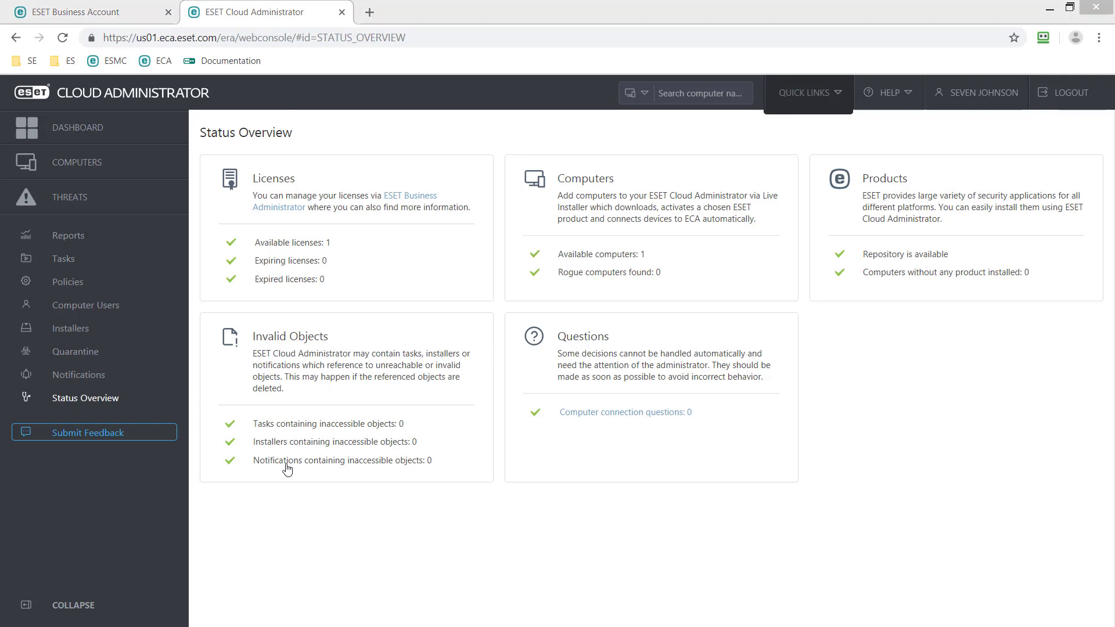
pyautogui.click(149, 136)
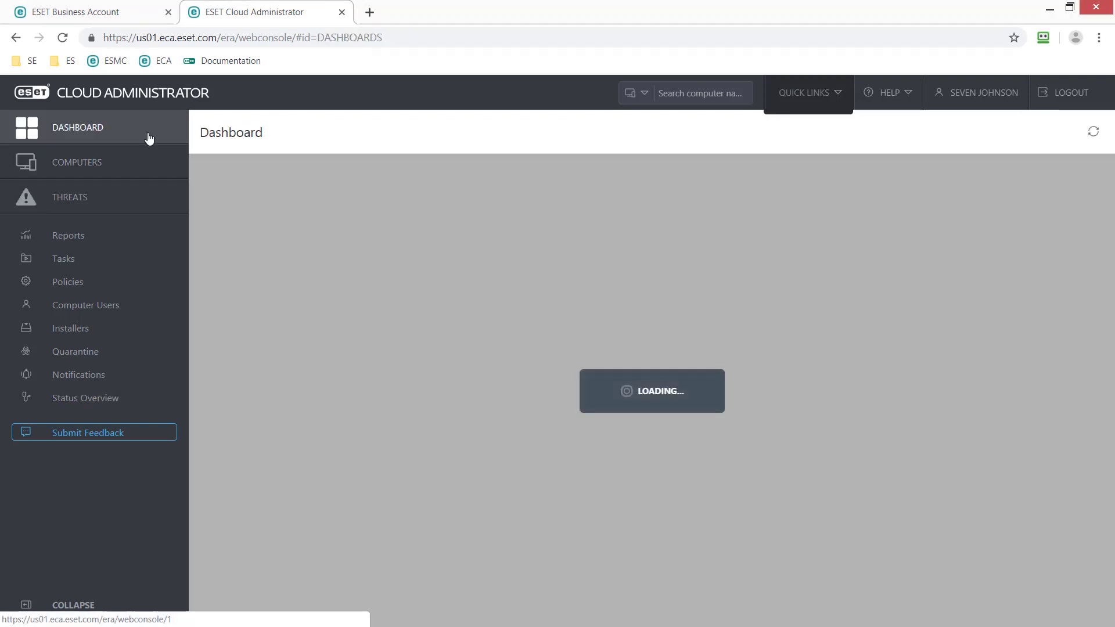